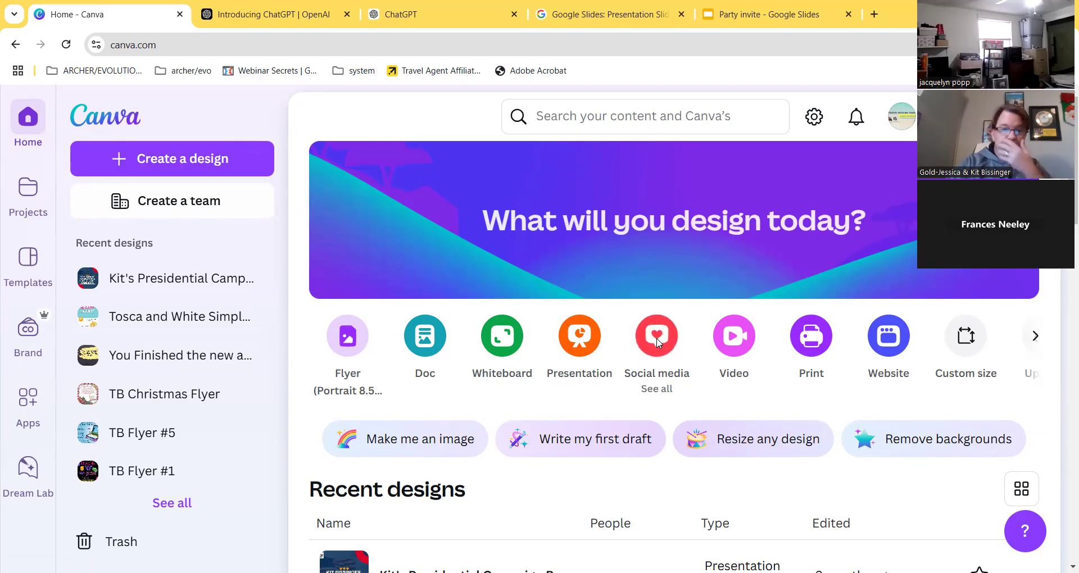
- Open the Social media design choices on the Canva home page
left_click(658, 340)
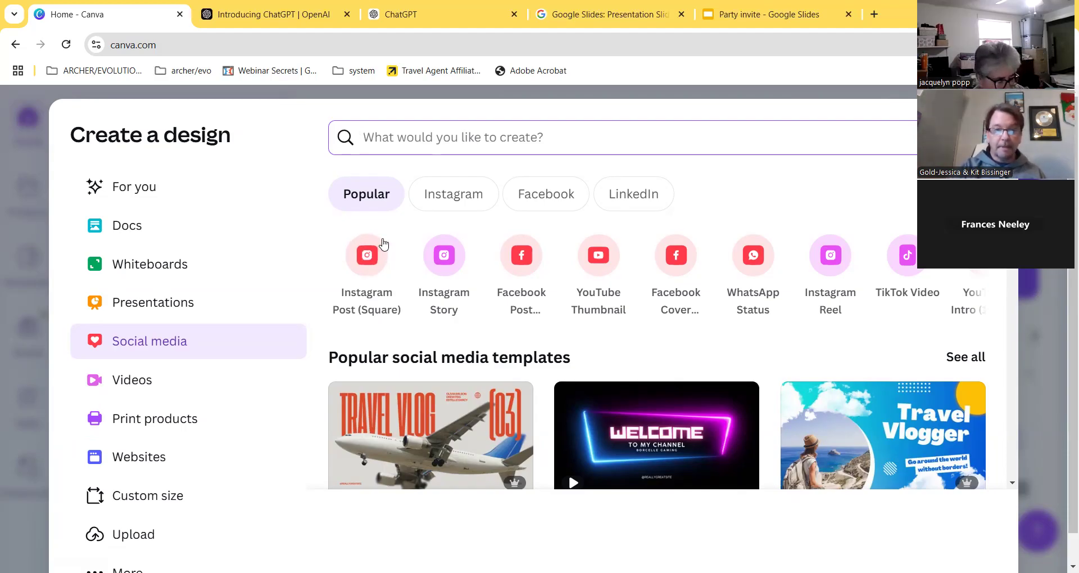
- Create a blank square Instagram post and pick the recently used suitcase travel template
left_click(365, 266)
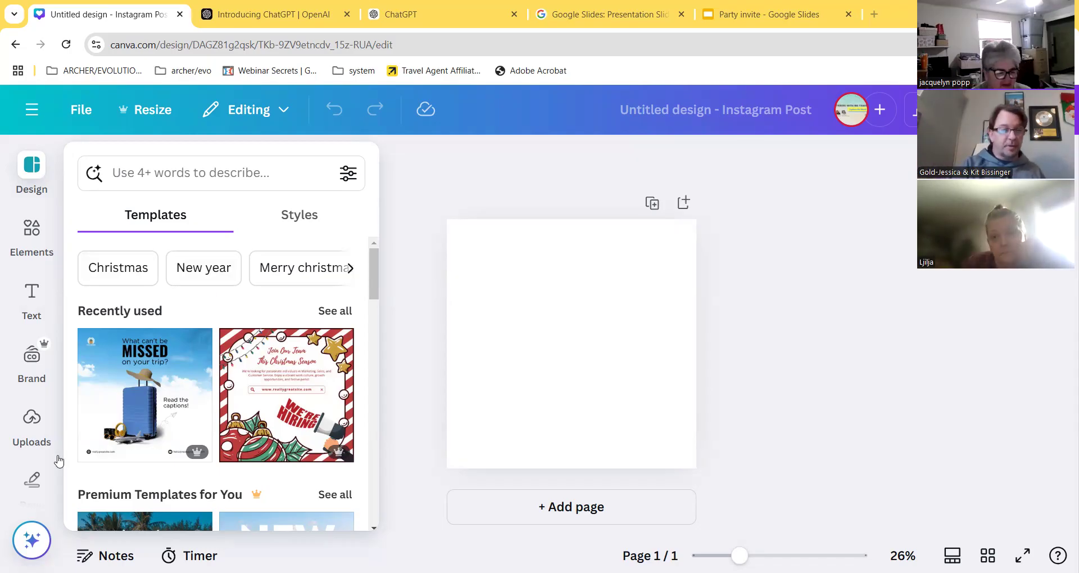
scroll(200, 410, "down", 5)
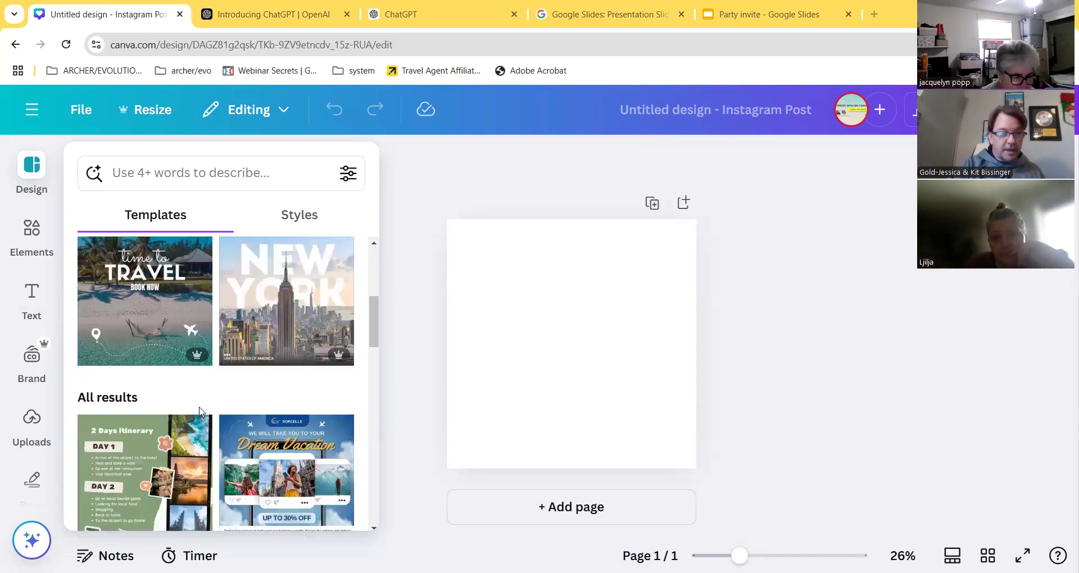
scroll(200, 411, "down", 10)
scroll(228, 383, "up", 15)
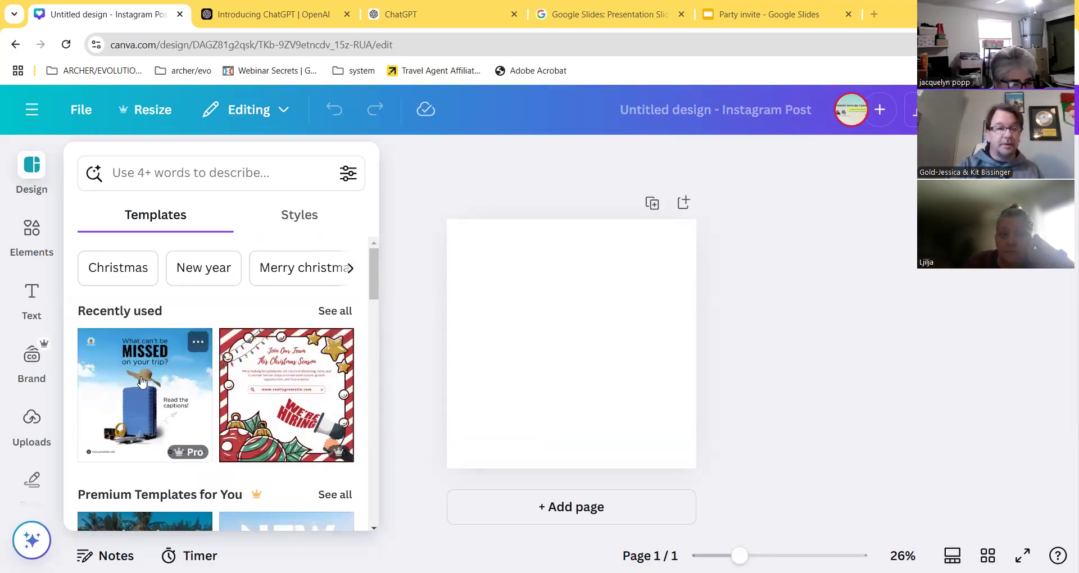
left_click(111, 382)
- Apply the suitcase travel template and delete its 'Read the captions!' note
left_click(546, 385)
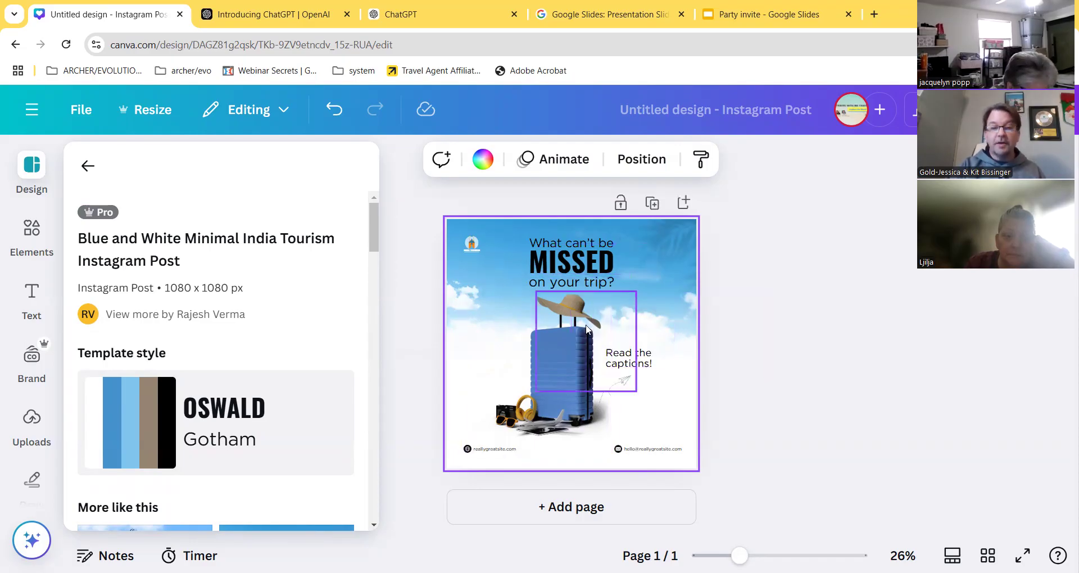
left_click(635, 364)
key("Delete")
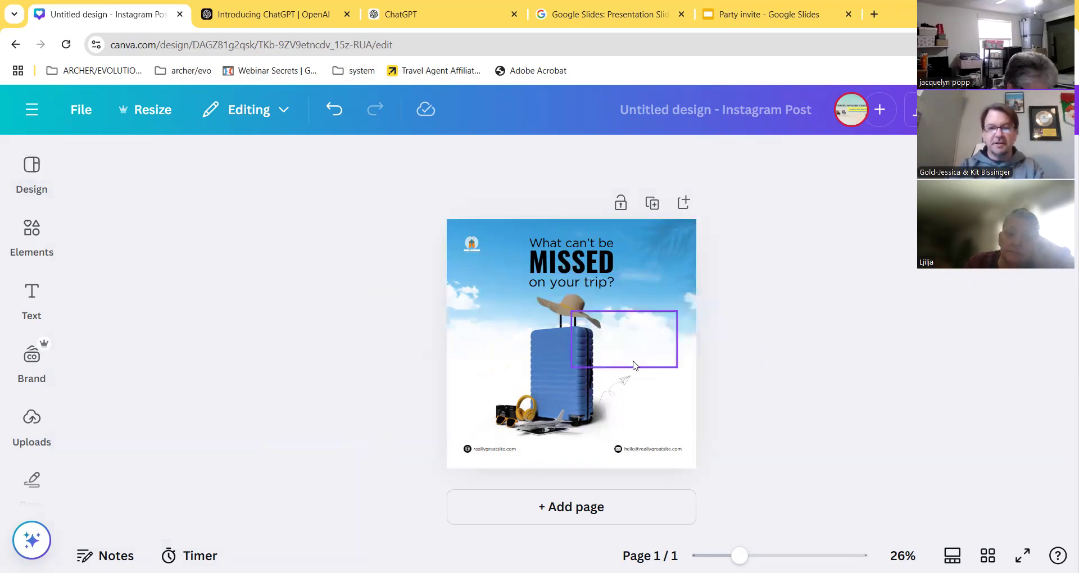
- Delete the footer email and reallygreatsite.com website texts along with their small icons
left_click(649, 450)
left_click(649, 449)
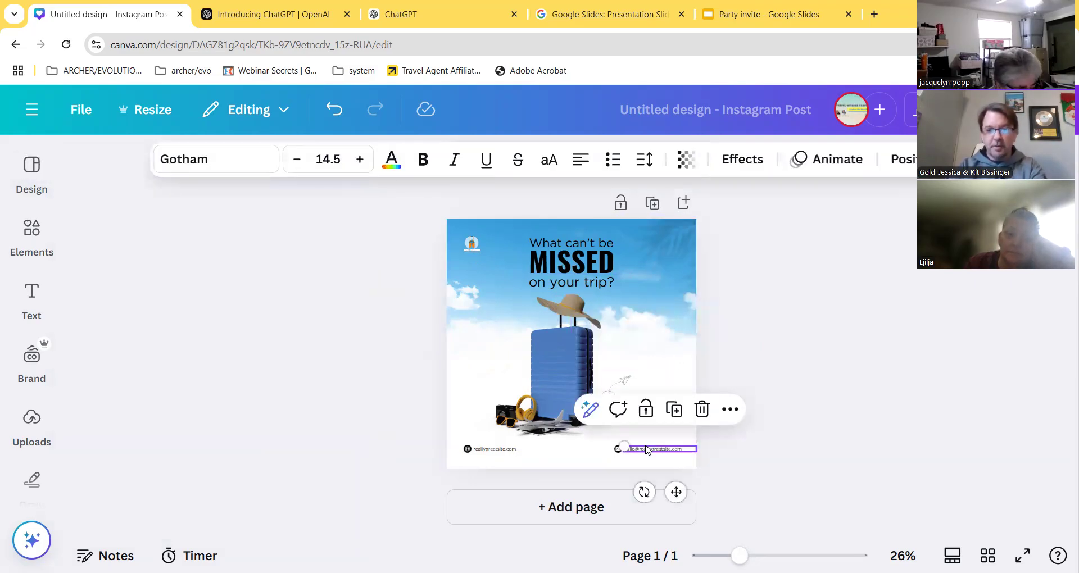
key("Delete")
left_click(618, 449)
key("Delete")
left_click(511, 449)
key("Delete")
left_click(467, 450)
key("Delete")
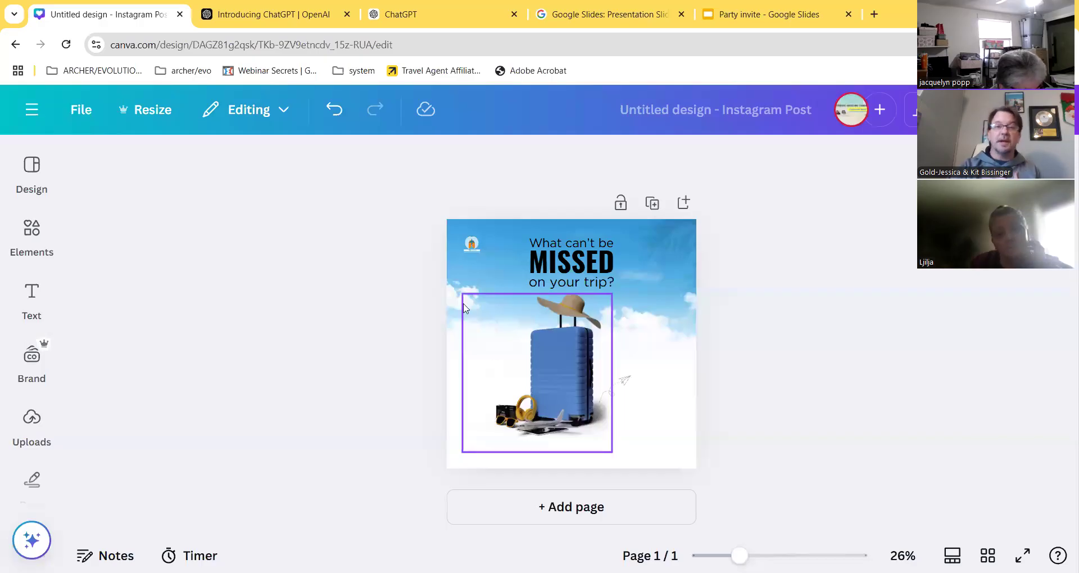
- Delete every piece of the logo at the post's top-left
left_click(472, 251)
key("Delete")
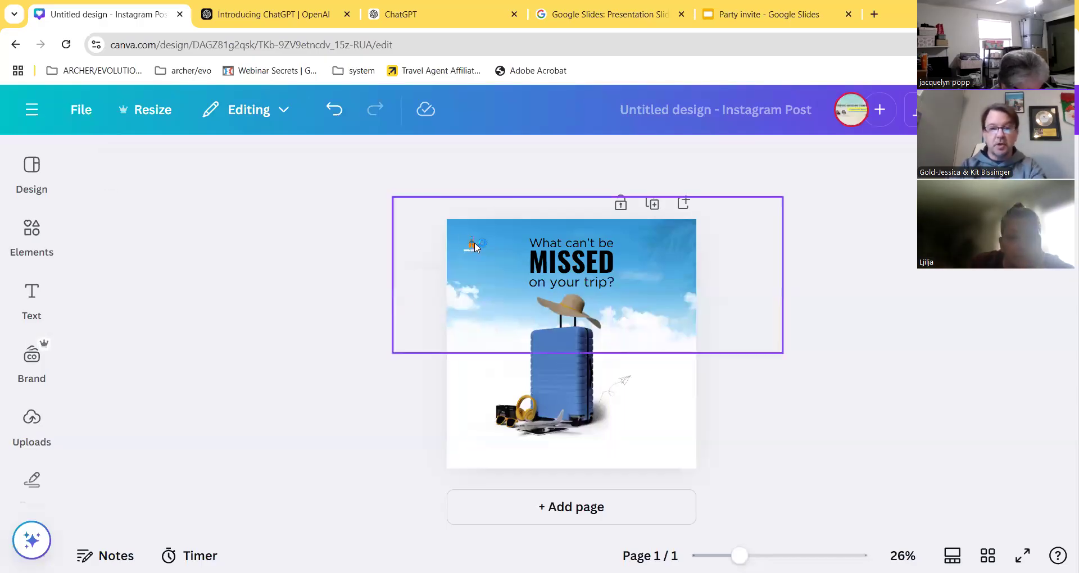
left_click(471, 251)
key("Delete")
left_click(473, 248)
key("Delete")
left_click(472, 251)
key("Delete")
left_click(471, 247)
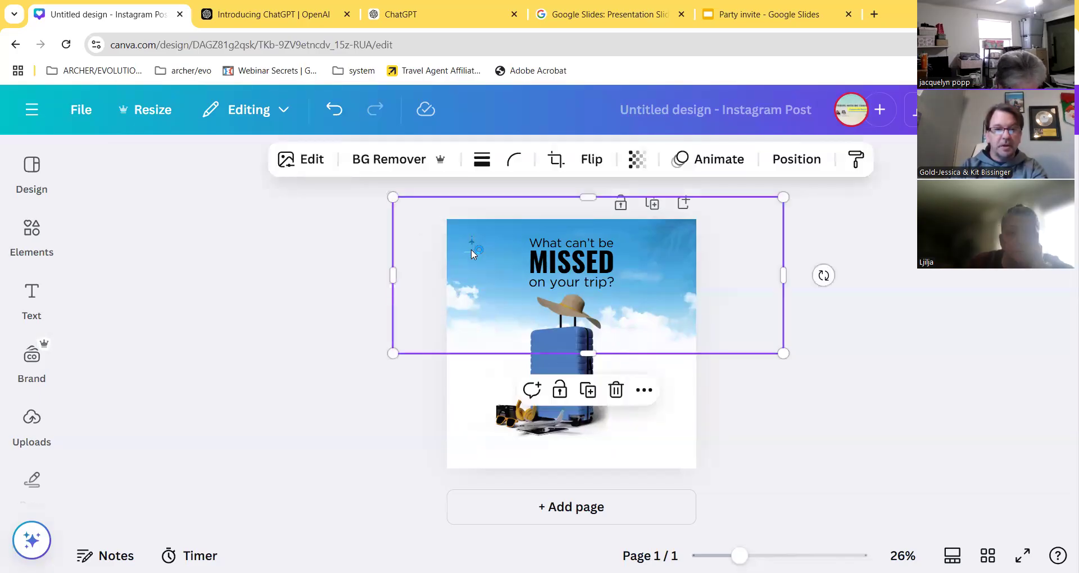
- Check the top-left for leftover logo remnants, then select the 'on your trip?' text line
left_click(484, 371)
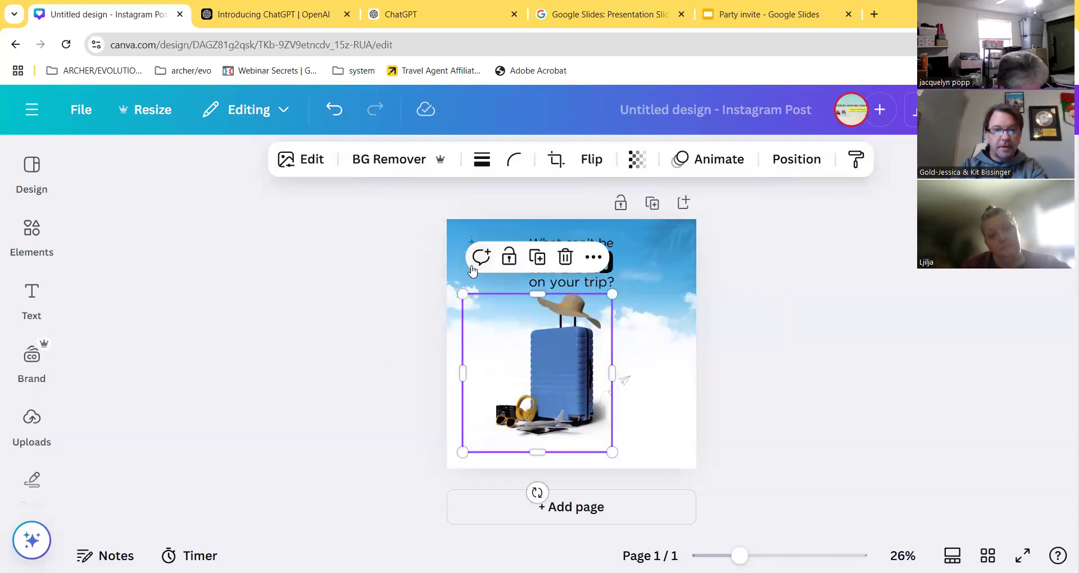
key("Escape")
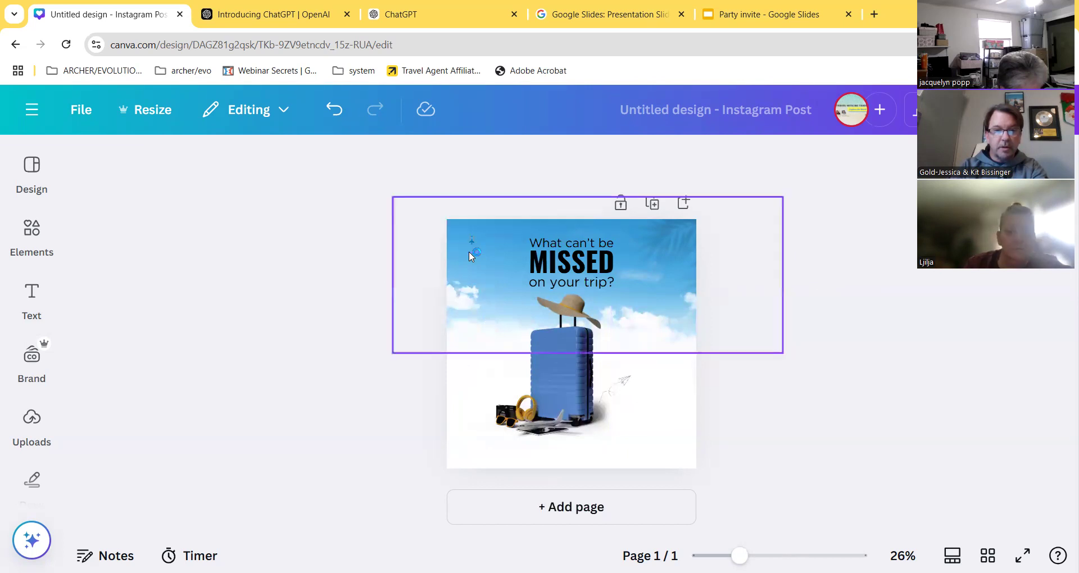
left_click(474, 238)
left_click(472, 238)
key("Escape")
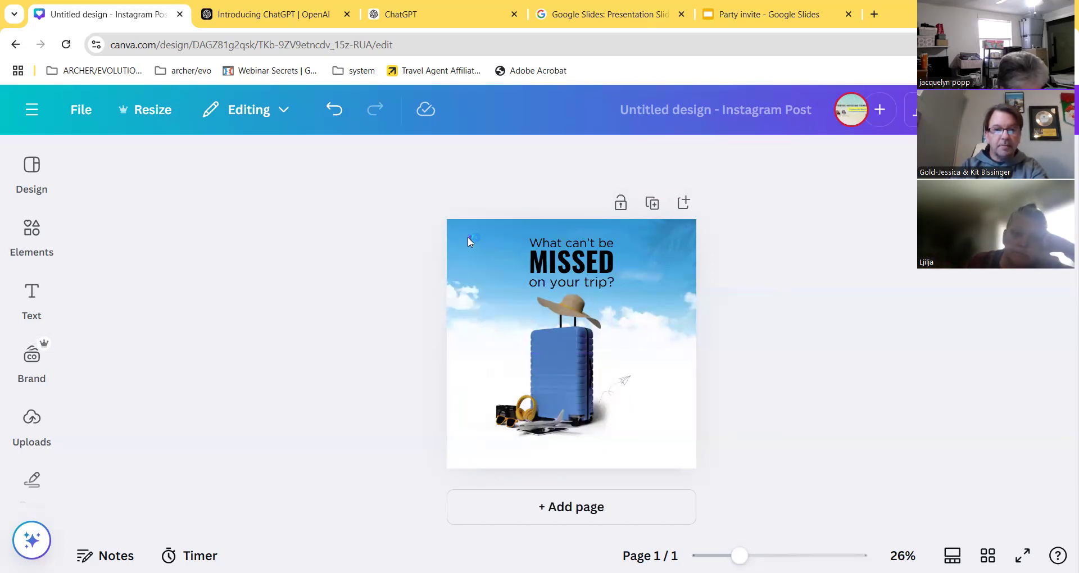
left_click(468, 238)
key("Escape")
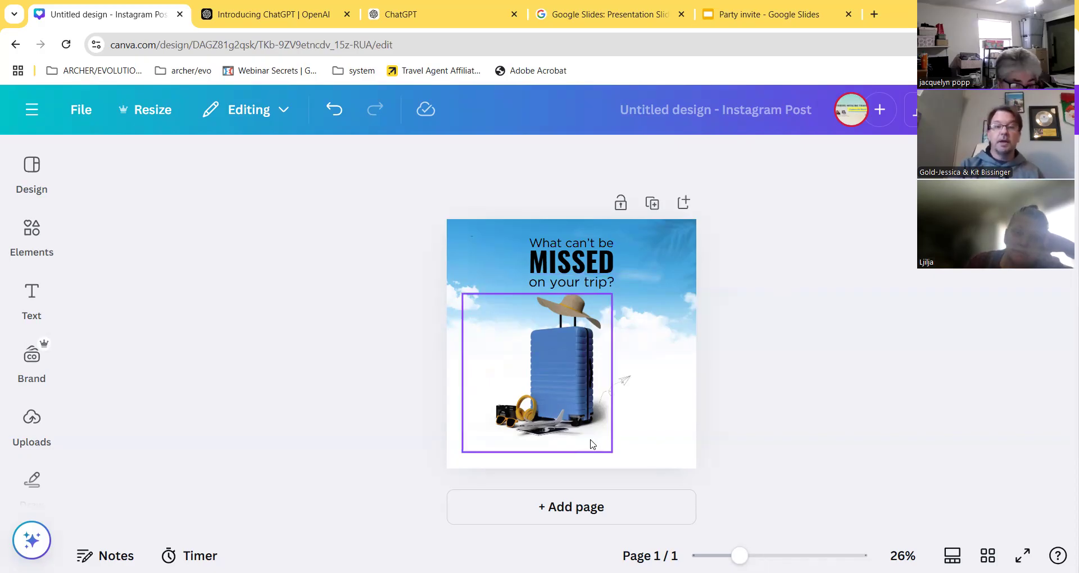
left_click(582, 289)
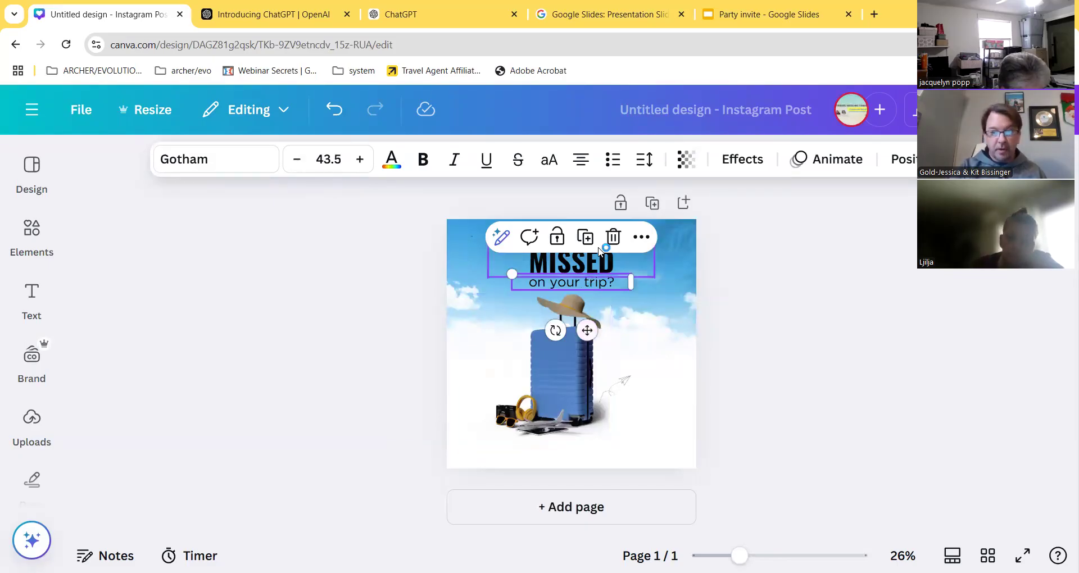
- Duplicate the 'on your trip?' text twice, placing copies at the bottom-left and bottom-right
left_click(585, 237)
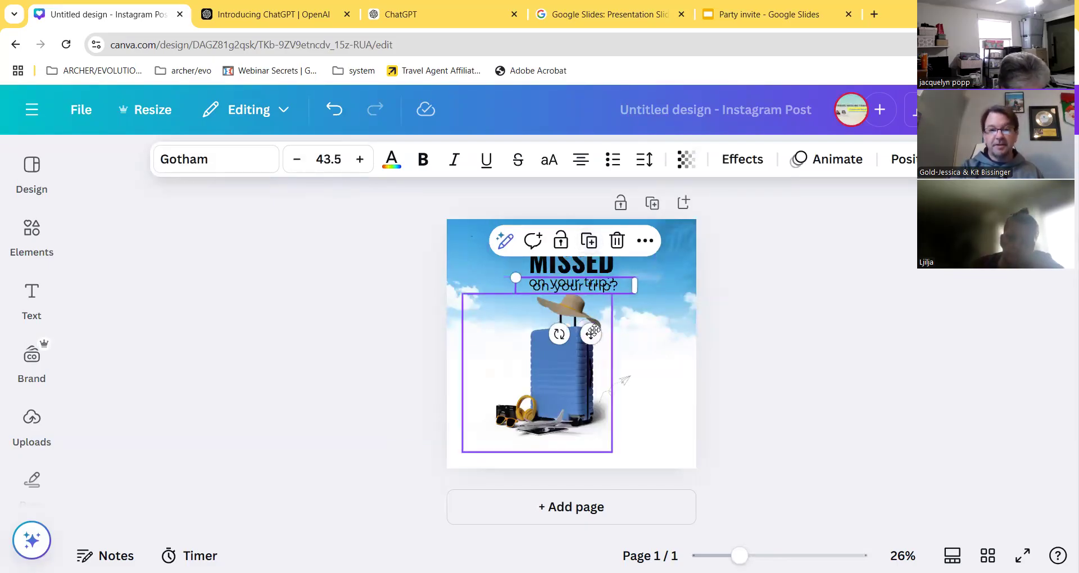
left_click_drag(591, 332, 551, 428)
left_click_drag(534, 493, 643, 501)
left_click(521, 418)
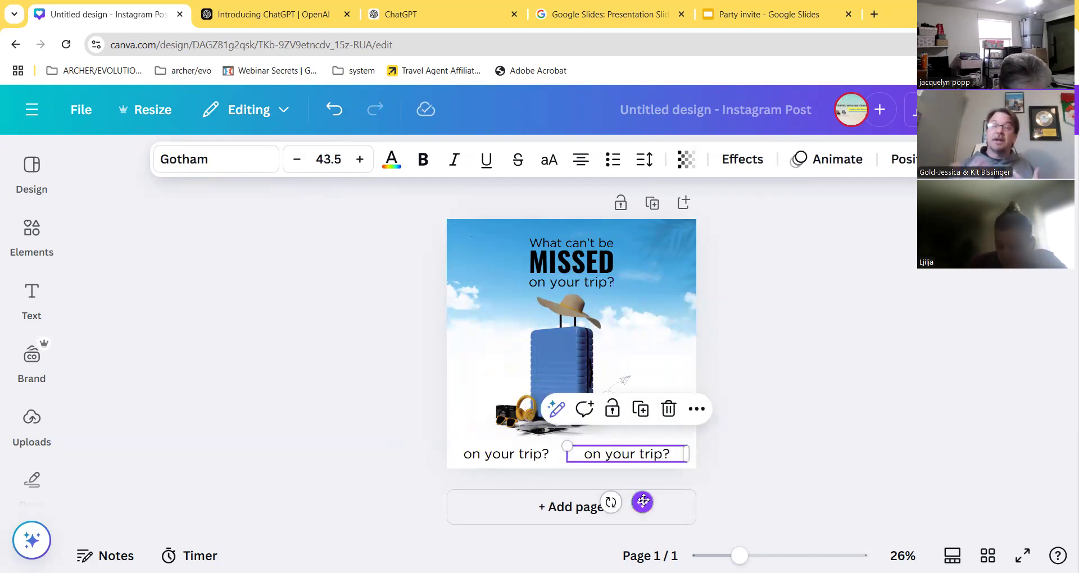
- Replace the right copy with the business phone number and the left copy with awtb.info
double_click(662, 455)
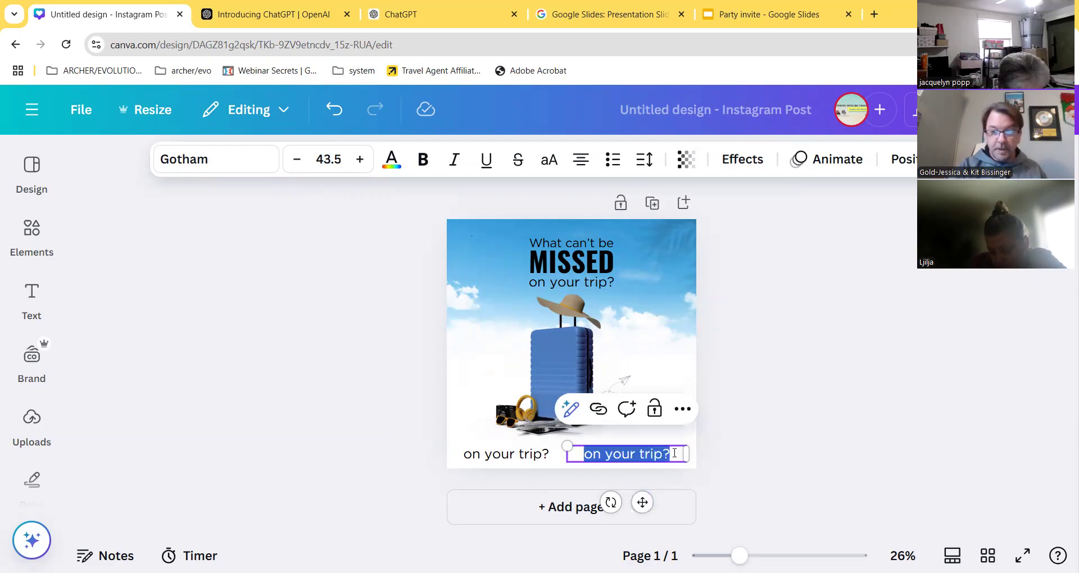
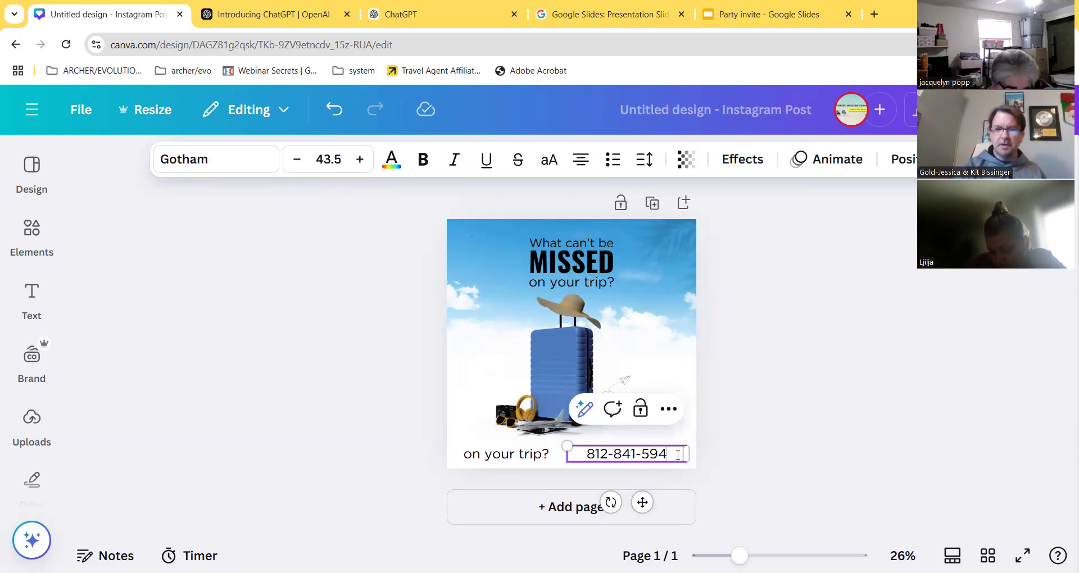
left_click(505, 453)
left_click(515, 456)
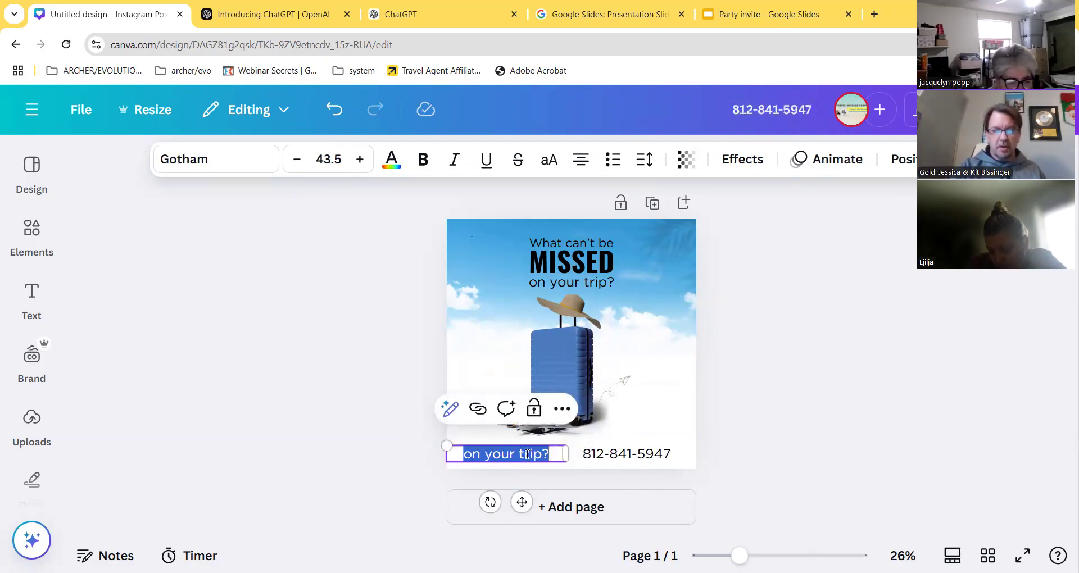
type("awt")
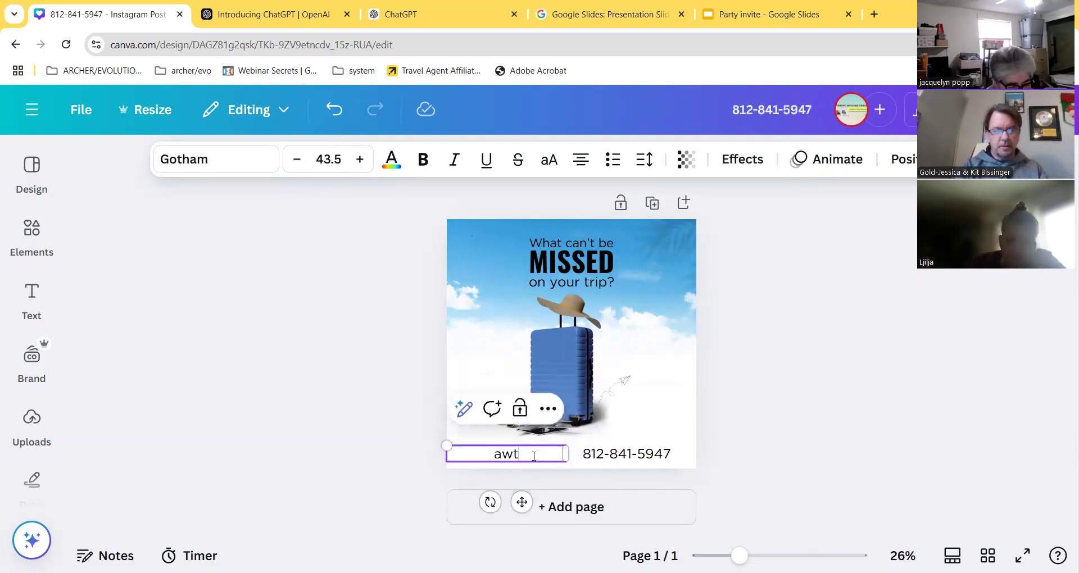
type("b.in")
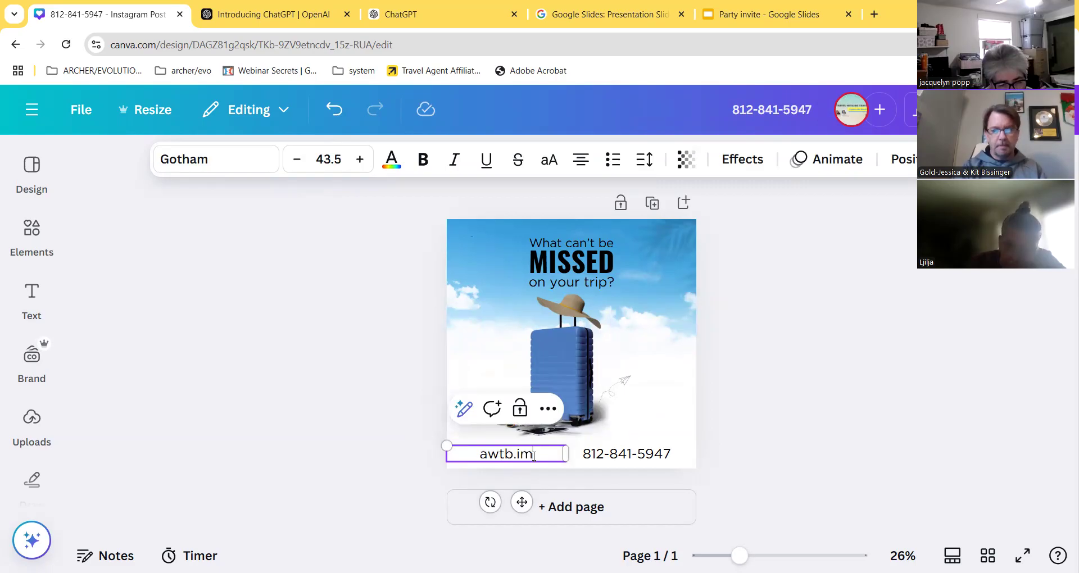
type("fo")
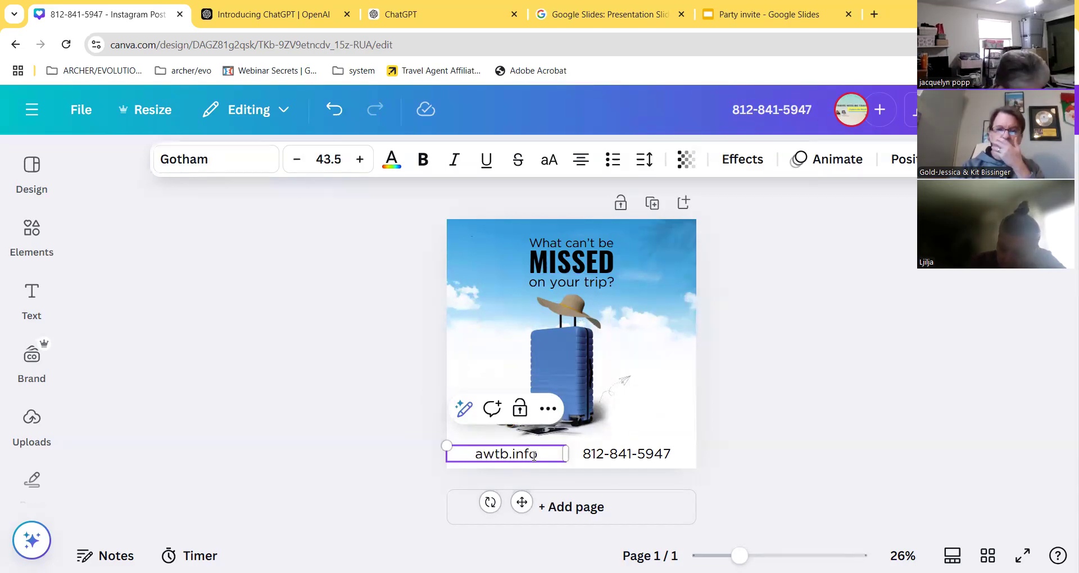
left_click(662, 418)
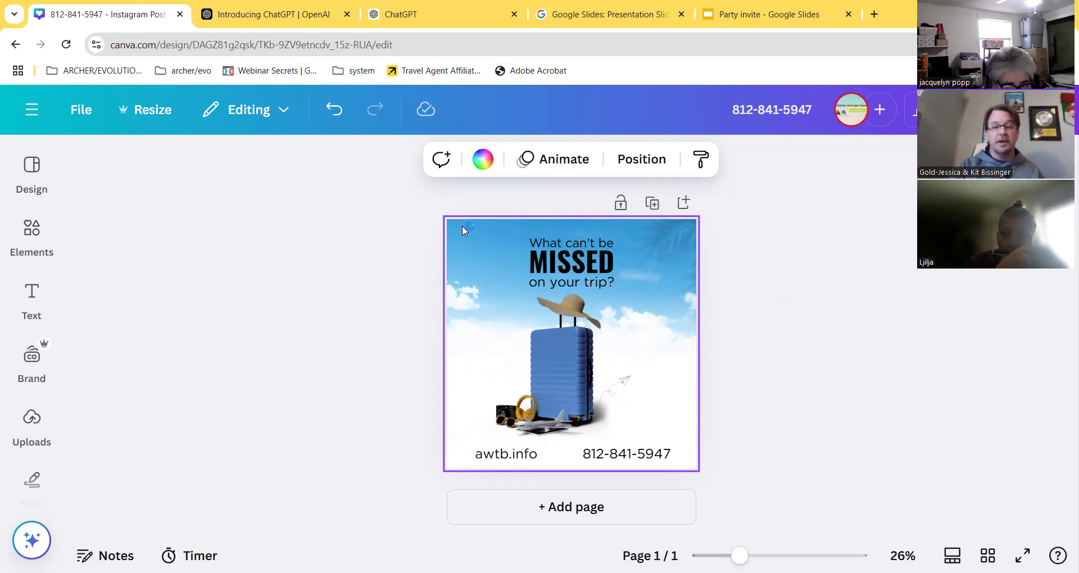
left_click(507, 458)
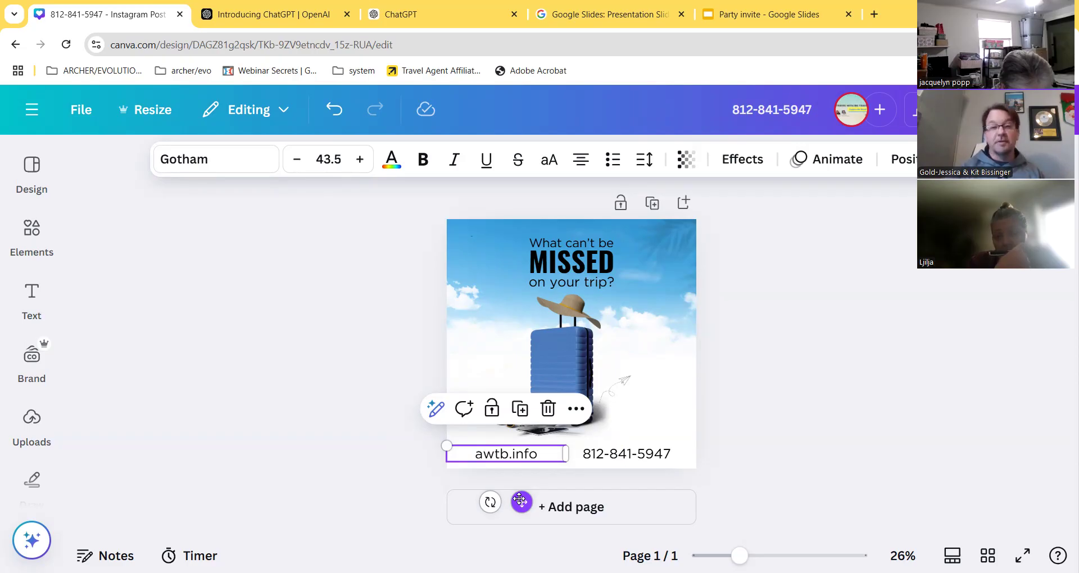
- Clear the 'on your trip?' line so only 'What can't be MISSED' remains, and open Uploads
left_click(365, 434)
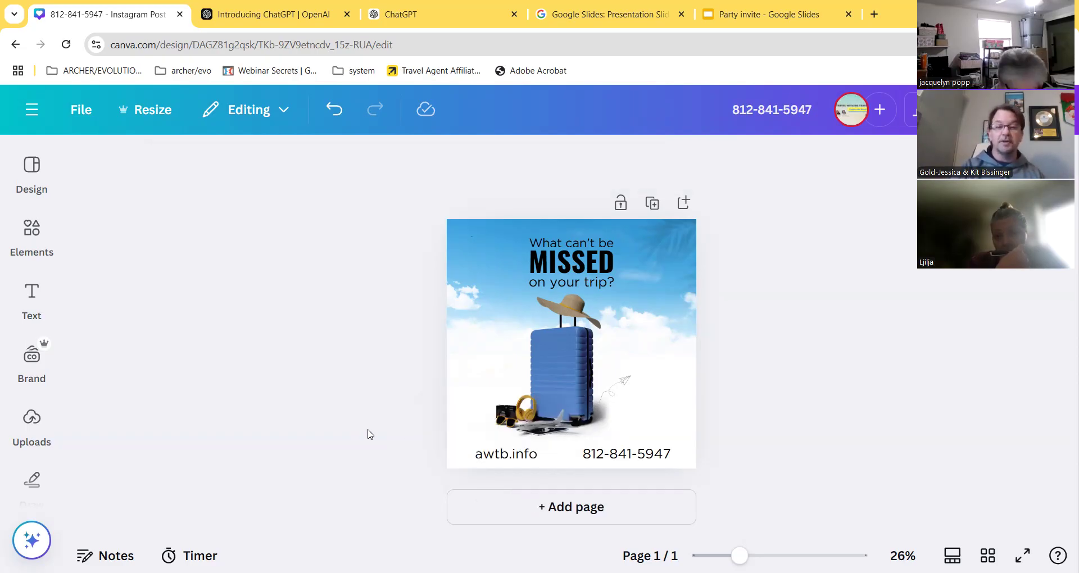
left_click(584, 281)
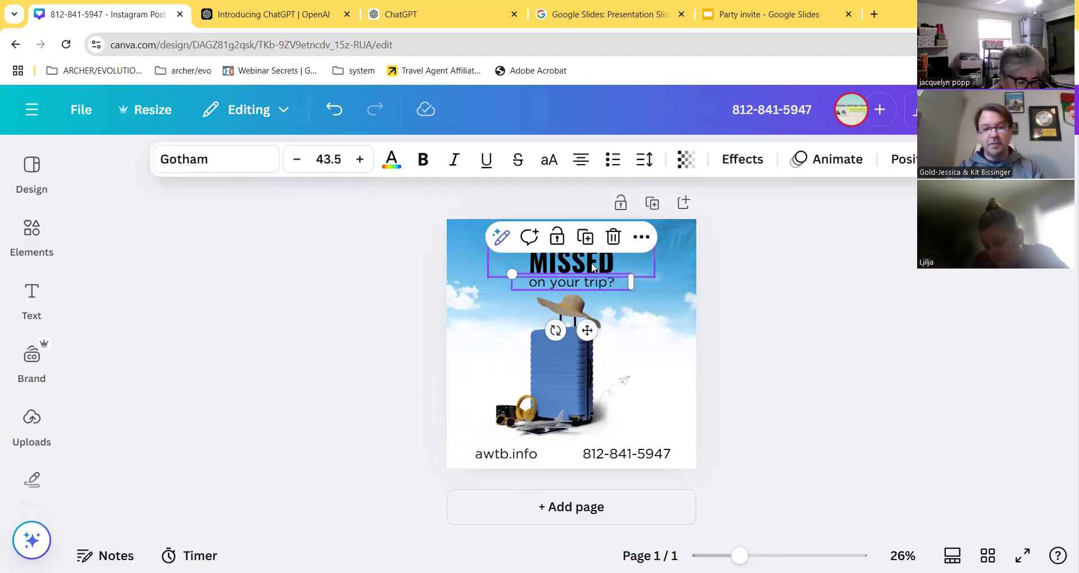
double_click(602, 278)
key("BackSpace")
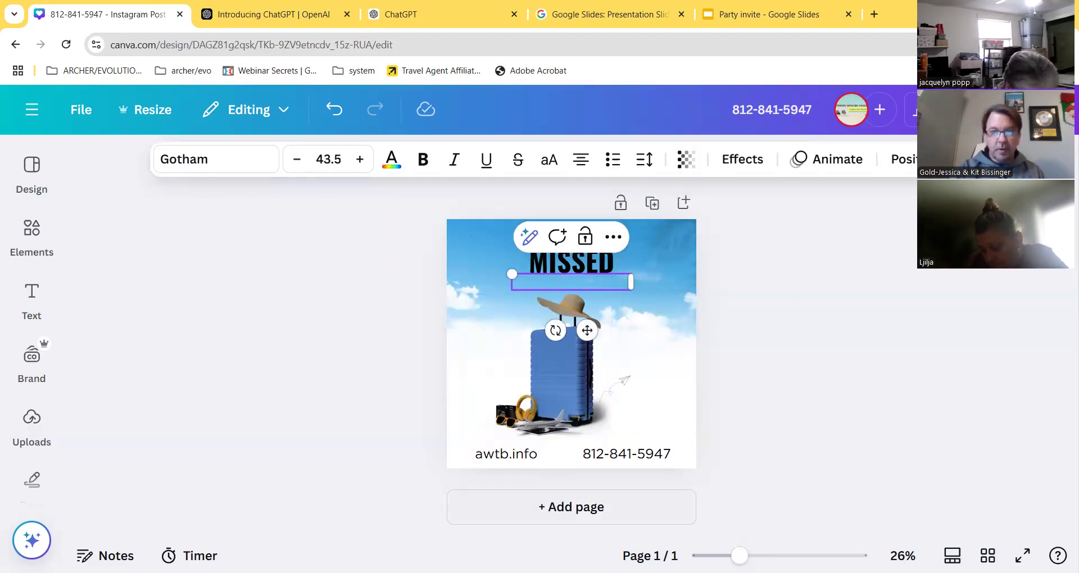
key("Escape")
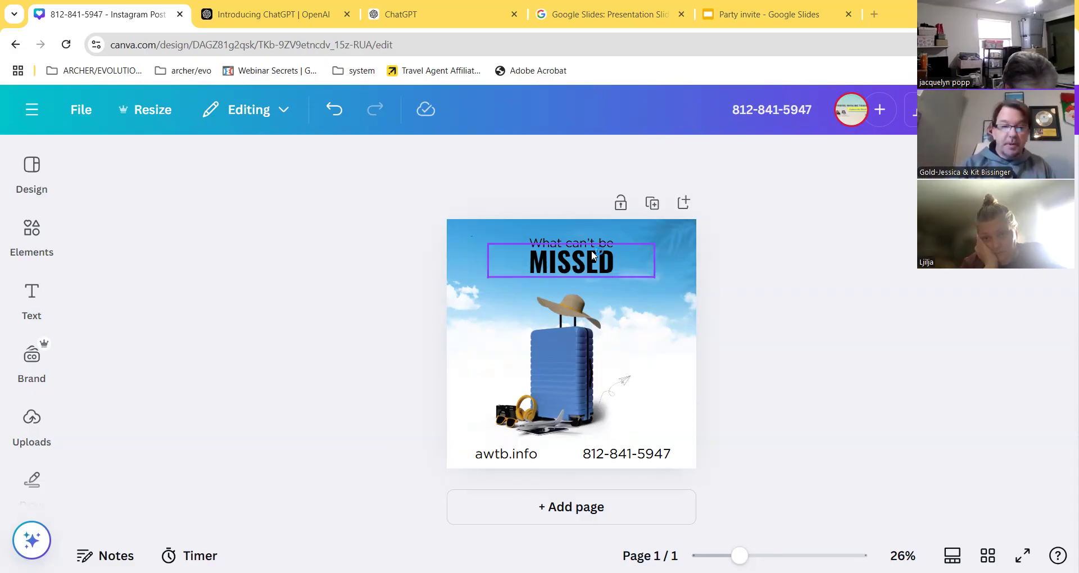
left_click(34, 418)
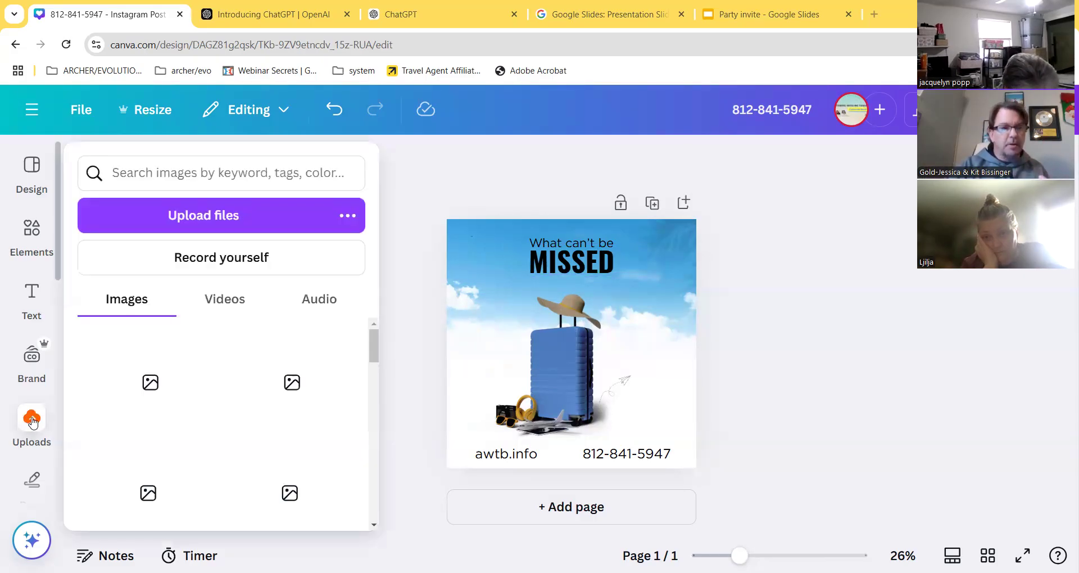
- Add the travel agency logo from Uploads and shrink it to a small badge
scroll(239, 430, "down", 10)
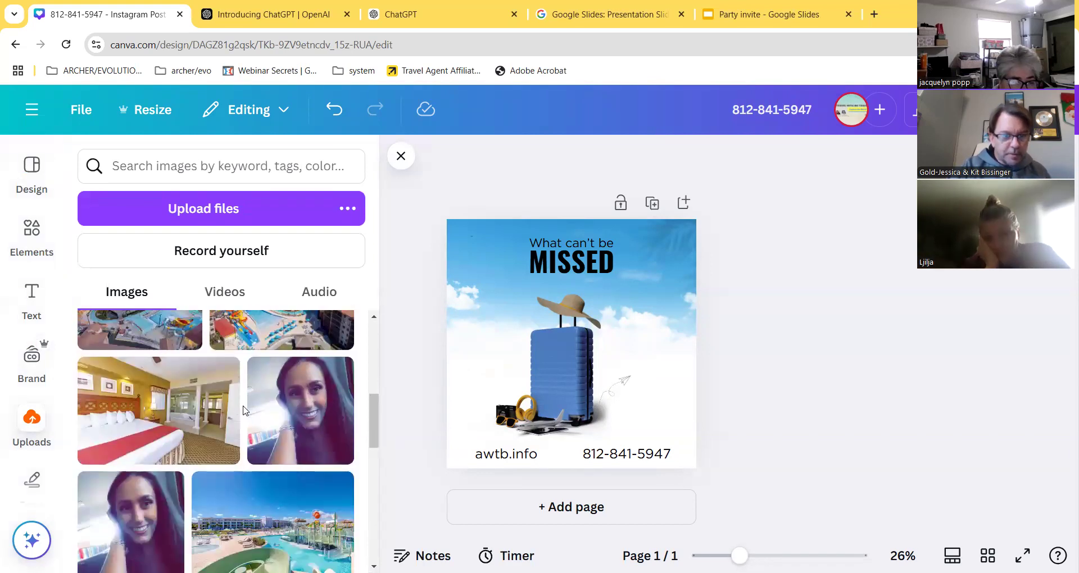
scroll(239, 430, "down", 10)
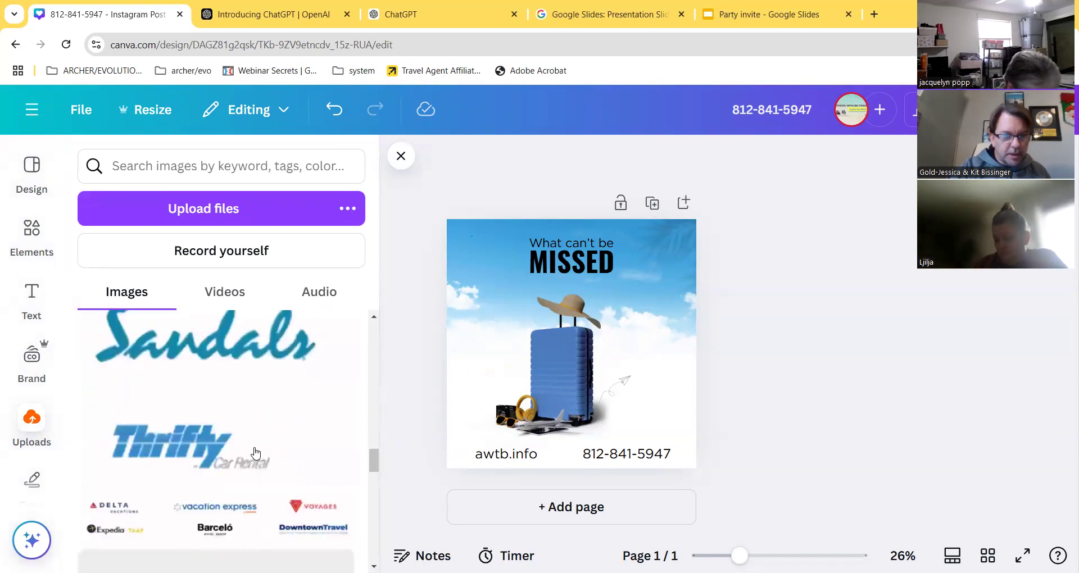
scroll(285, 461, "down", 10)
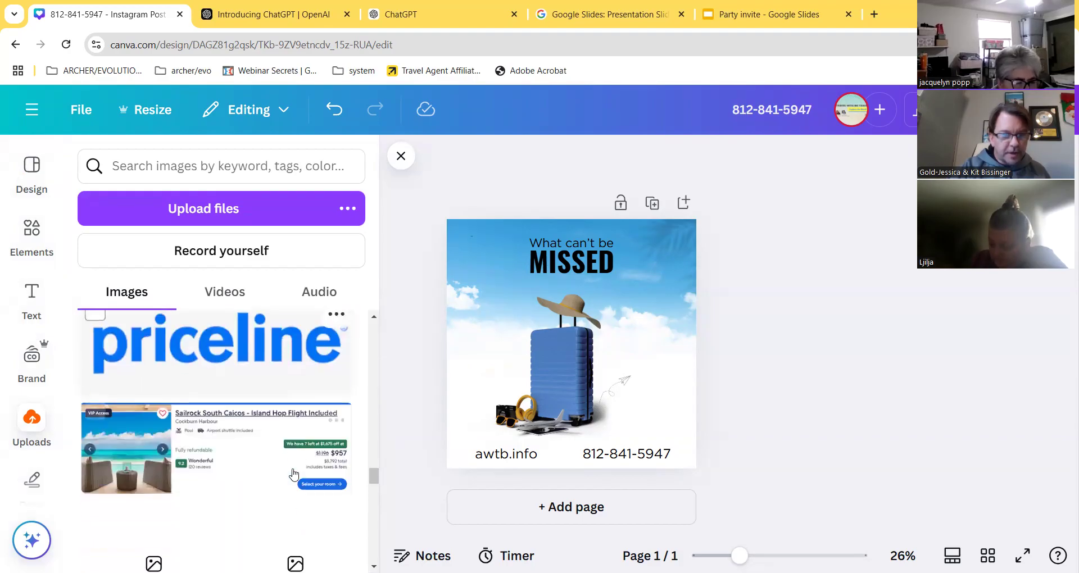
scroll(293, 482, "down", 10)
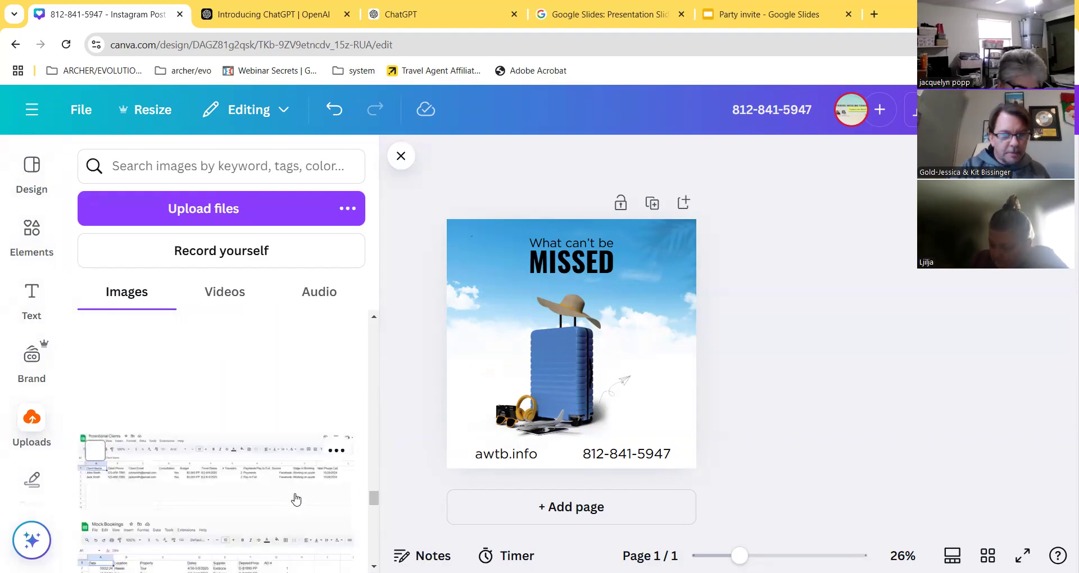
scroll(298, 503, "down", 10)
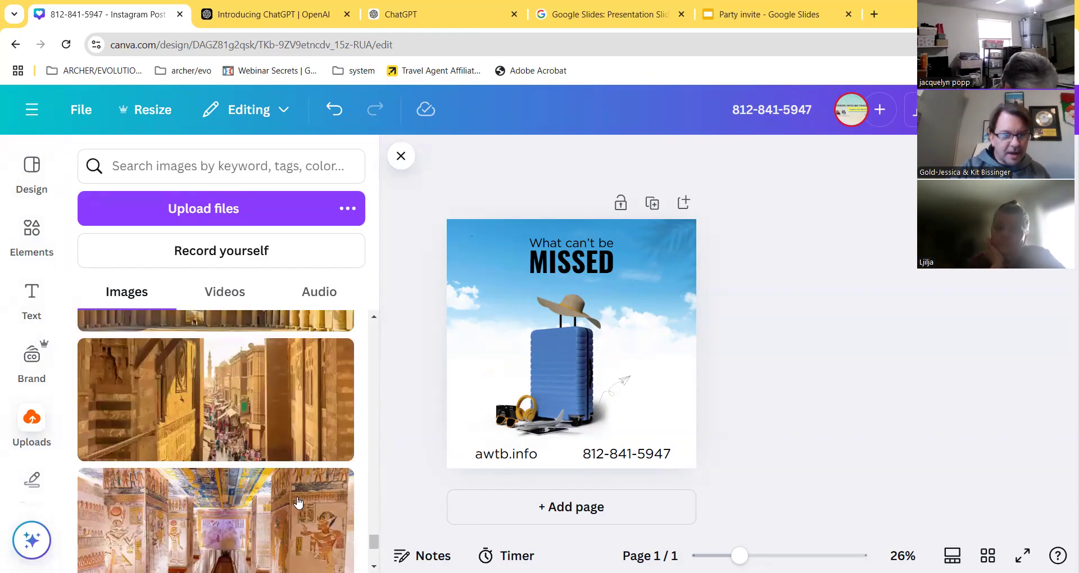
scroll(298, 503, "down", 10)
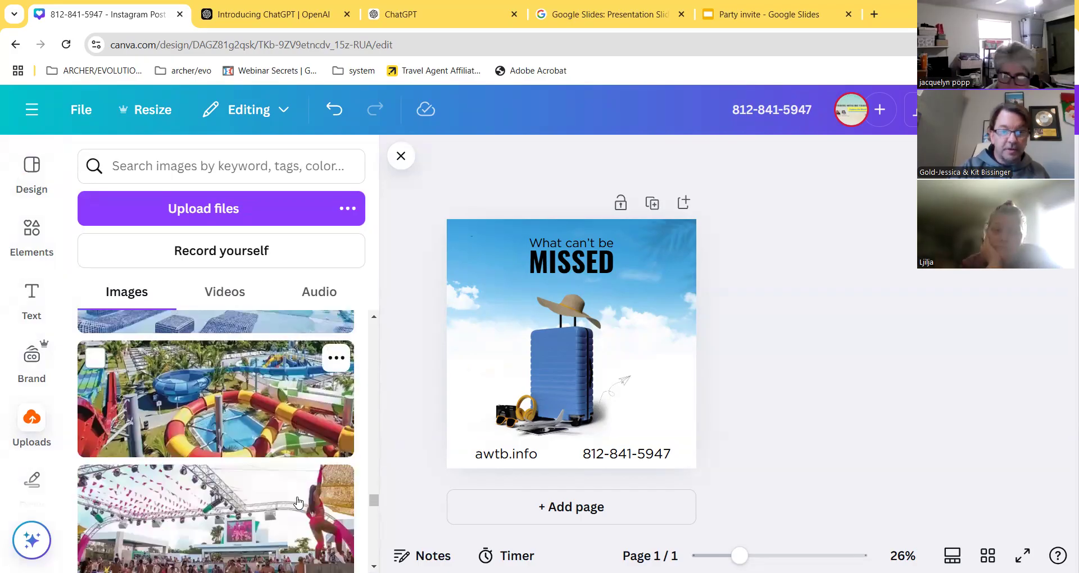
scroll(298, 502, "down", 10)
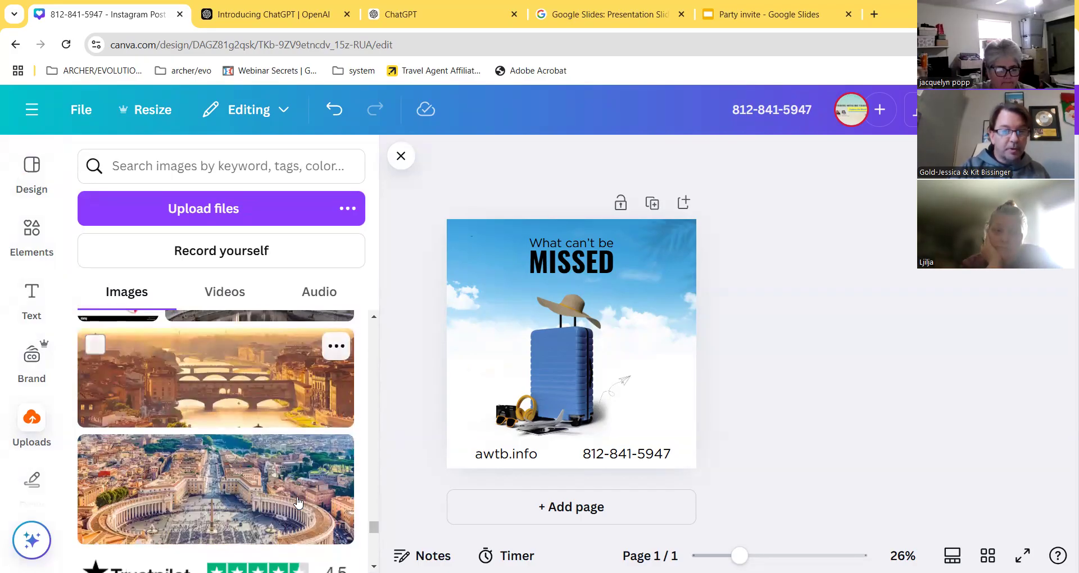
scroll(298, 503, "down", 10)
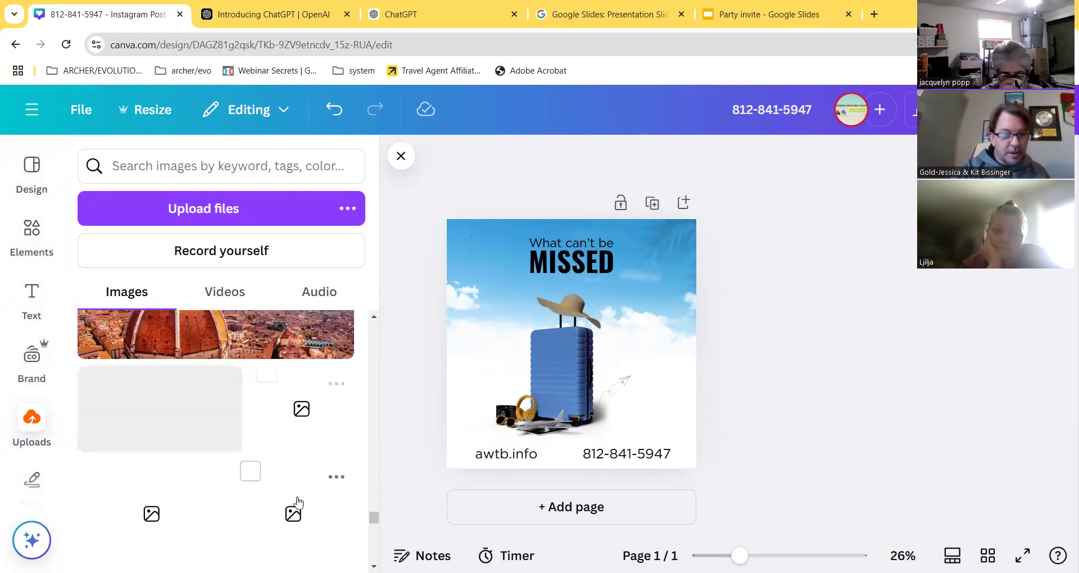
scroll(298, 503, "up", 1)
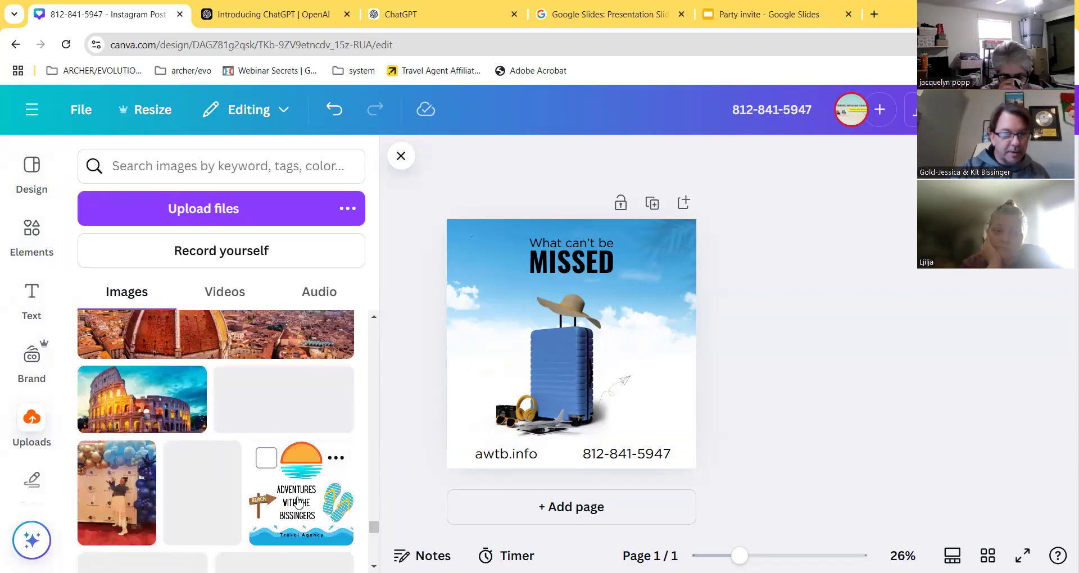
left_click(303, 490)
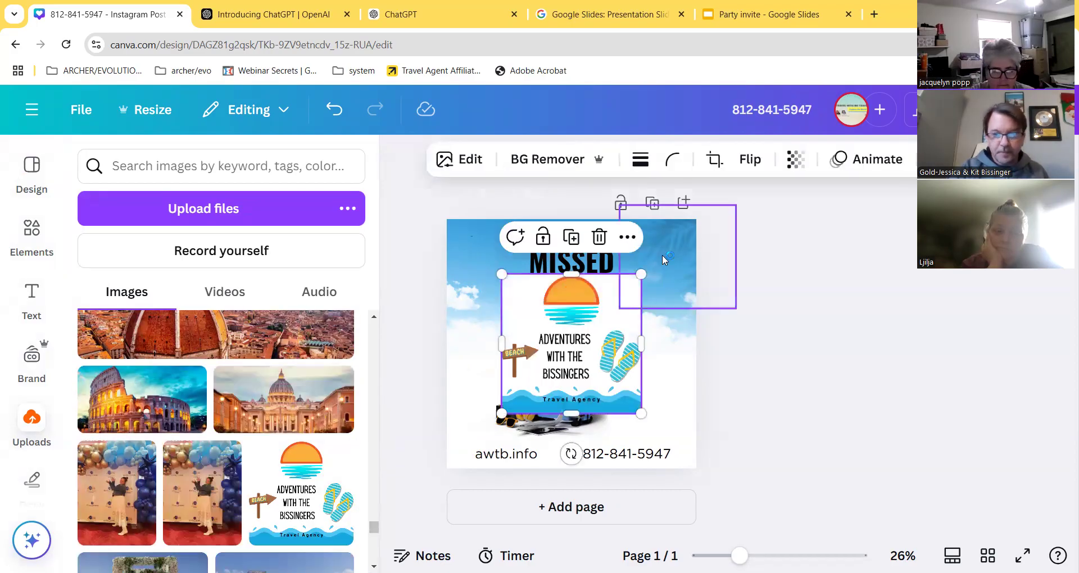
left_click_drag(641, 274, 536, 378)
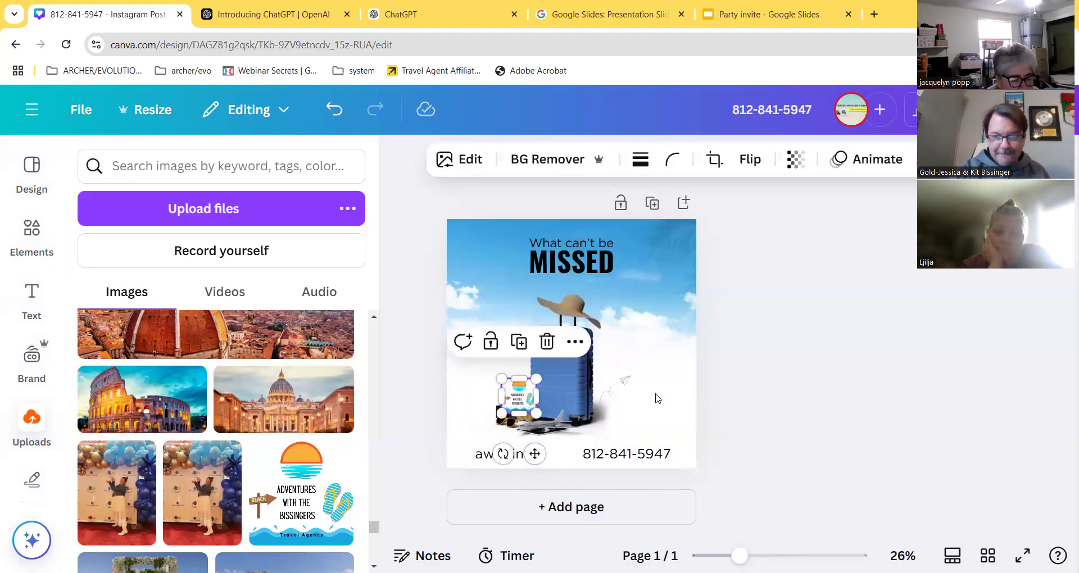
left_click(776, 281)
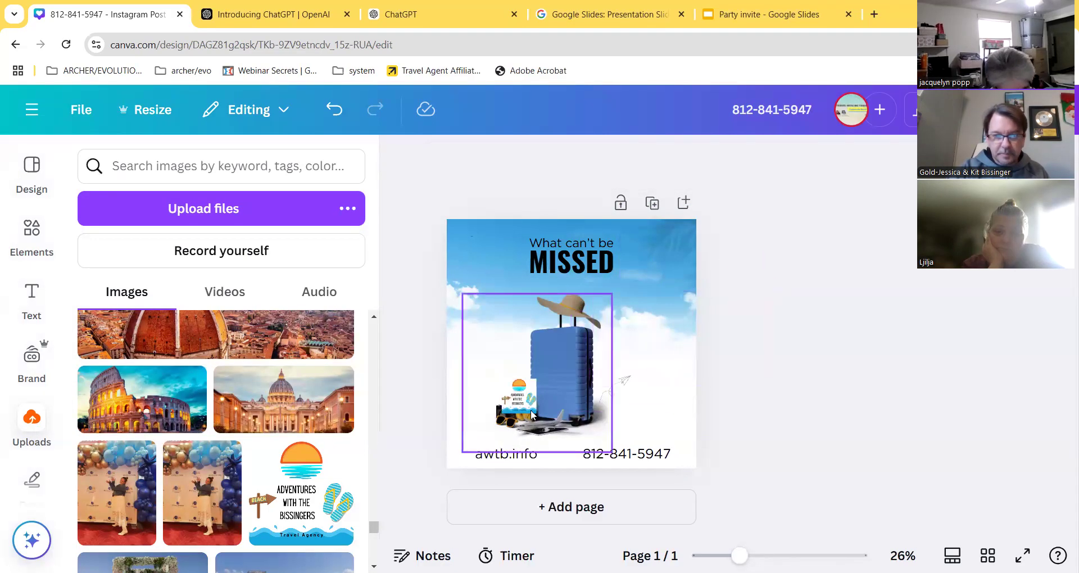
- Arrange the footer with awtb.info on the left, the logo between, and the phone number right
left_click(512, 463)
left_click_drag(520, 455, 494, 456)
left_click(519, 393)
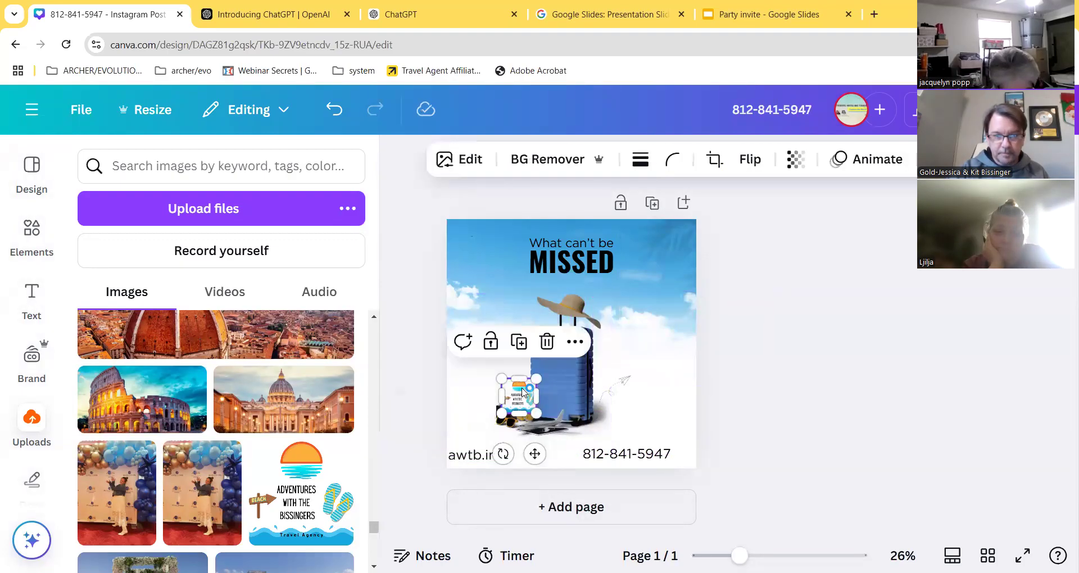
left_click_drag(571, 413, 625, 457)
left_click(621, 456)
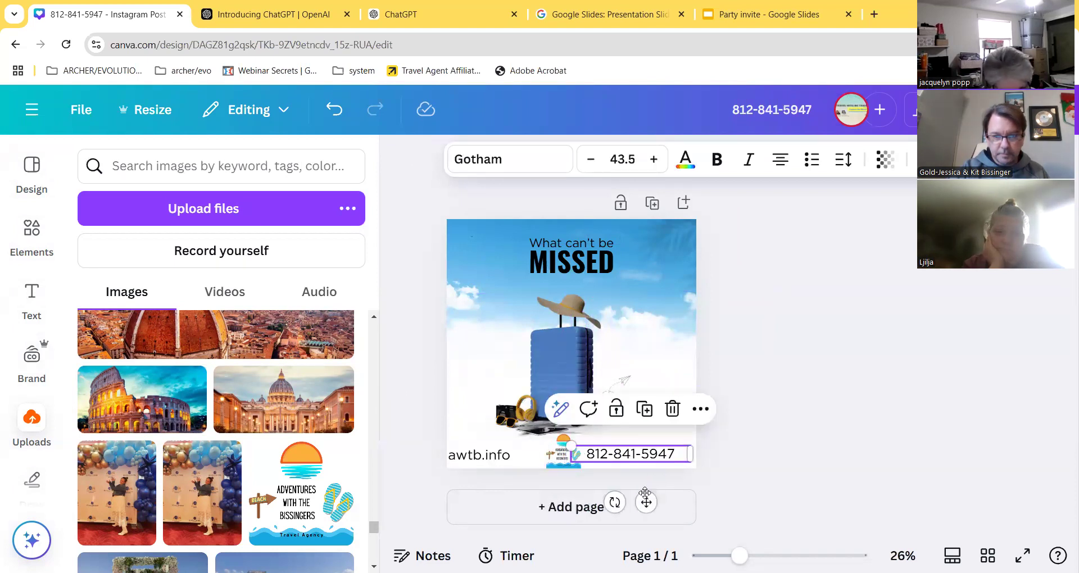
left_click_drag(645, 500, 662, 496)
left_click(575, 455)
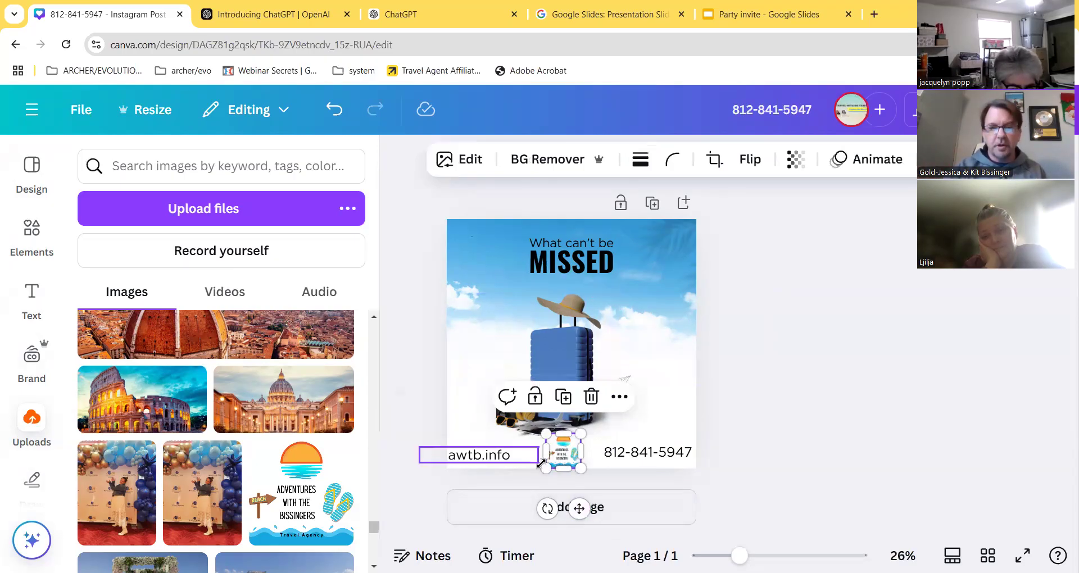
left_click(724, 392)
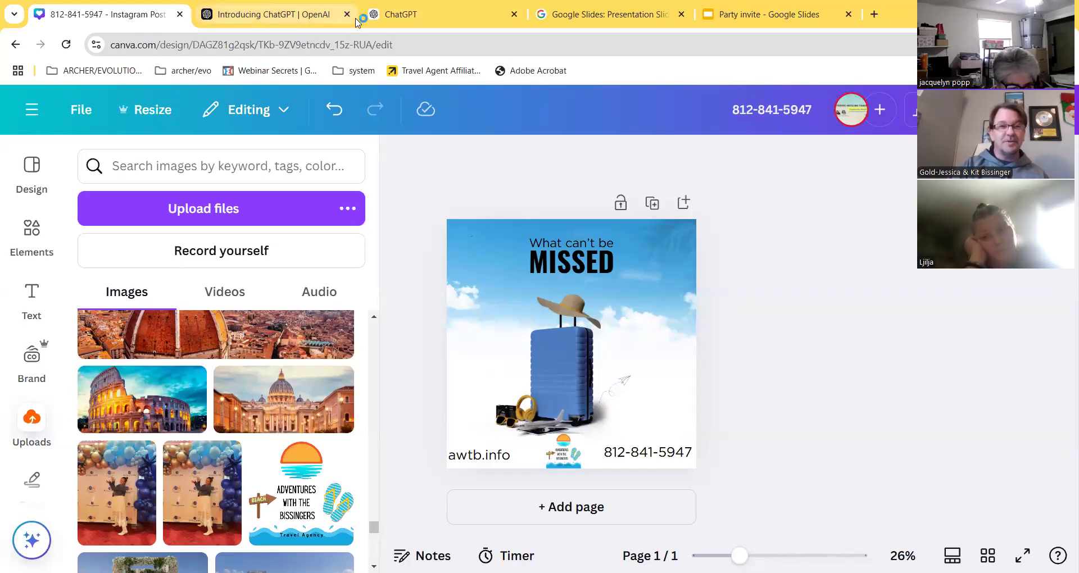
- In ChatGPT's Travel Tips for You chat, select the original 30-travel-tips prompt text
left_click(417, 16)
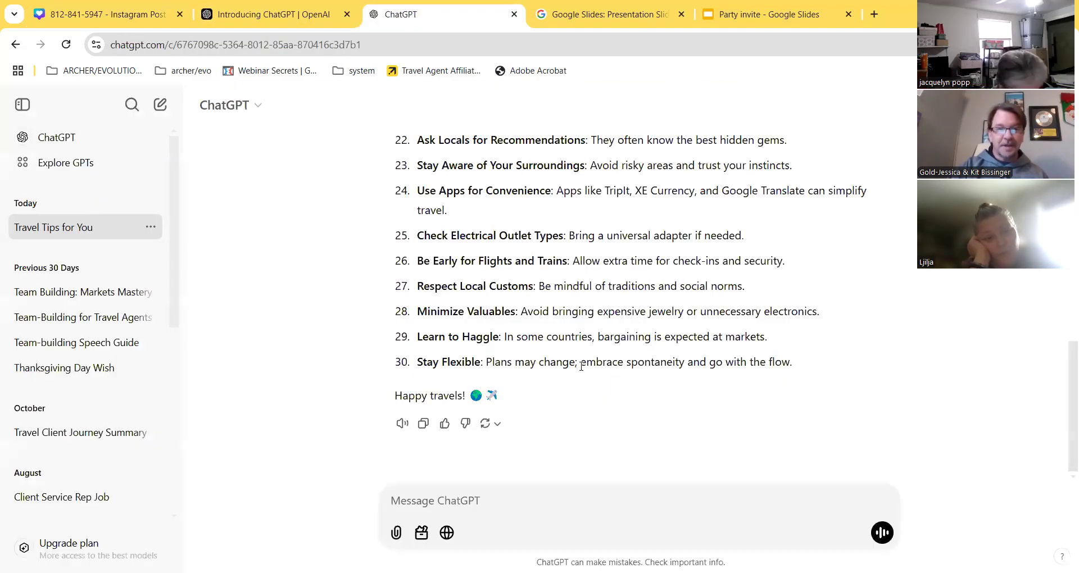
scroll(648, 352, "up", 10)
scroll(648, 352, "up", 5)
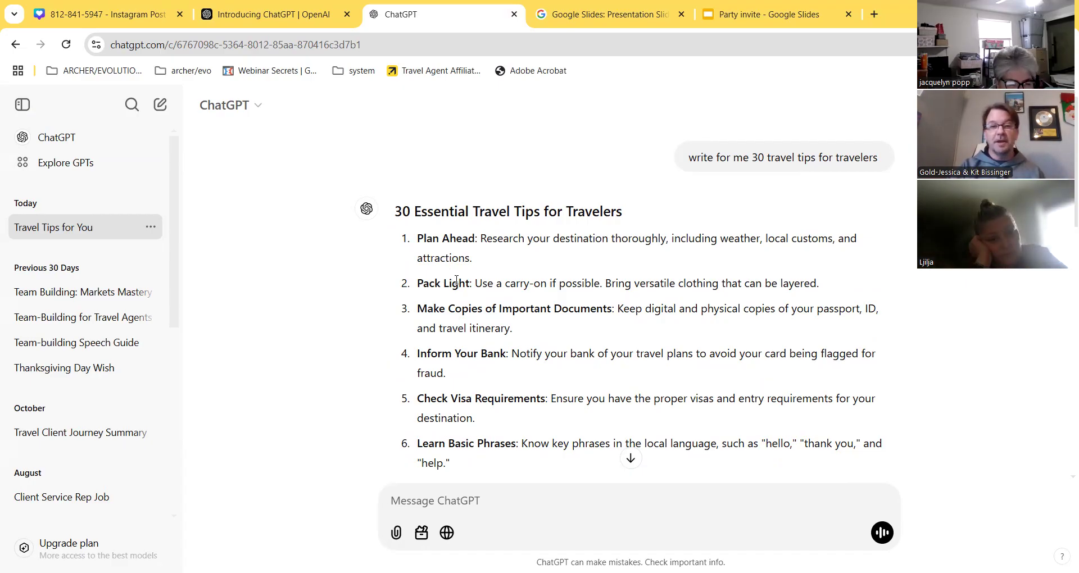
scroll(455, 275, "down", 2)
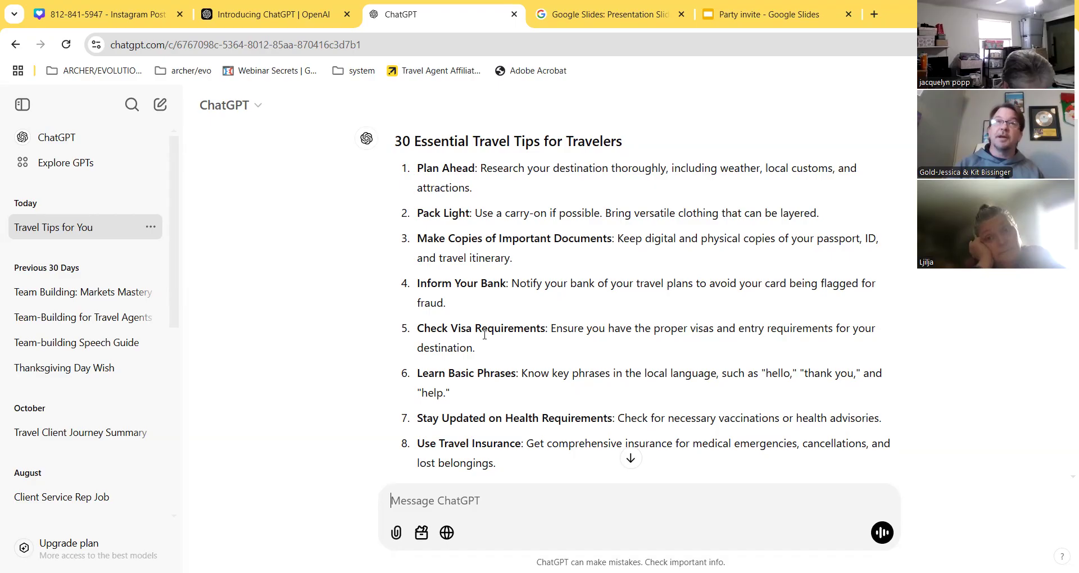
scroll(598, 362, "up", 2)
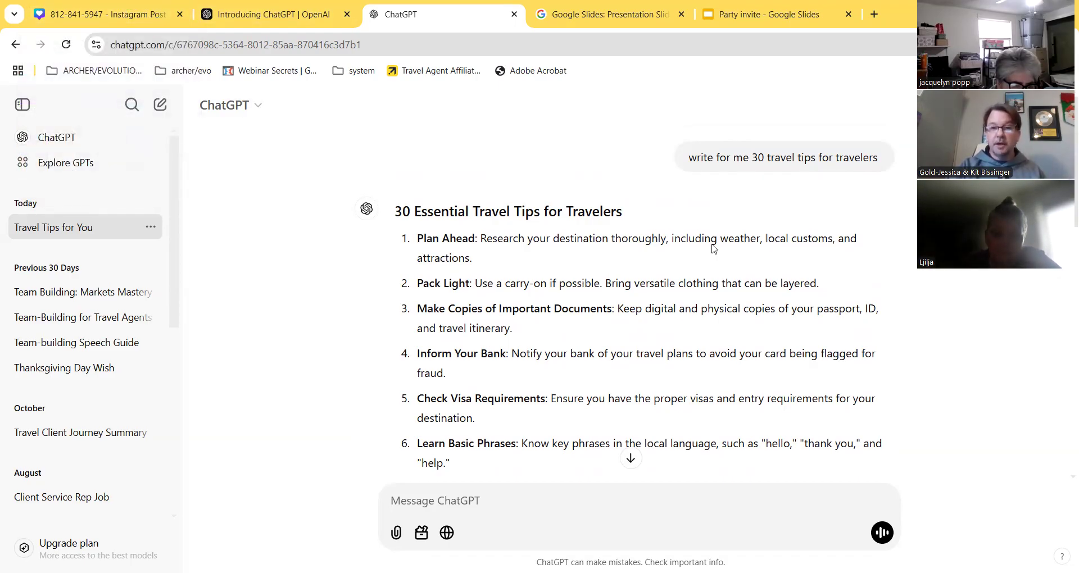
left_click_drag(689, 158, 875, 164)
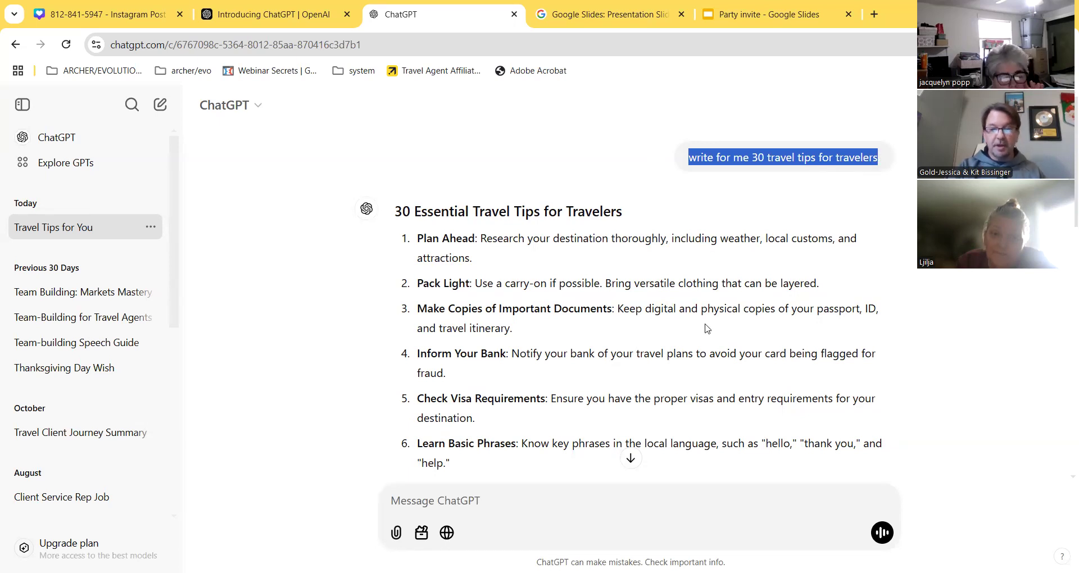
scroll(656, 341, "down", 5)
scroll(657, 341, "down", 8)
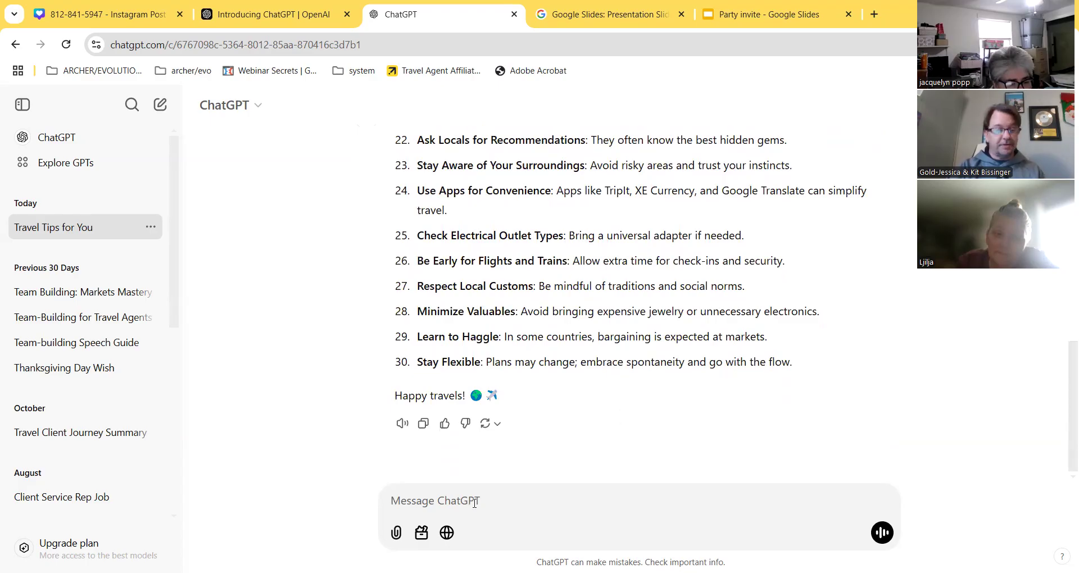
- Paste the 30-travel-tips prompt into ChatGPT and send it to generate a fresh list
type("write for me 30 travel tips for travelers")
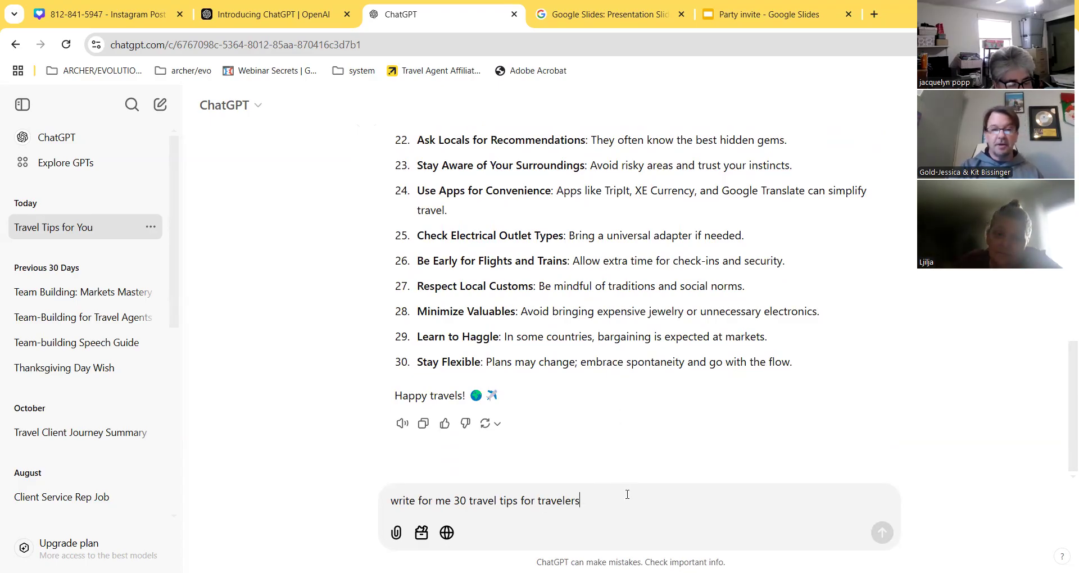
key("Return")
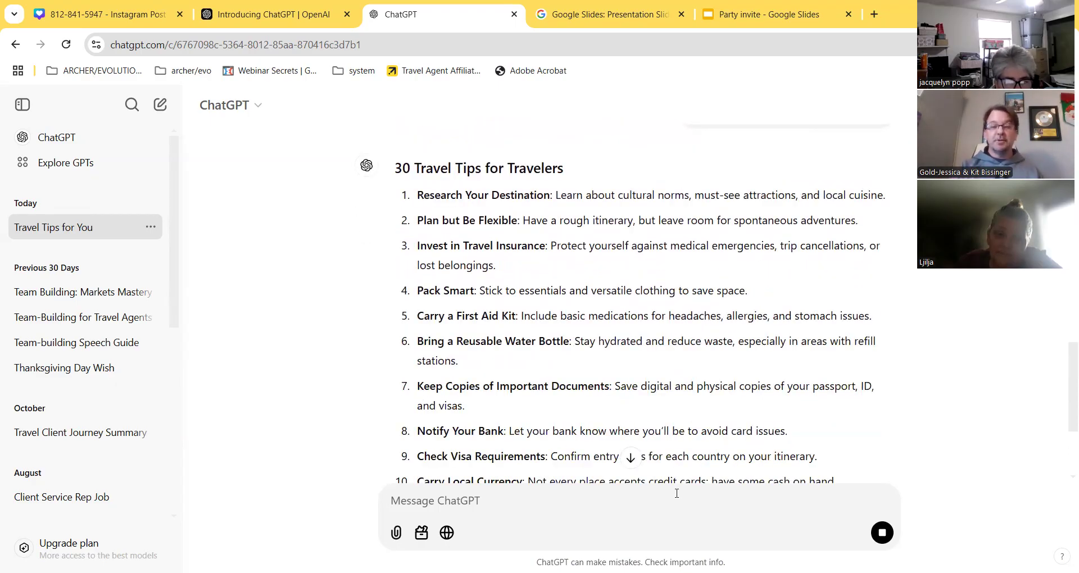
scroll(646, 352, "down", 5)
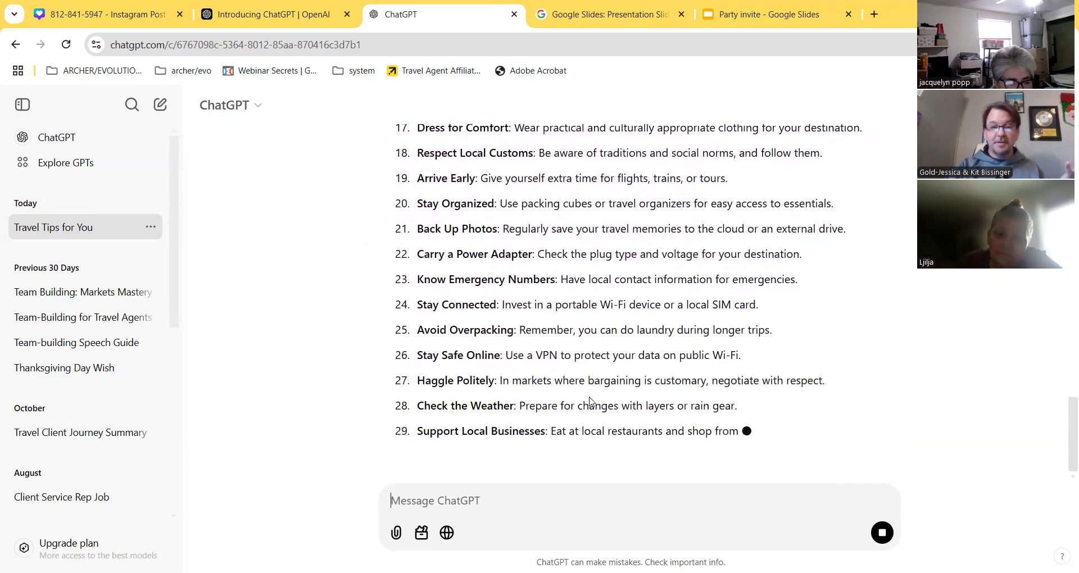
scroll(591, 400, "up", 20)
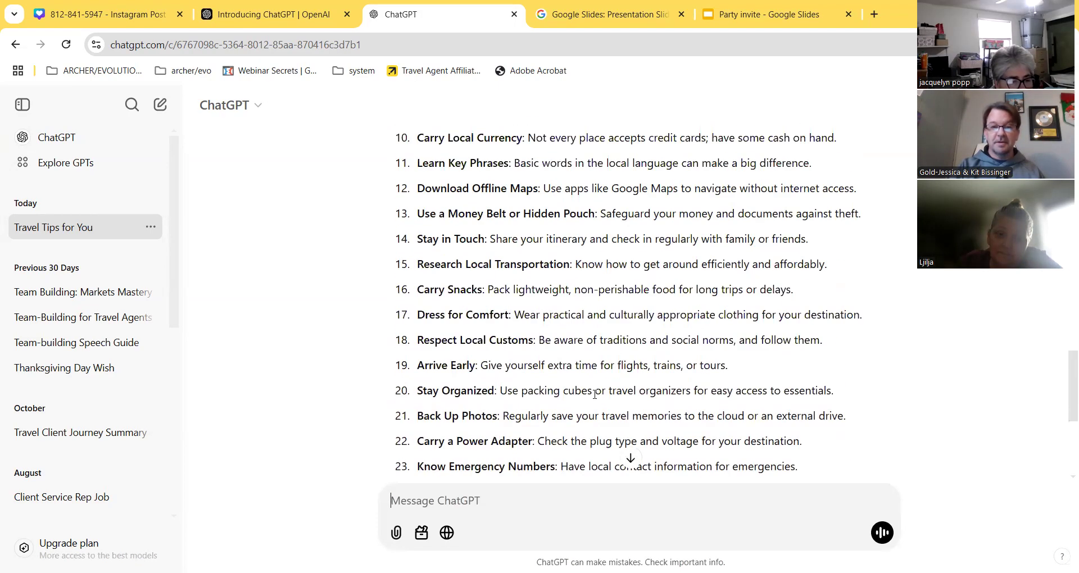
scroll(468, 394, "up", 10)
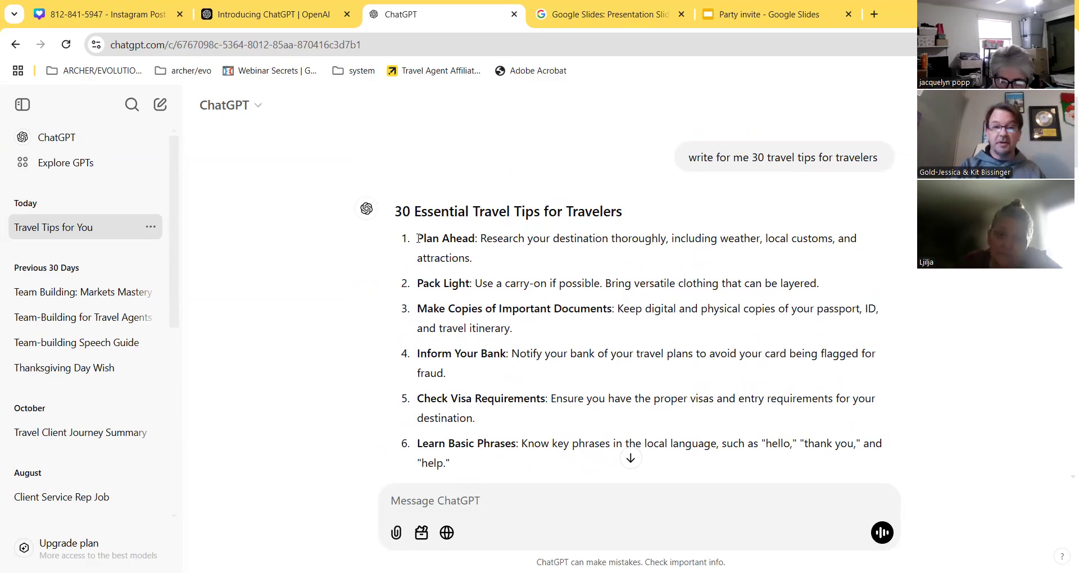
- Select the new tips list from 'Plan Ahead' through tip 30, 'Stay Flexible'
left_click_drag(419, 238, 795, 413)
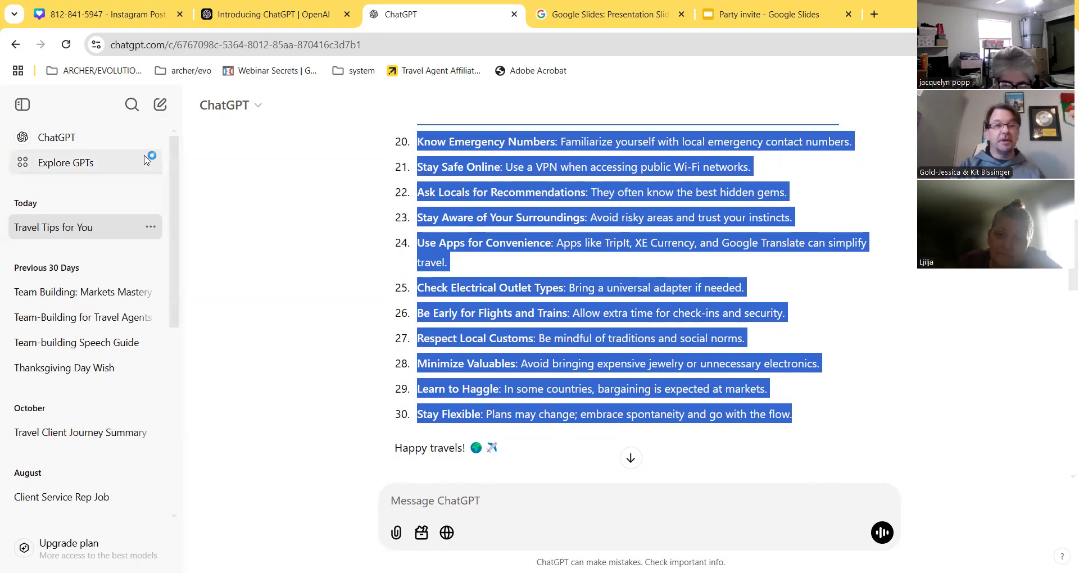
- Return to the Canva travel post and choose Bulk create from the Apps panel's More from Canva
mouse_move(117, 16)
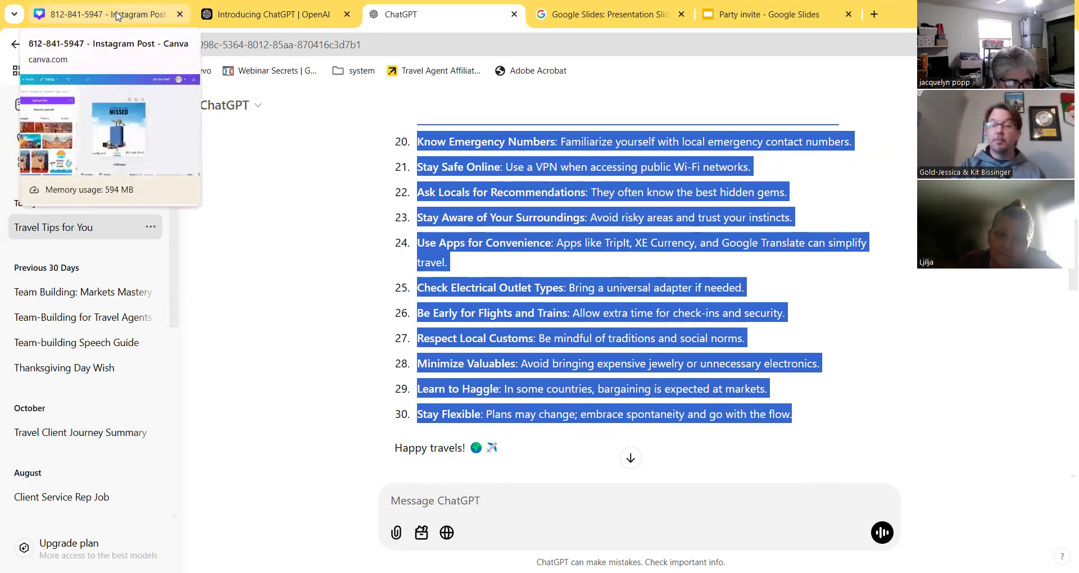
left_click(117, 15)
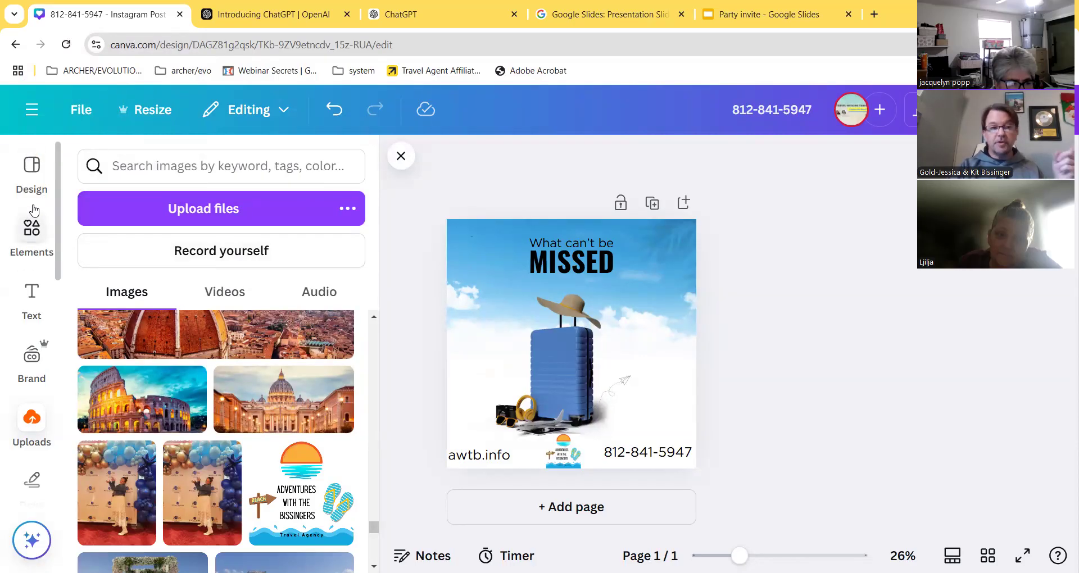
scroll(28, 338, "down", 4)
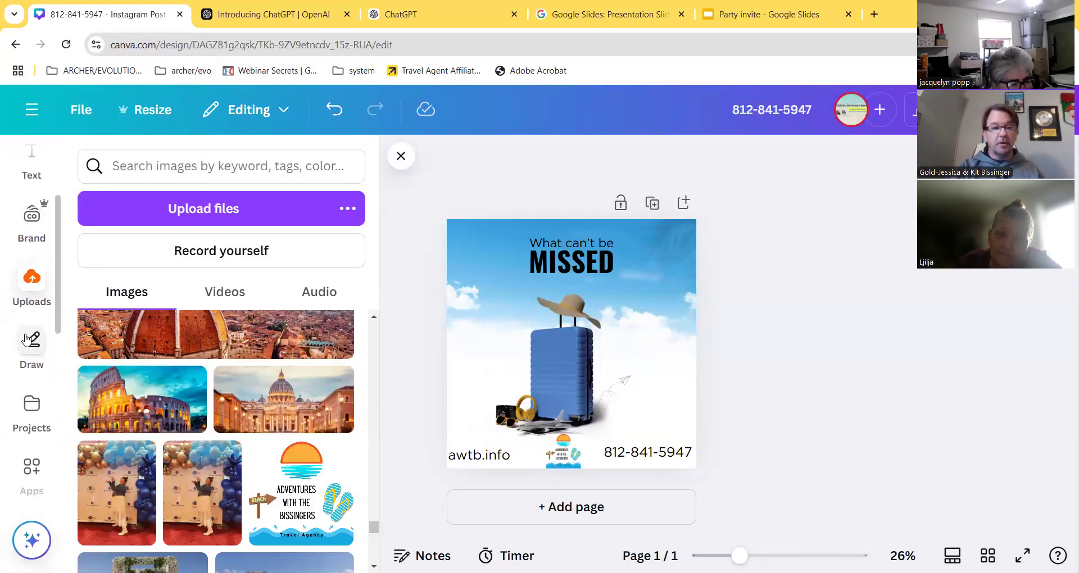
scroll(25, 369, "down", 1)
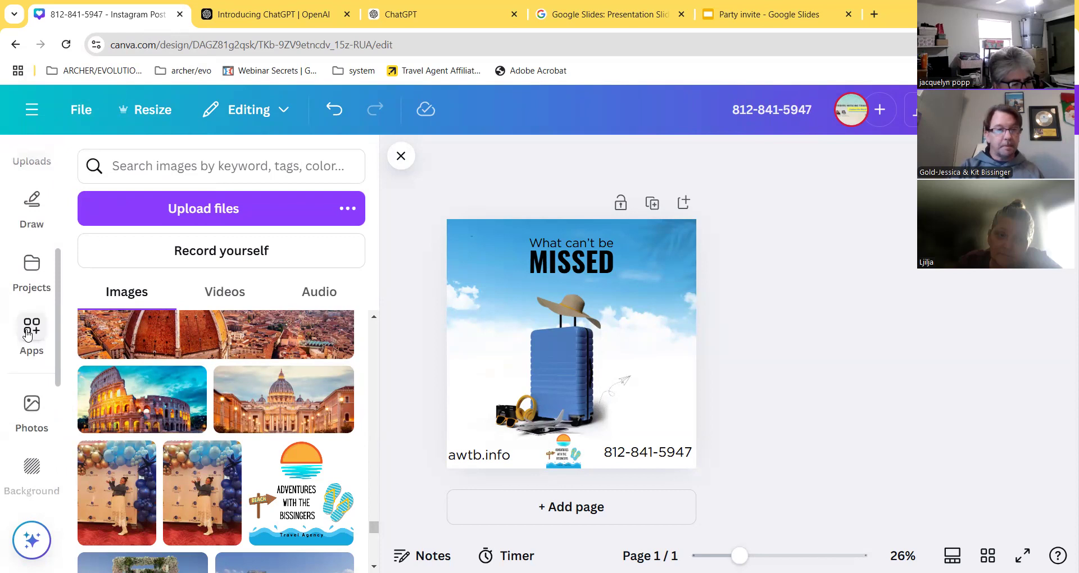
left_click(27, 334)
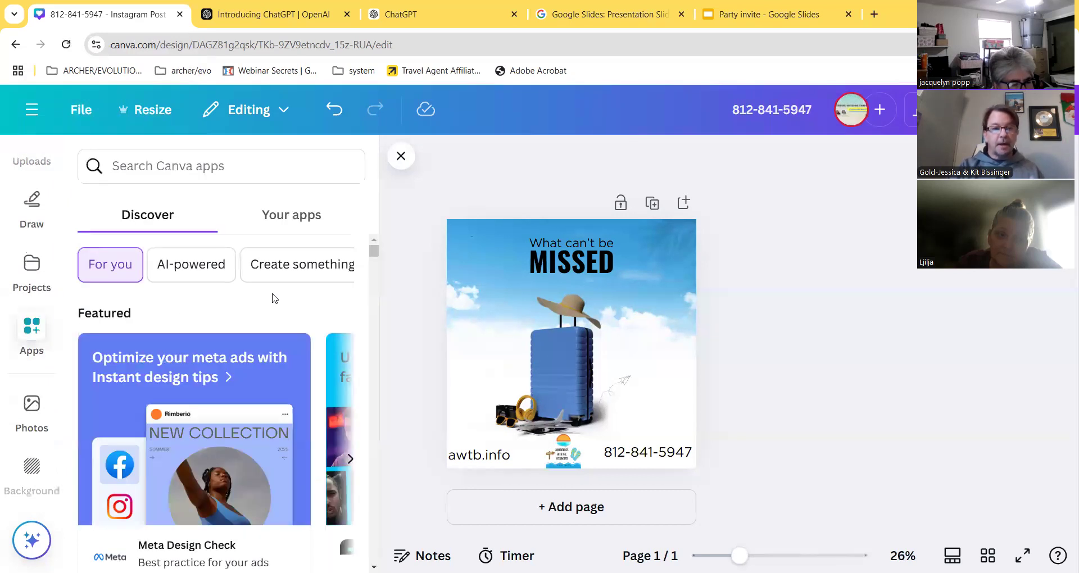
scroll(262, 343, "down", 5)
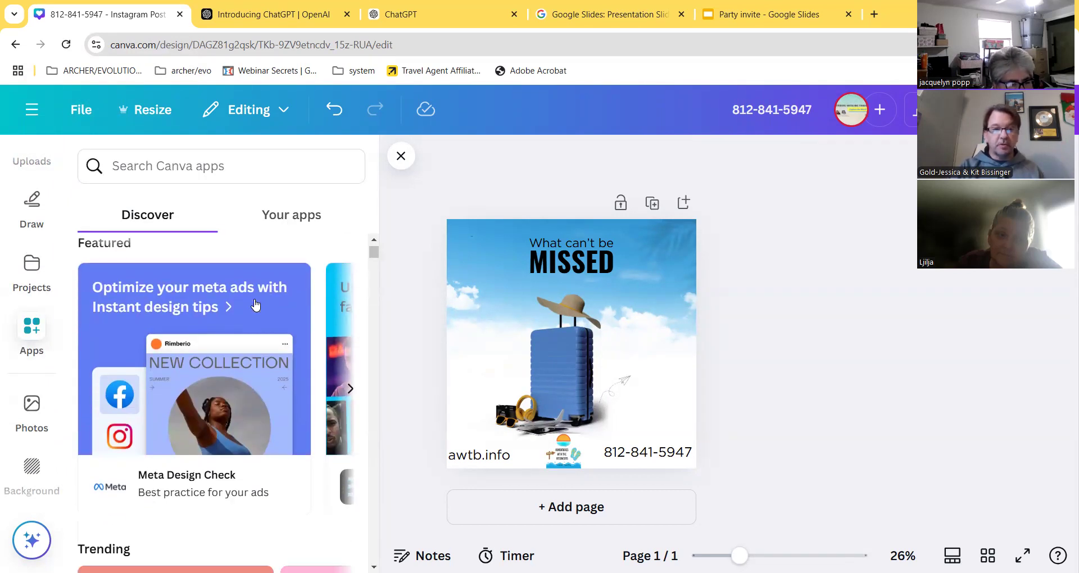
scroll(262, 346, "down", 3)
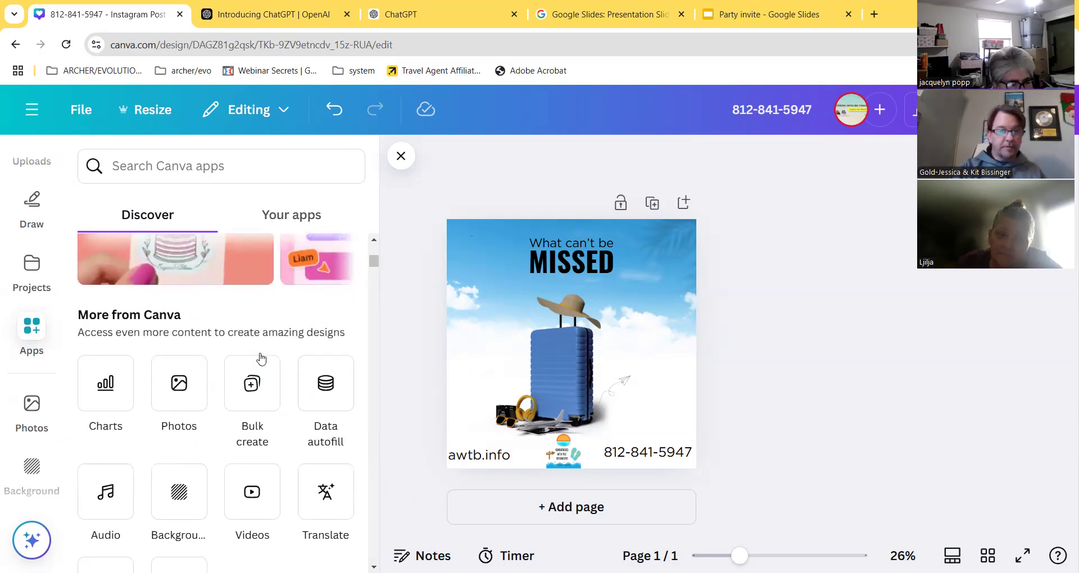
left_click(241, 391)
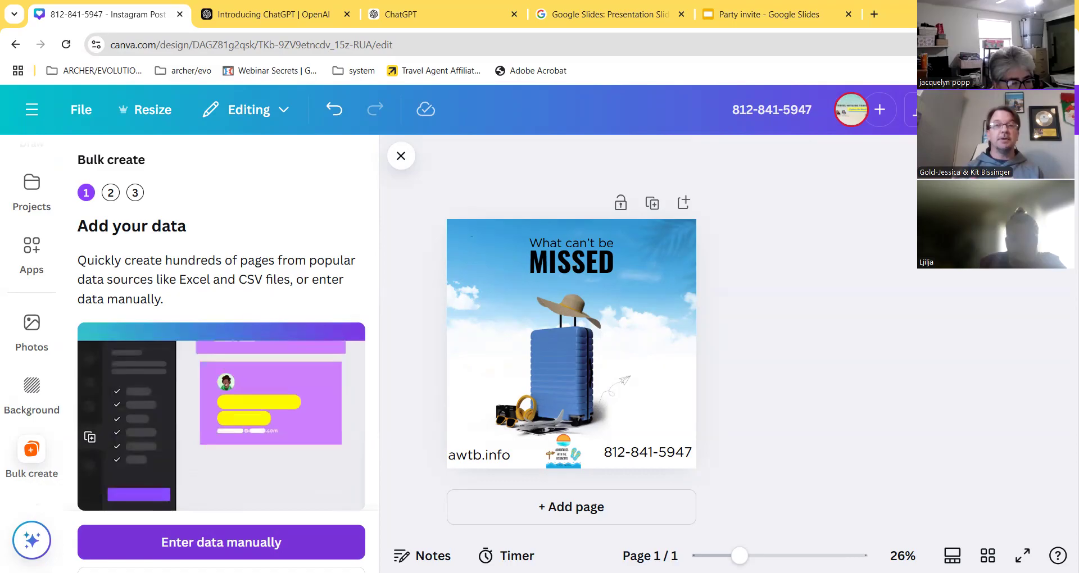
- Paste the 30 travel tips into the Name column of a manual data table, then save it
left_click(221, 542)
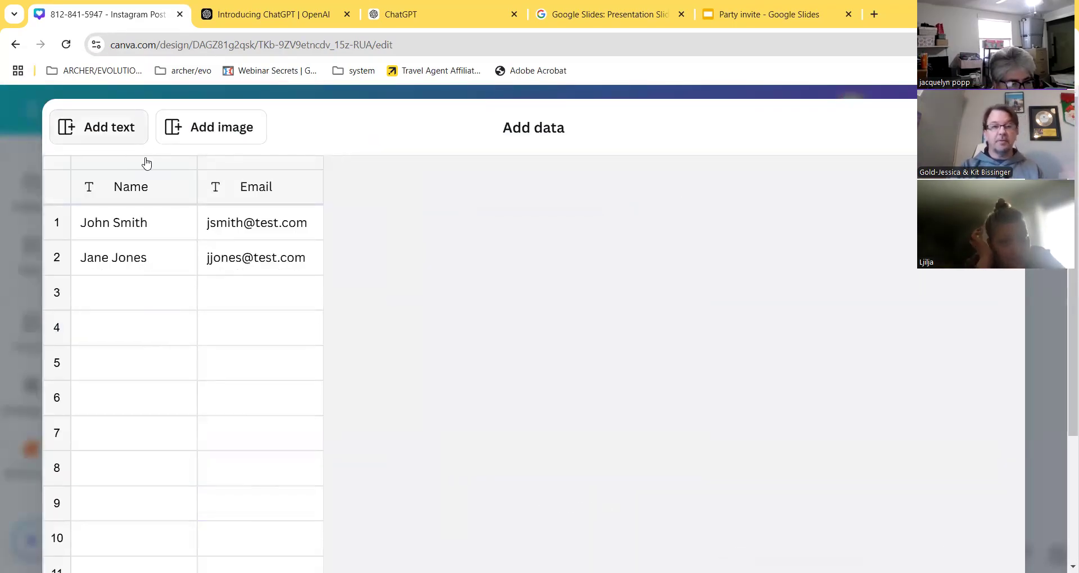
left_click(135, 224)
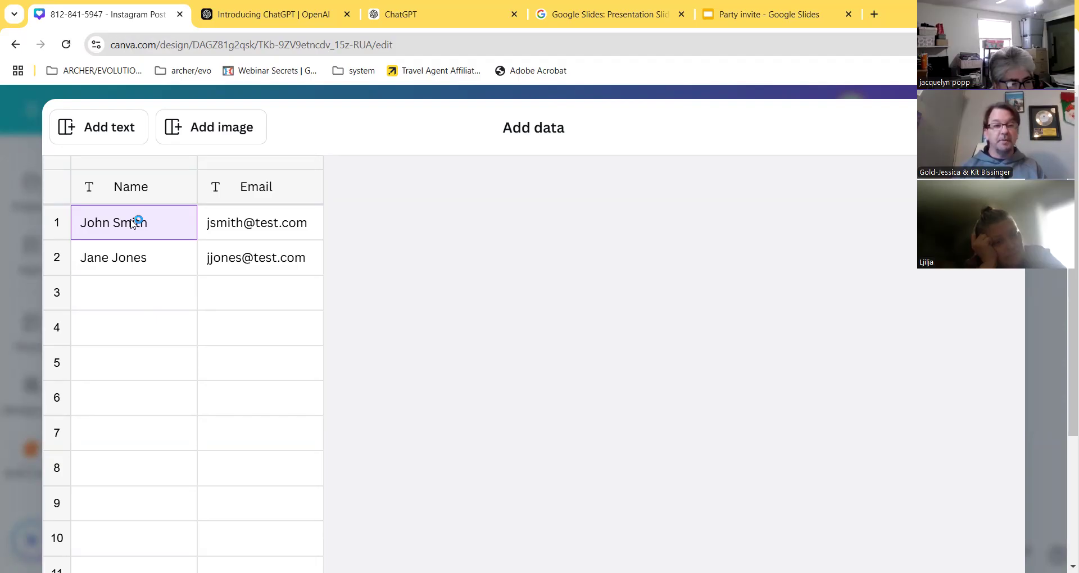
key("ctrl+v")
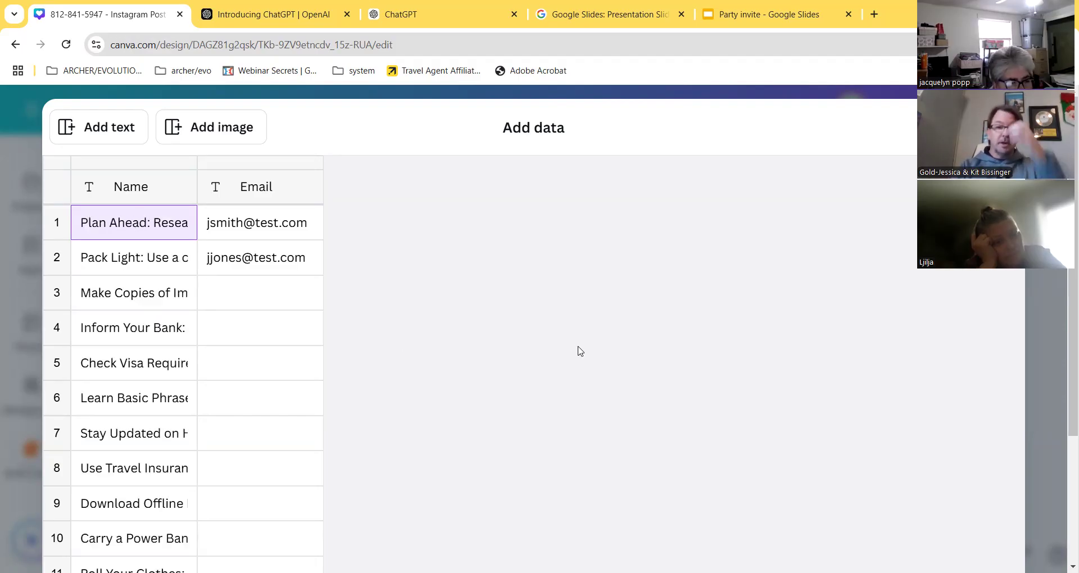
scroll(644, 393, "down", 8)
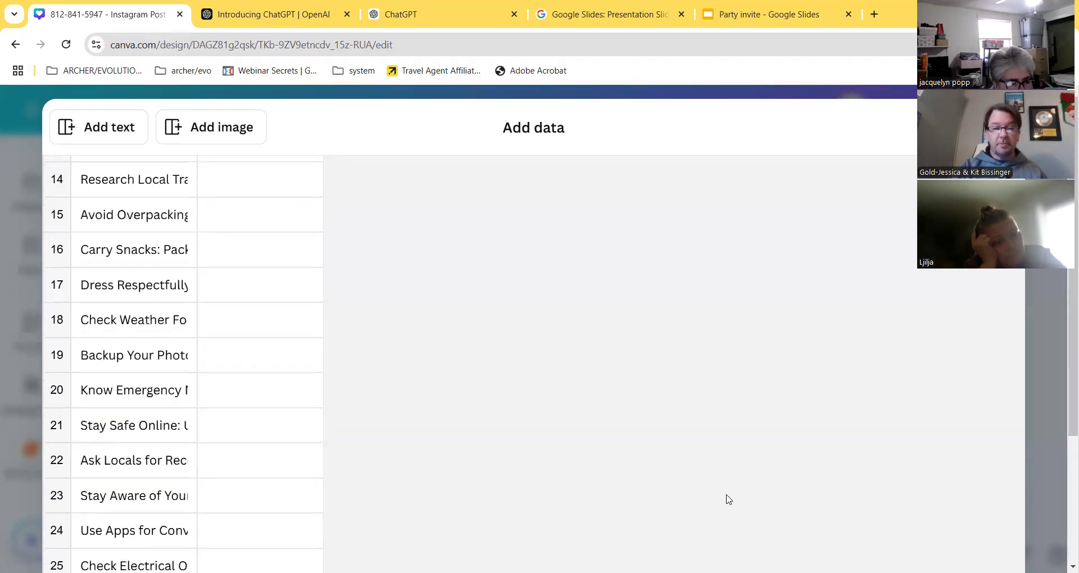
scroll(731, 500, "down", 5)
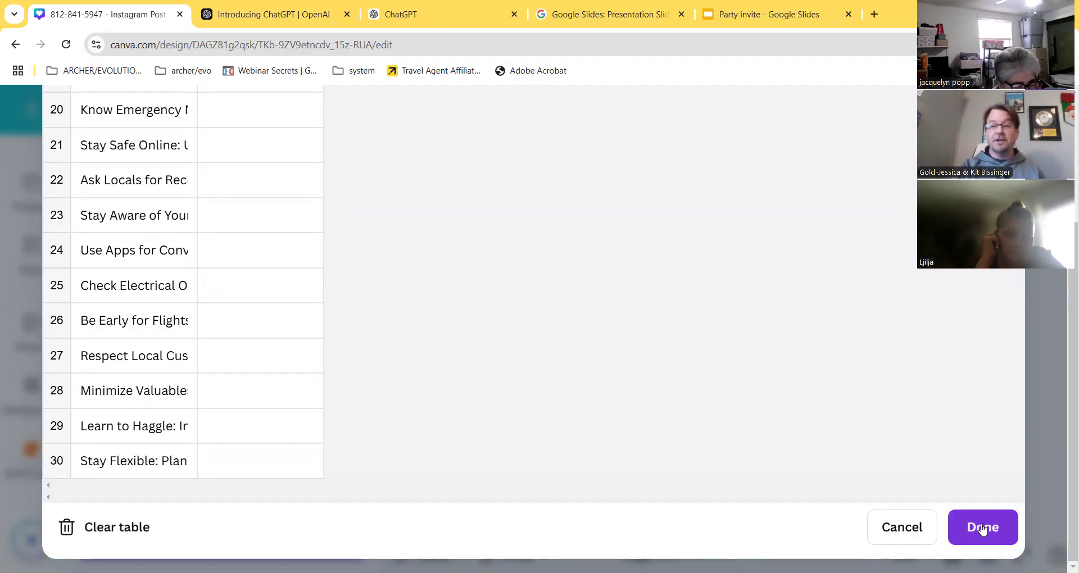
left_click(982, 530)
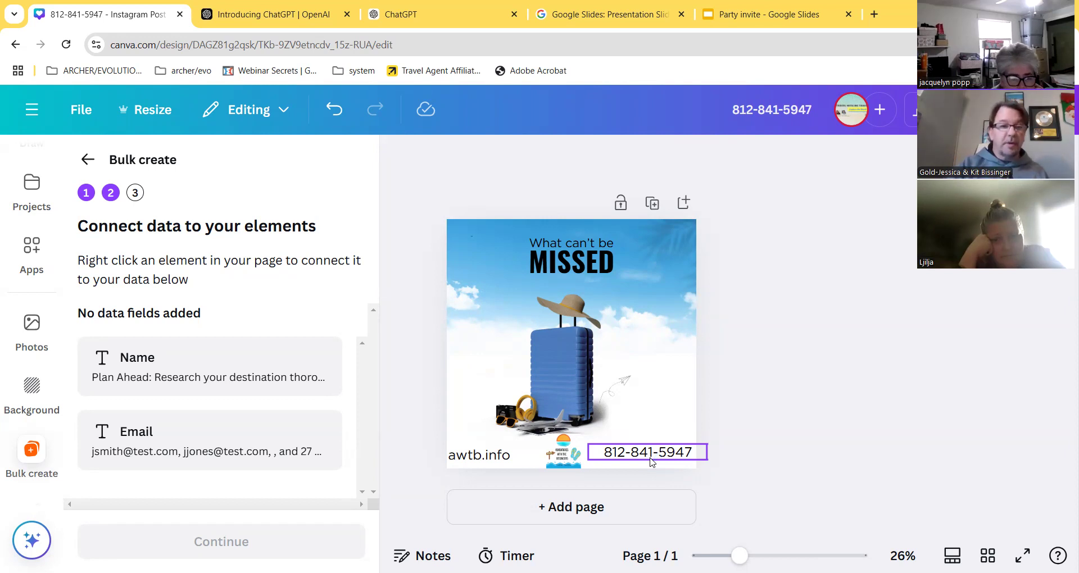
- Connect the MISSED headline text box to the Name data field and continue
left_click(574, 269)
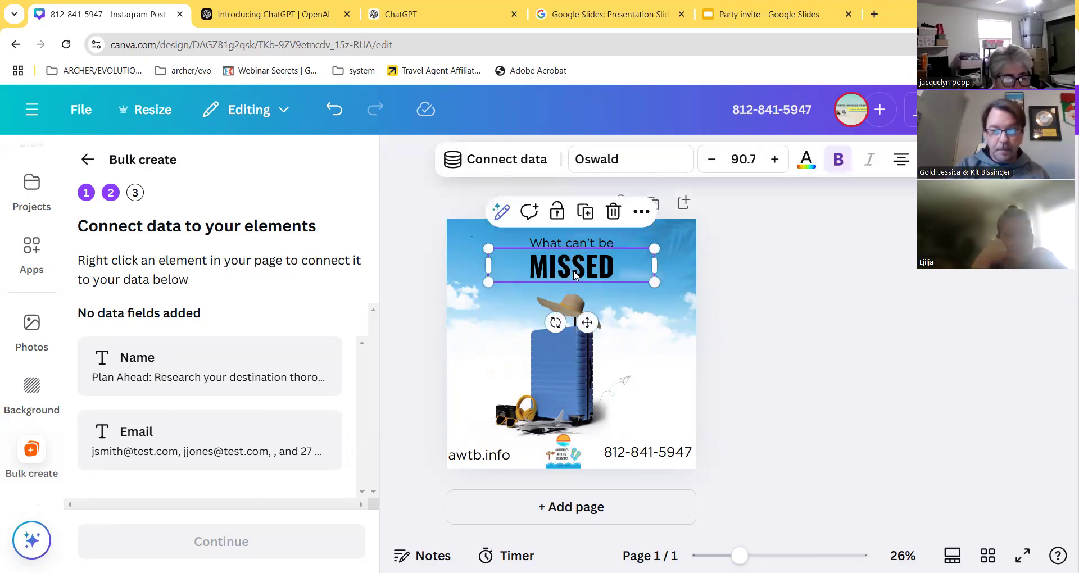
left_click(602, 269)
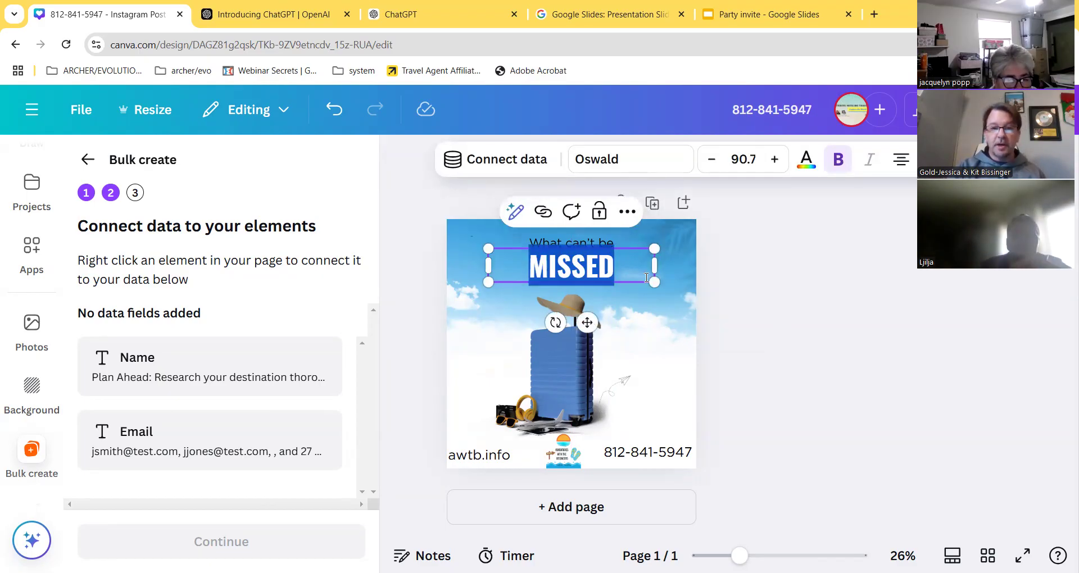
left_click(610, 224)
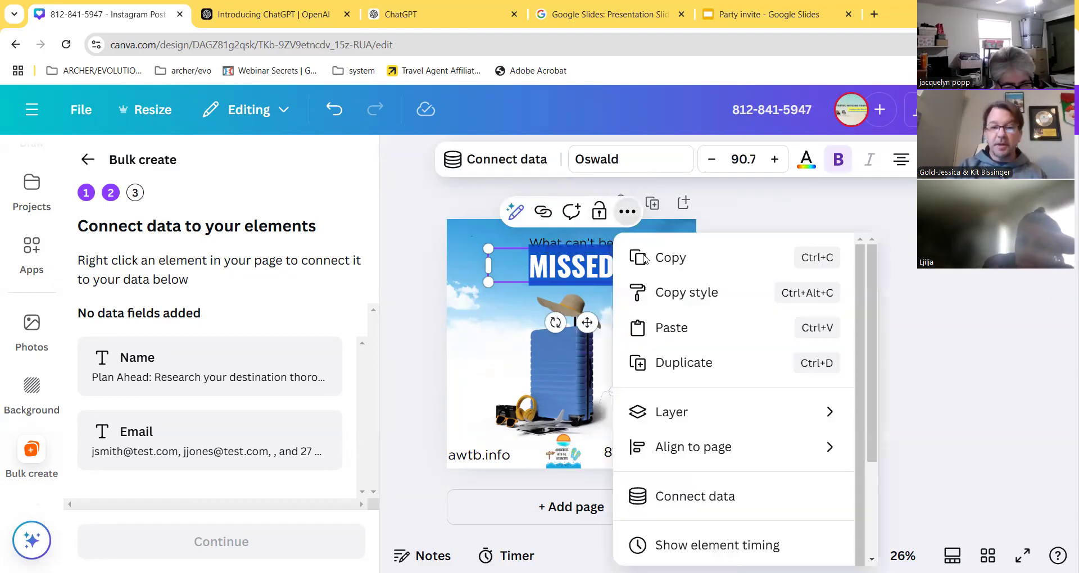
scroll(696, 430, "down", 1)
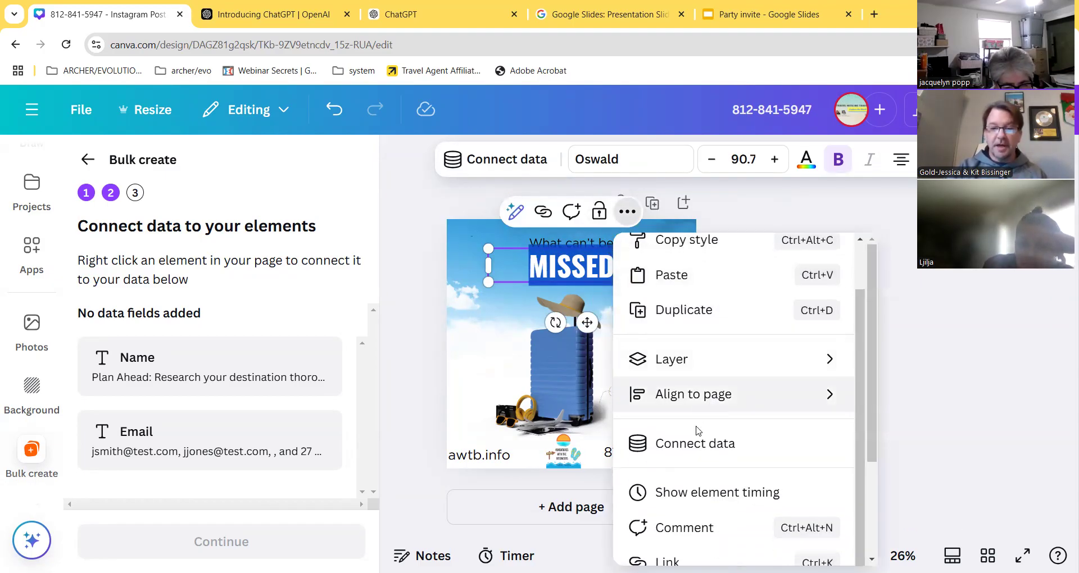
left_click(677, 452)
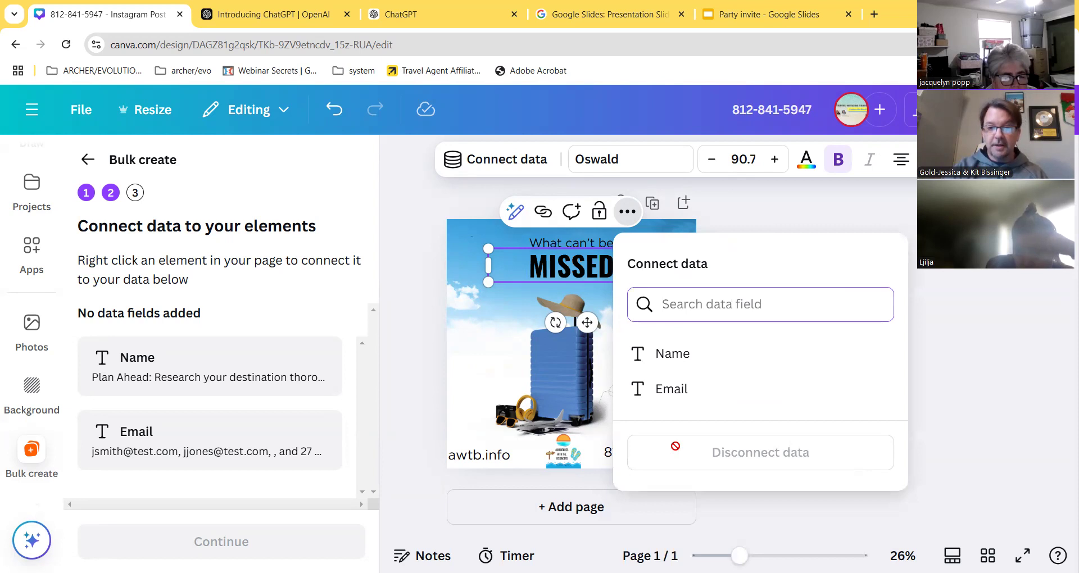
left_click(672, 354)
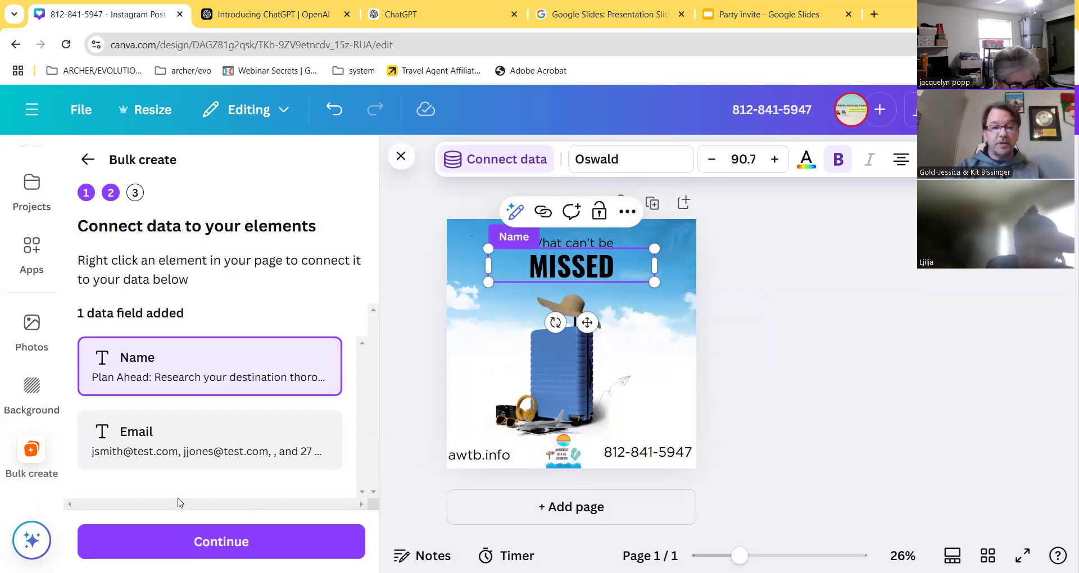
left_click(205, 549)
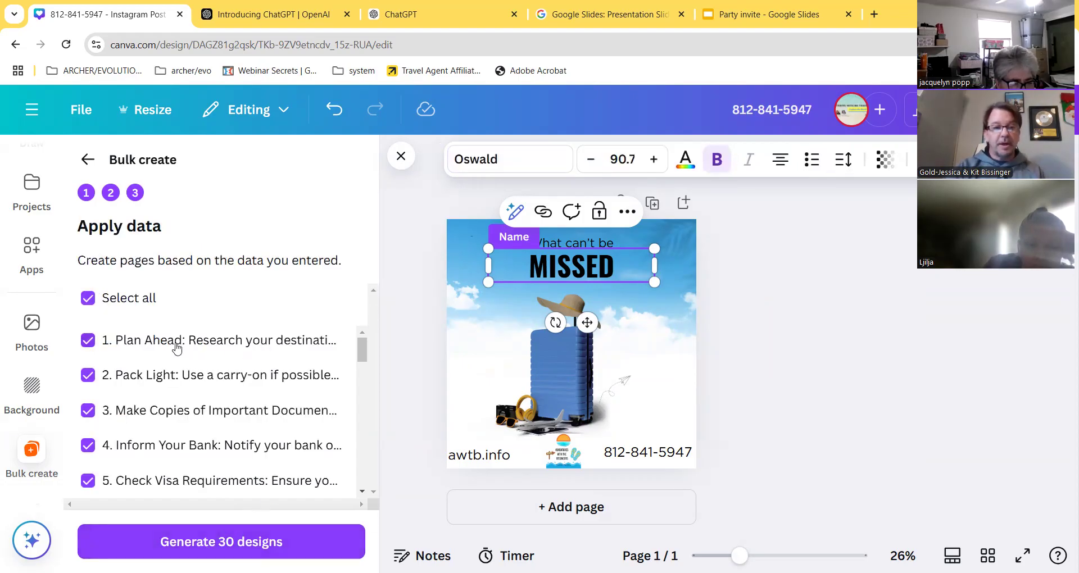
- Review the 30 checked rows and generate 30 designs, starting with the 'Plan Ahead' tip
scroll(135, 393, "down", 6)
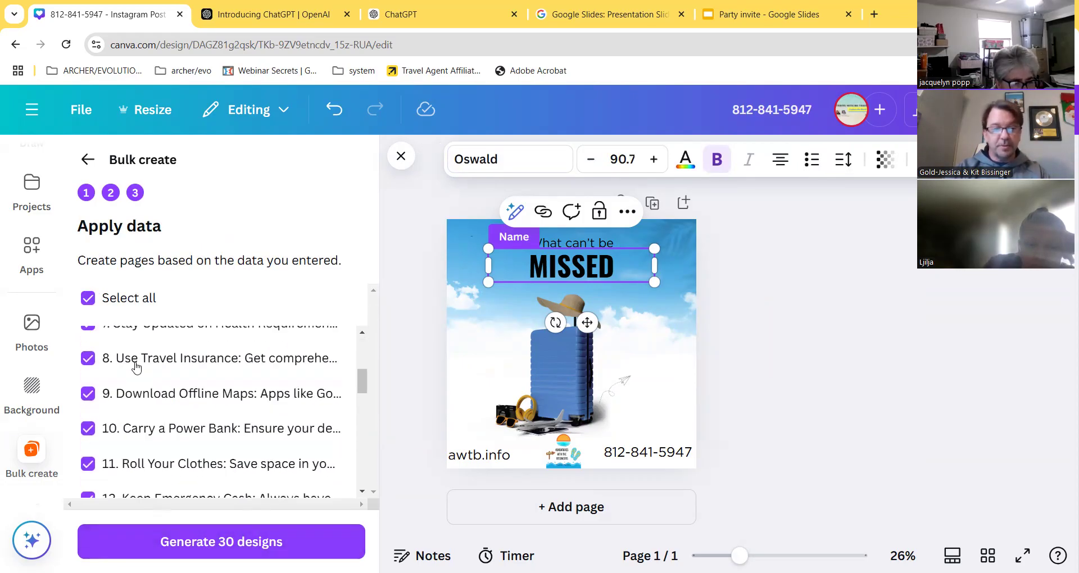
scroll(135, 405, "down", 3)
scroll(137, 414, "up", 8)
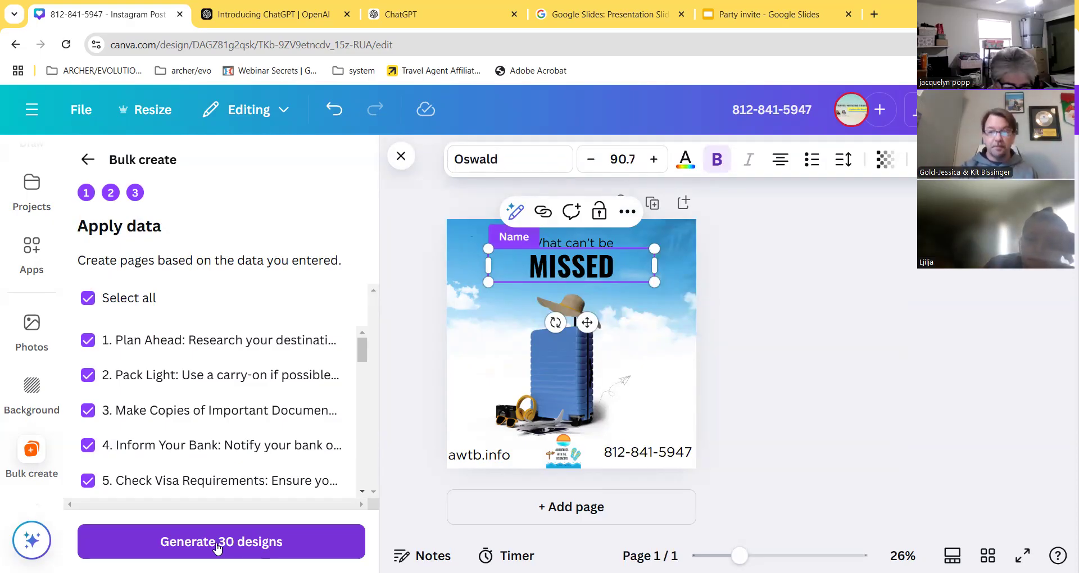
left_click(246, 542)
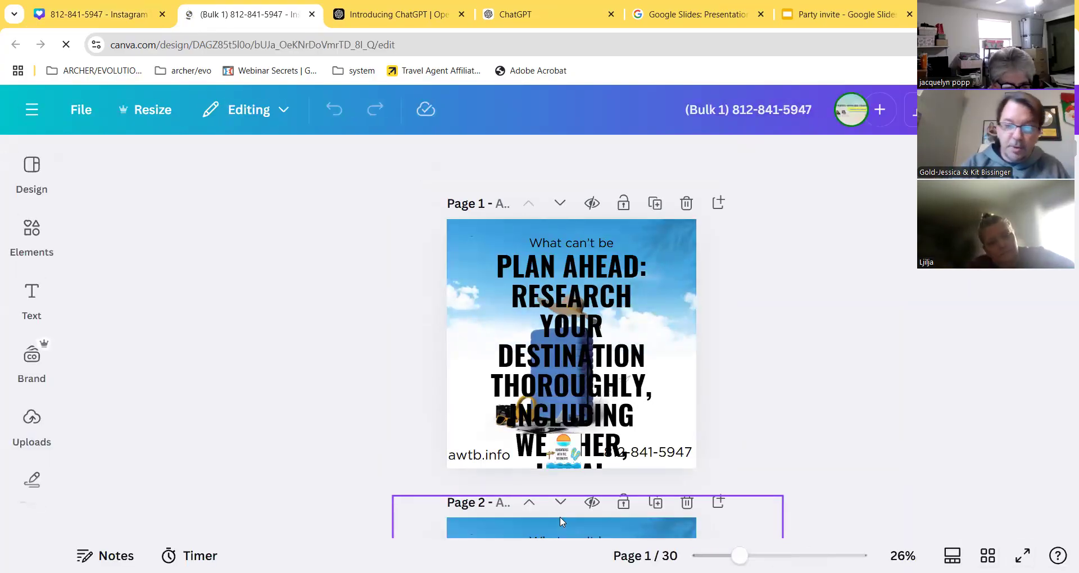
scroll(622, 395, "down", 4)
scroll(622, 395, "down", 8)
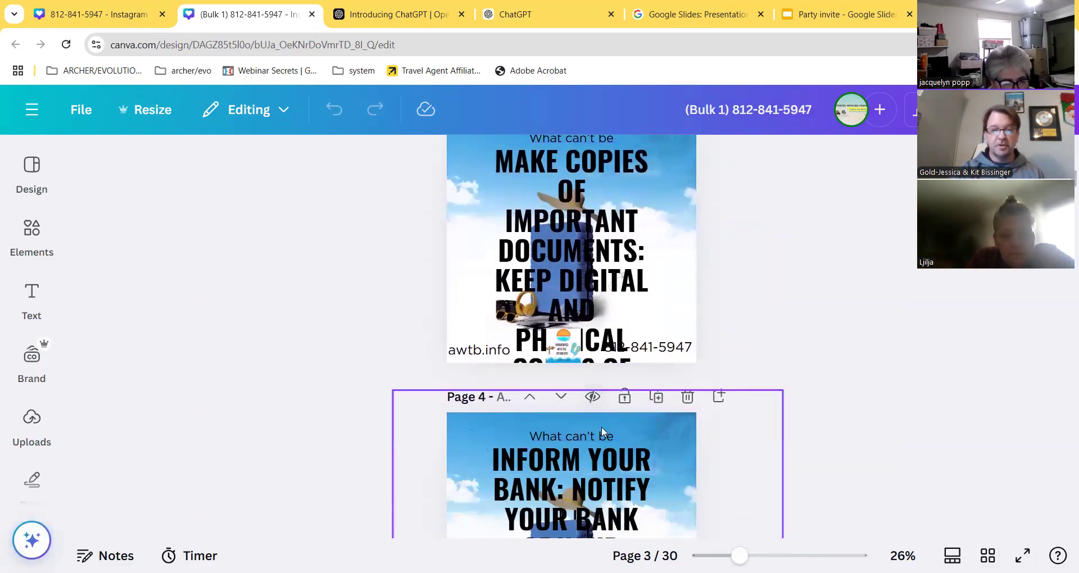
scroll(602, 431, "up", 12)
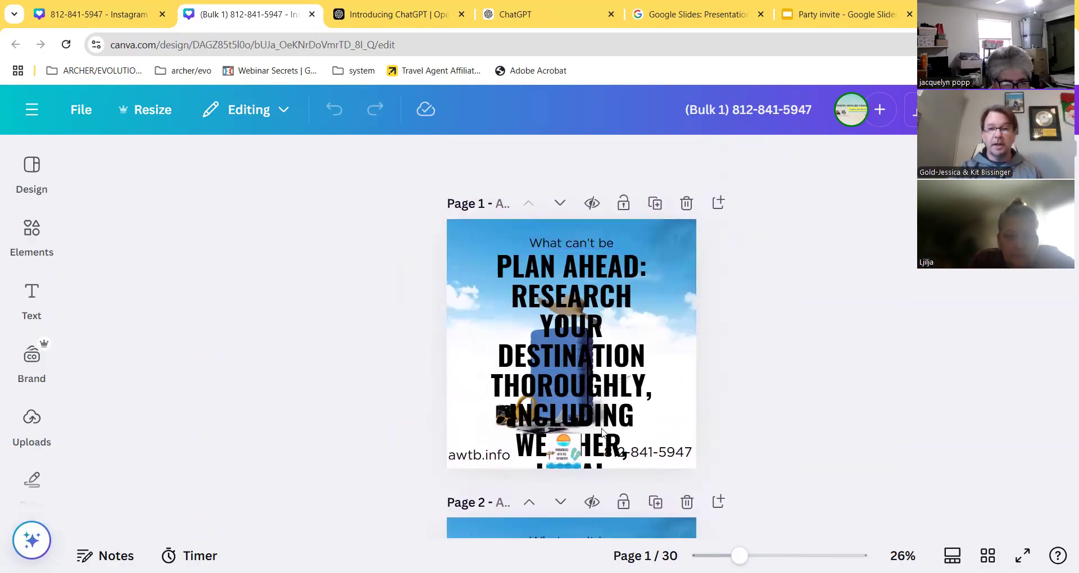
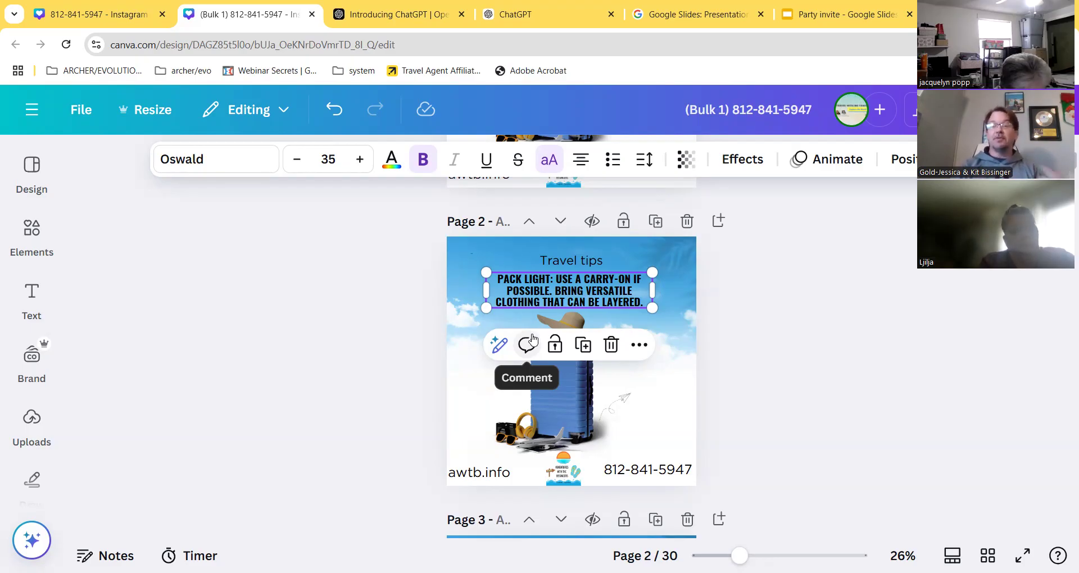
- Shrink the page 3 tip heading to size 35 and widen its box to the page edges
scroll(534, 339, "down", 5)
left_click(538, 339)
left_click(329, 159)
type("35")
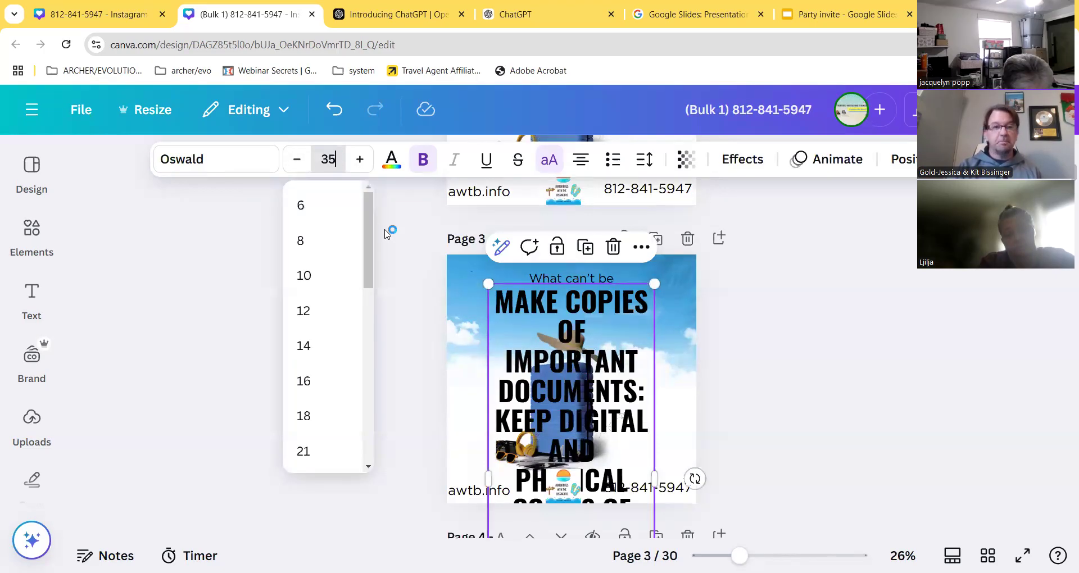
key("Return")
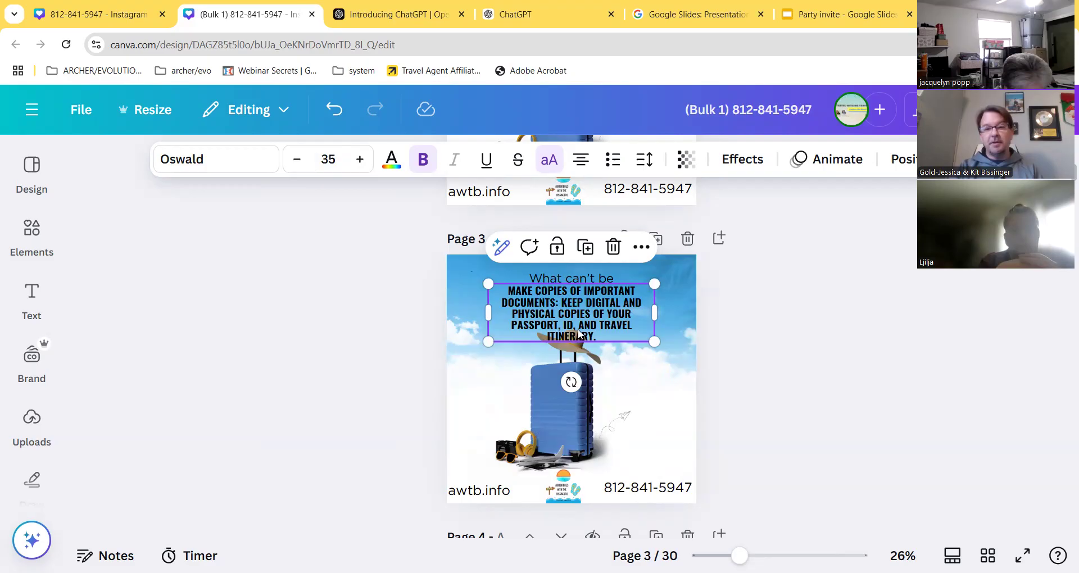
scroll(605, 329, "up", 3)
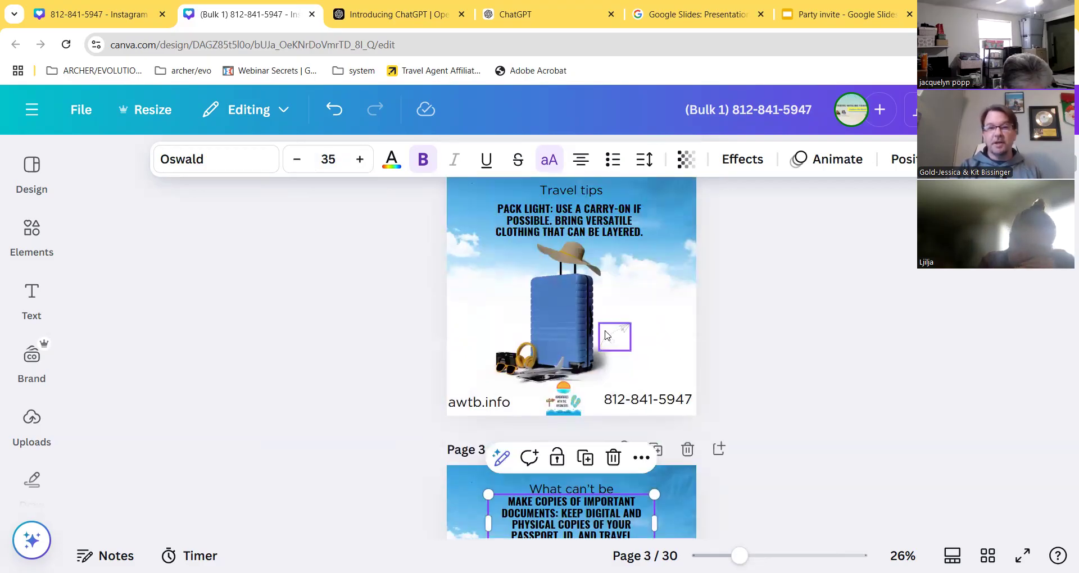
scroll(593, 332, "down", 2)
double_click(590, 378)
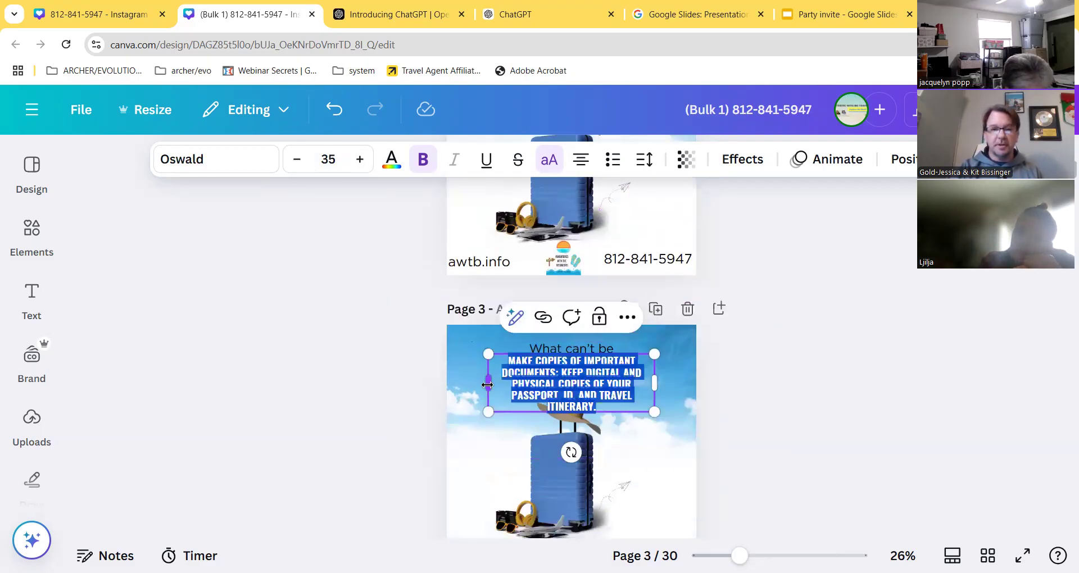
left_click_drag(483, 381, 459, 379)
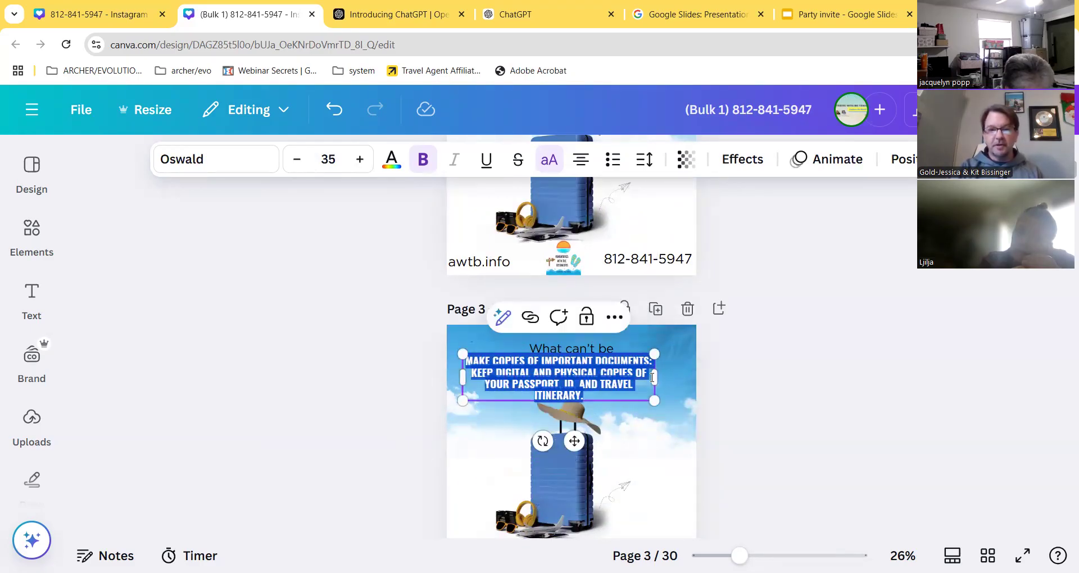
left_click_drag(657, 381, 673, 383)
left_click(781, 374)
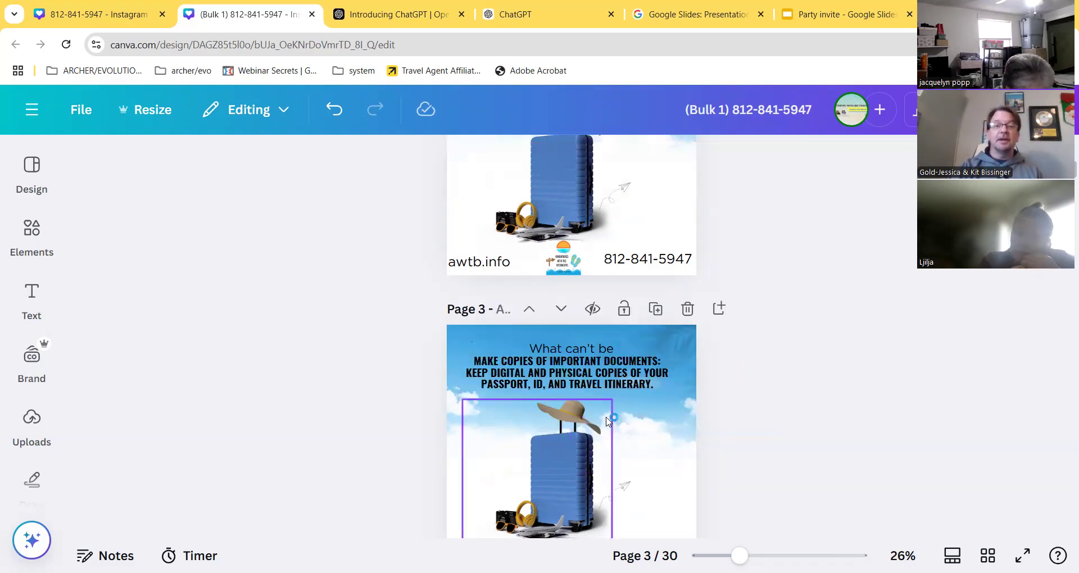
- Set the page 4 'Inform your bank' heading to size 35 and stretch it across the page width
scroll(608, 420, "down", 5)
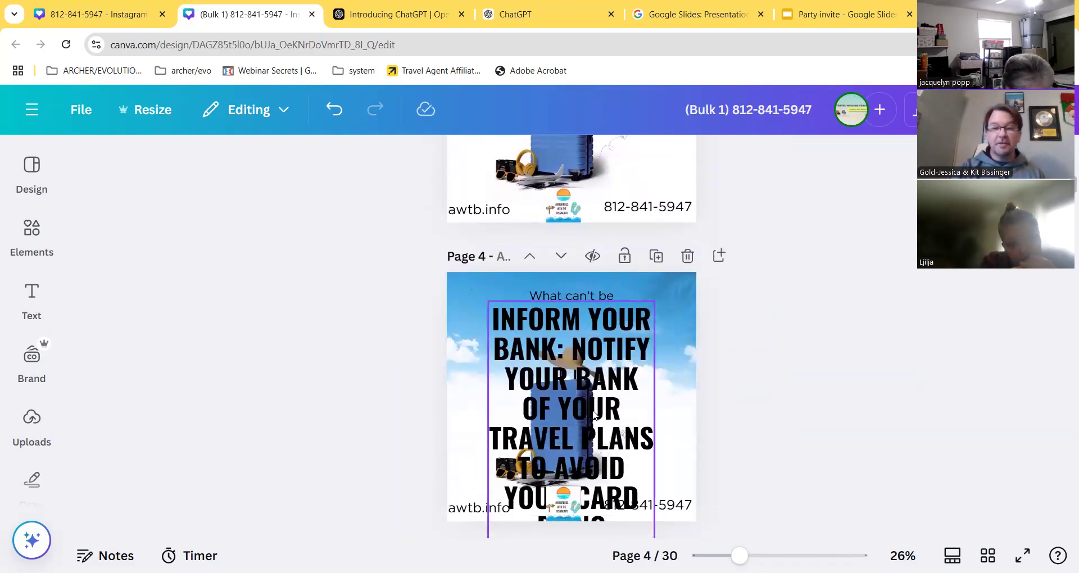
left_click(594, 413)
left_click(329, 159)
type("35")
key("Return")
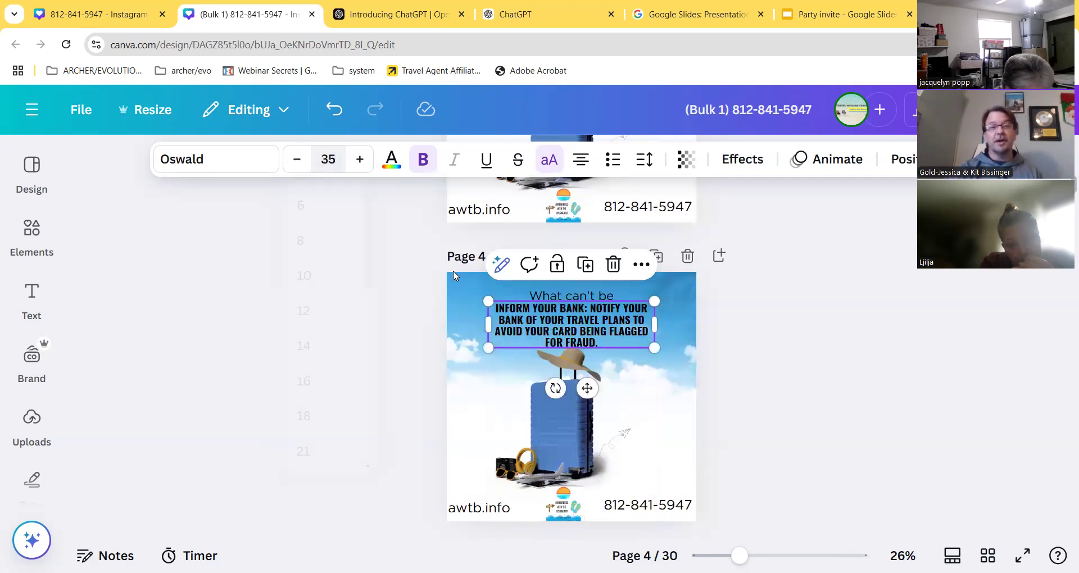
double_click(489, 326)
left_click(490, 326)
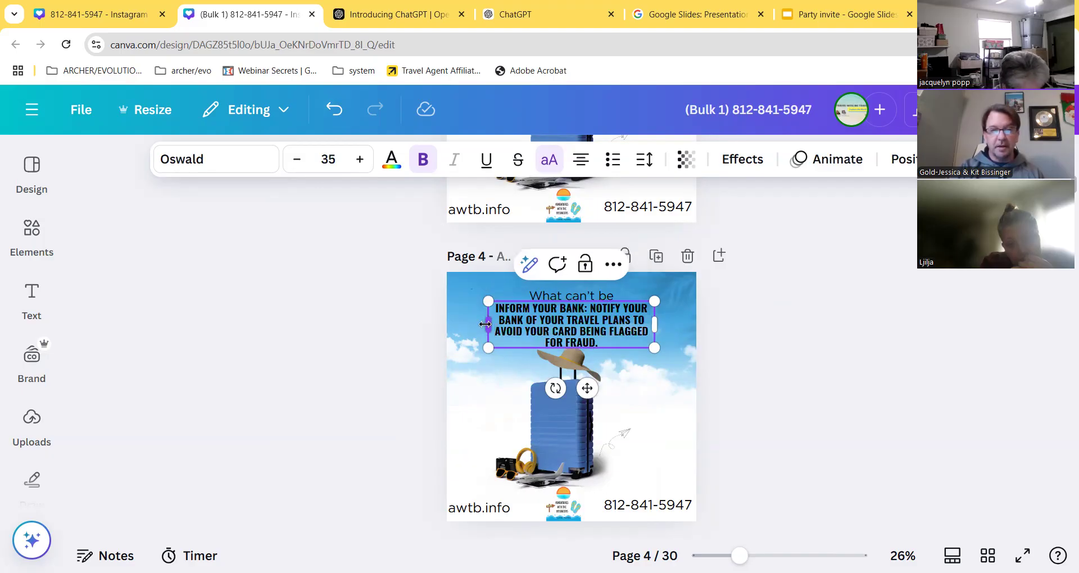
left_click_drag(482, 325, 447, 319)
left_click_drag(656, 320, 691, 325)
left_click(590, 296)
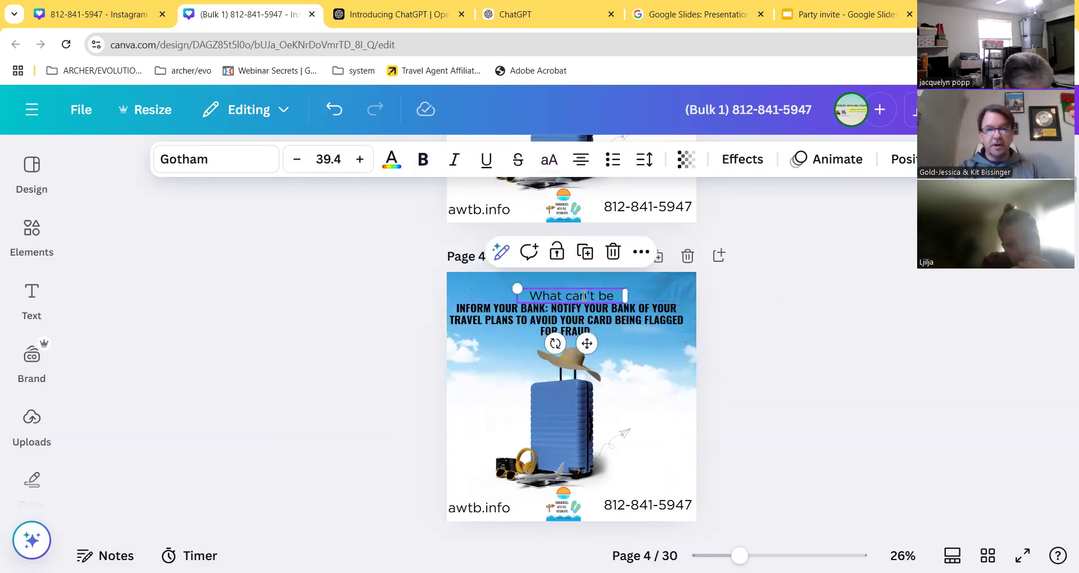
- Replace the page 3 'What can't be' label with 'Travel tips'
left_click(584, 296)
scroll(584, 295, "up", 5)
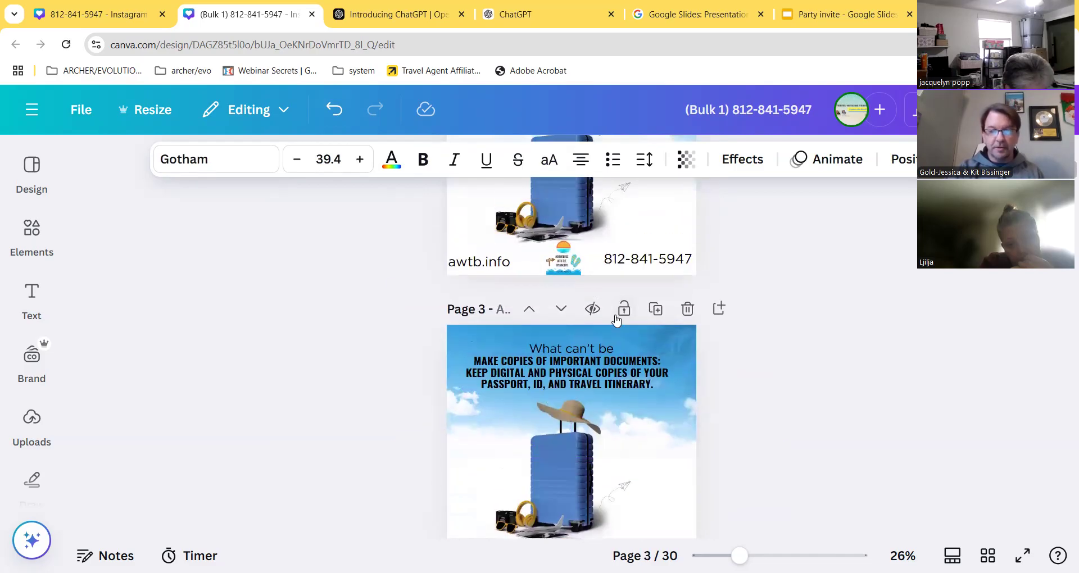
double_click(572, 346)
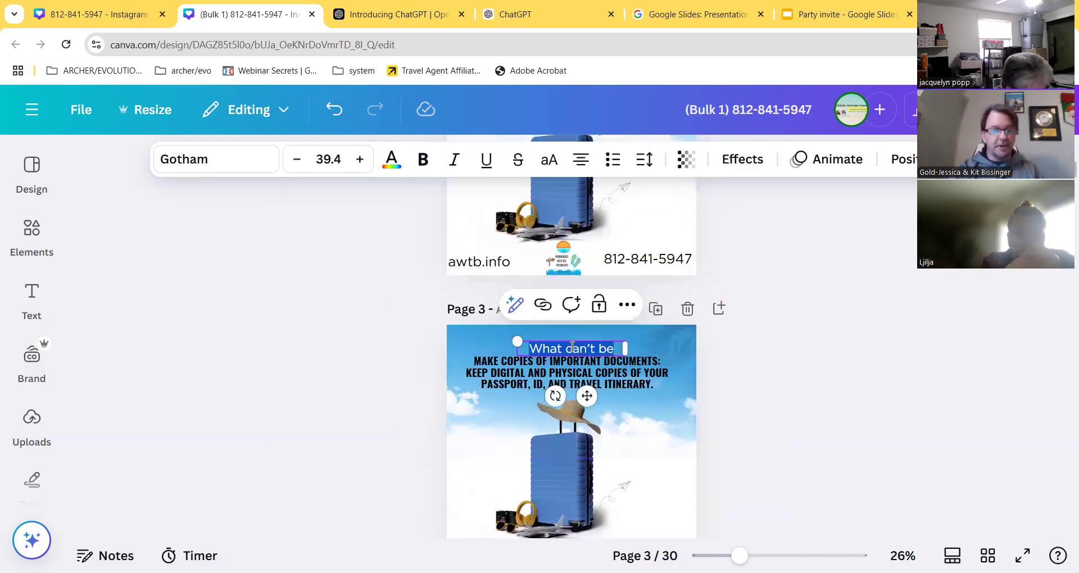
type("Travel tips")
- Shrink the page 5 visa tip heading to font size 35
scroll(575, 350, "up", 3)
scroll(583, 355, "down", 5)
scroll(583, 355, "down", 5)
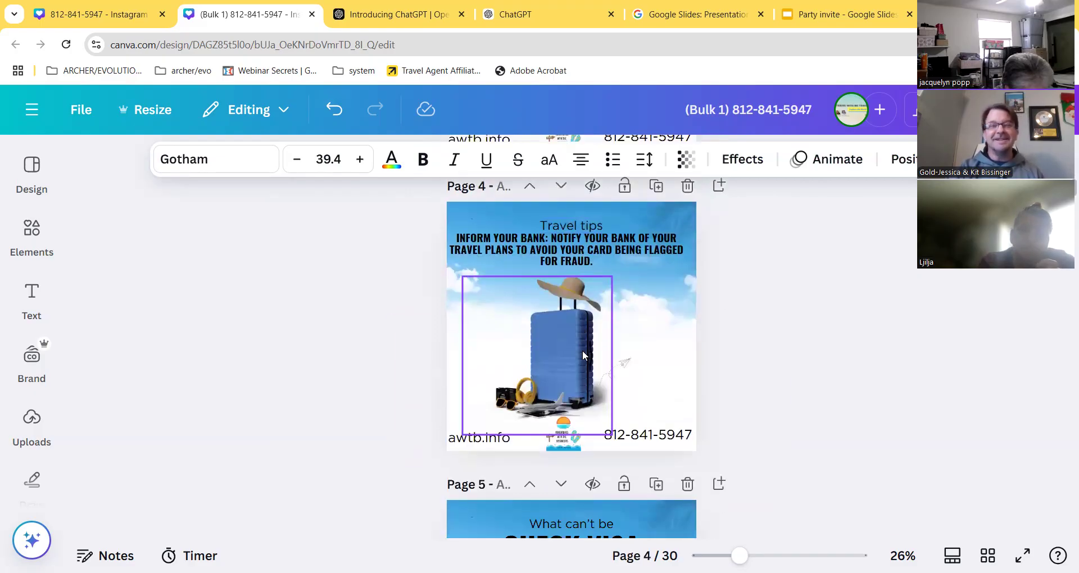
scroll(581, 354, "down", 1)
left_click(586, 245)
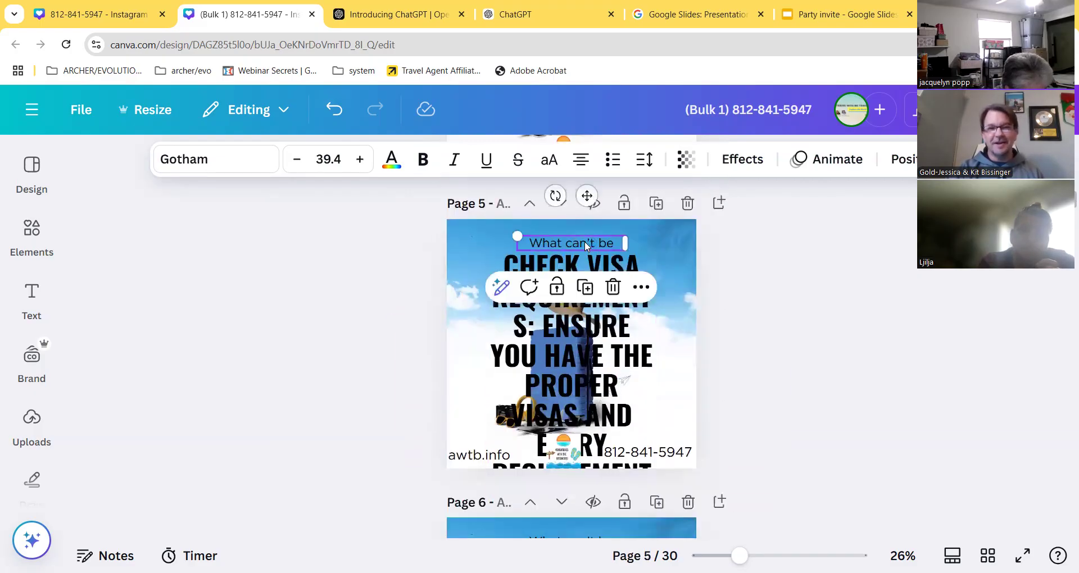
left_click(576, 353)
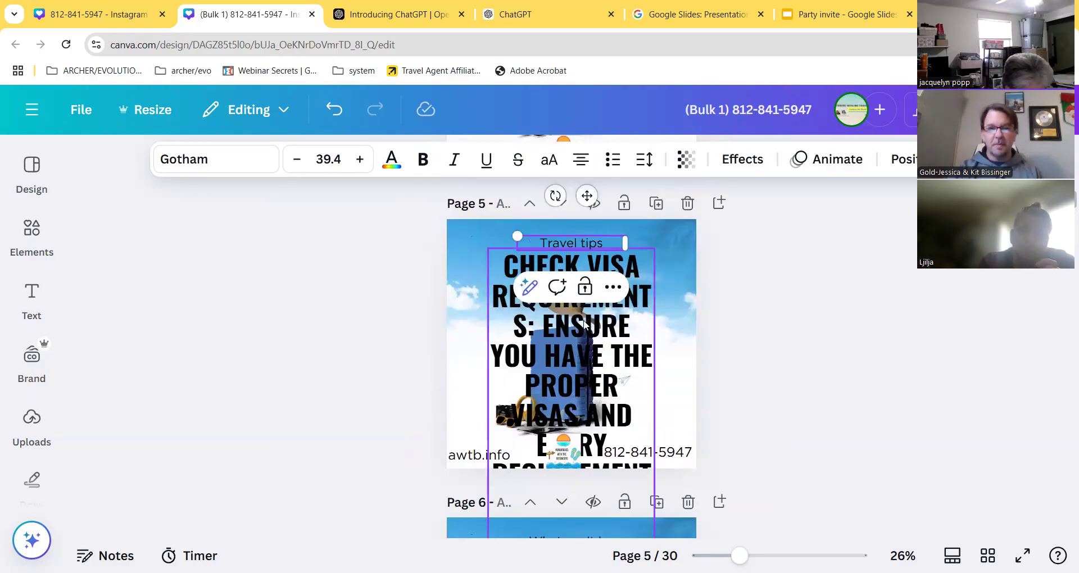
left_click(328, 160)
type("35")
key("Return")
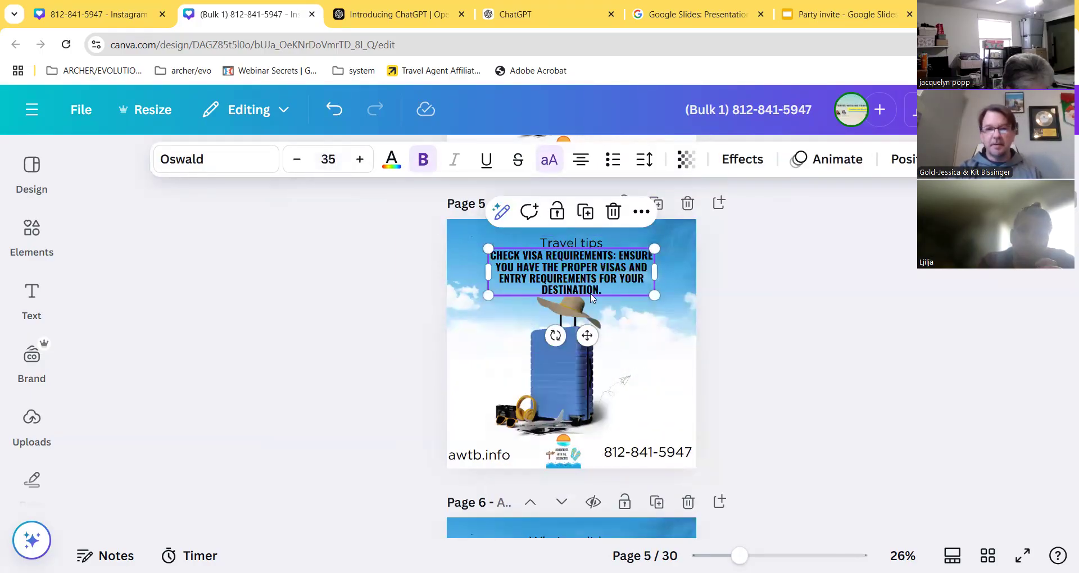
- On page 6, relabel 'What can't be' as 'Travel tips' and set the 'Learn basic phrases' heading to 35
scroll(551, 349, "down", 4)
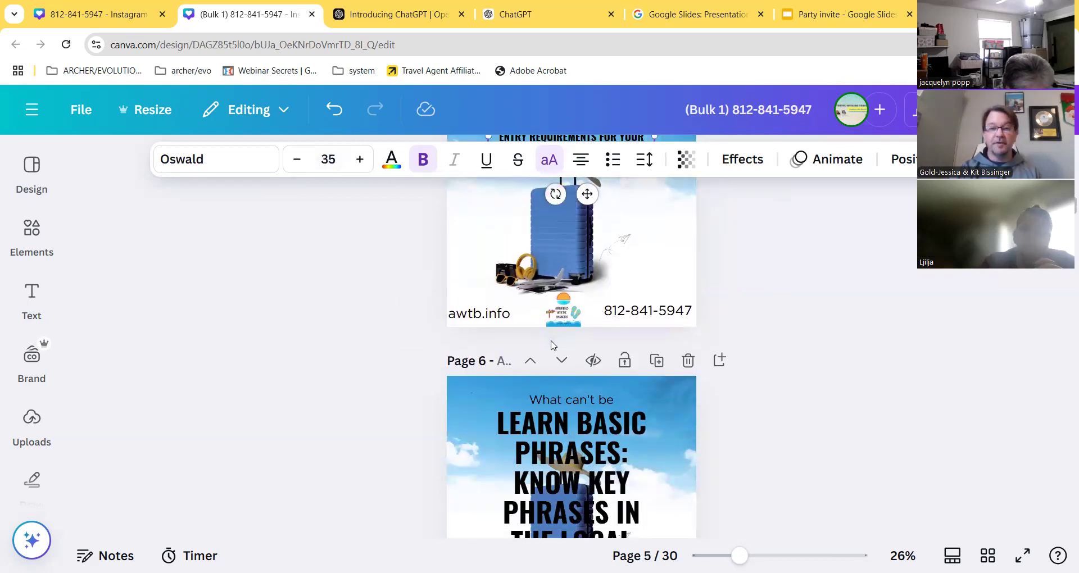
double_click(575, 331)
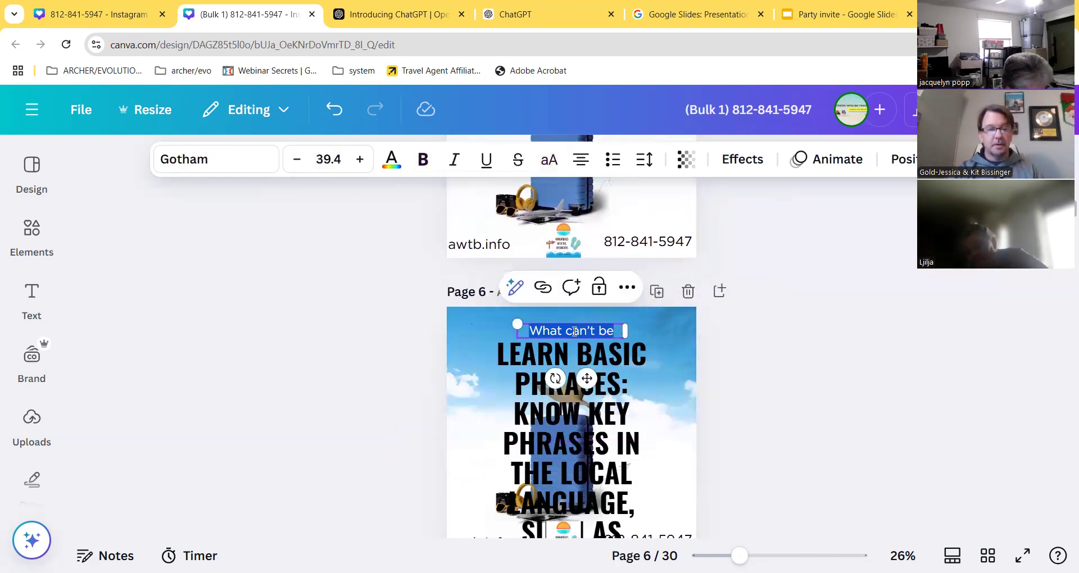
type("Travel tips")
left_click(570, 381)
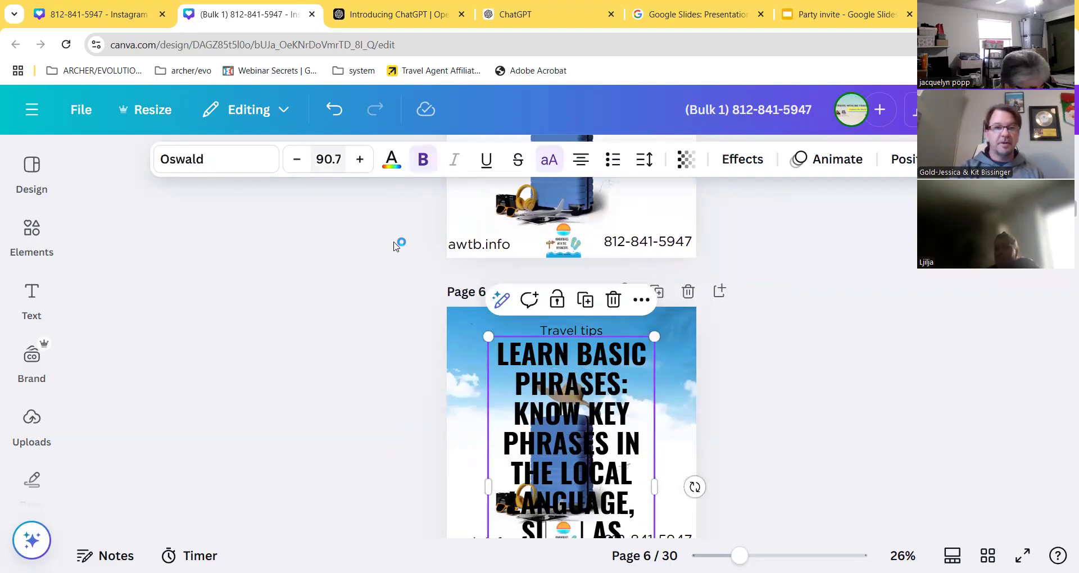
left_click(328, 160)
type("35")
key("Return")
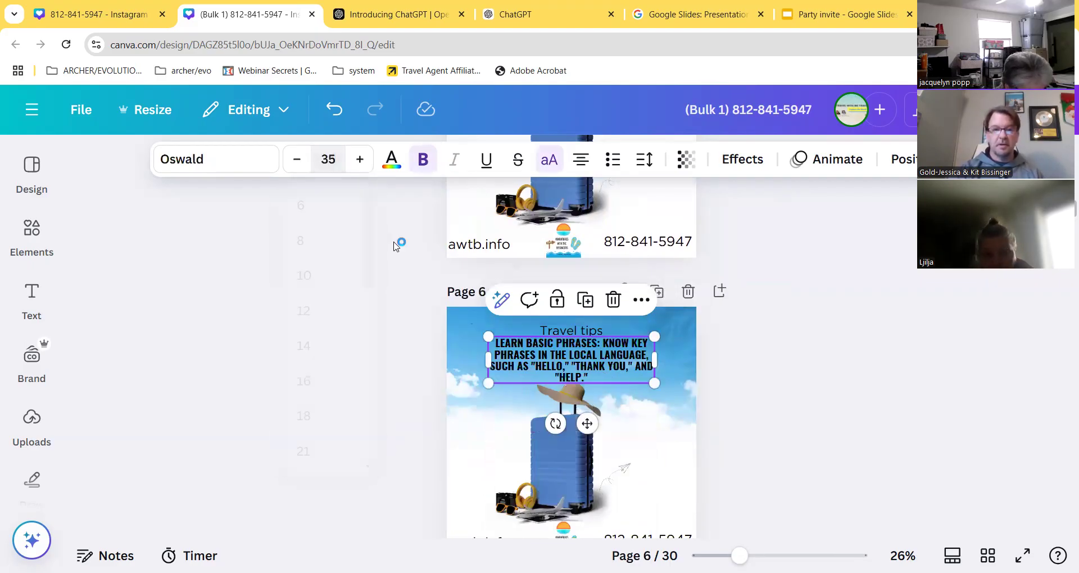
scroll(525, 398, "down", 5)
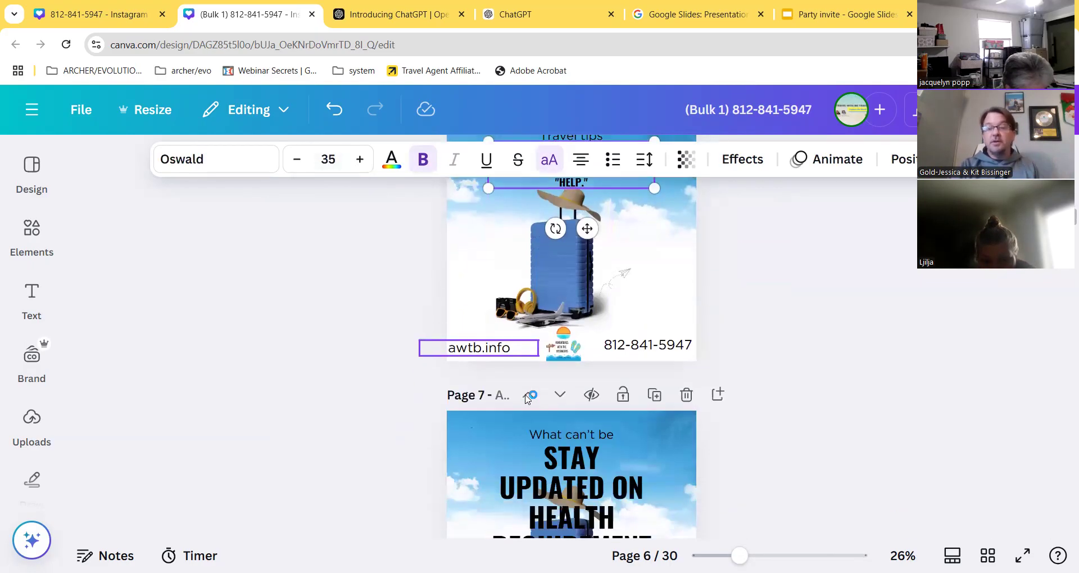
scroll(535, 388, "down", 2)
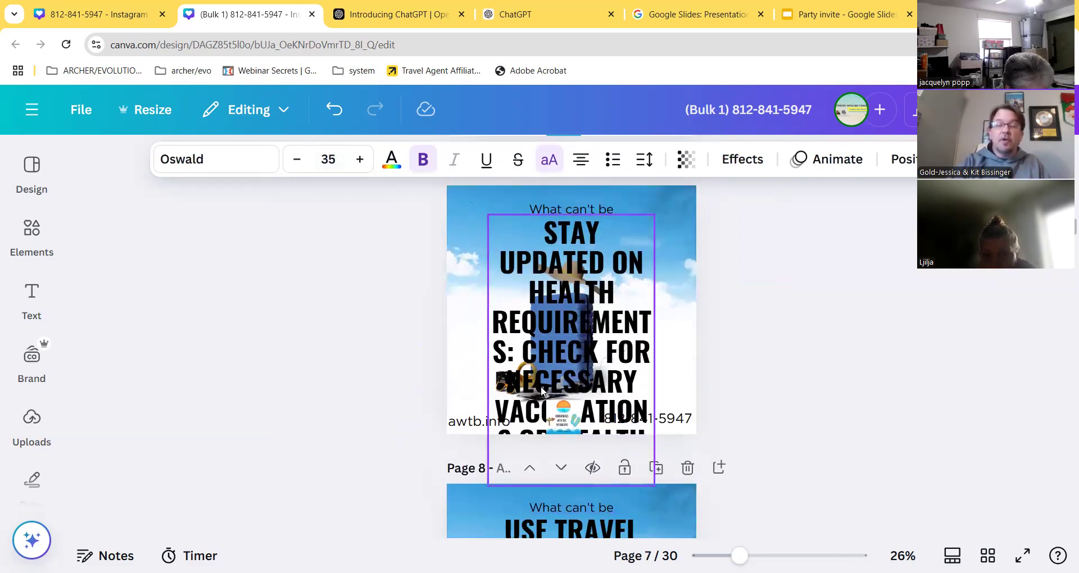
scroll(540, 386, "up", 5)
scroll(544, 388, "up", 12)
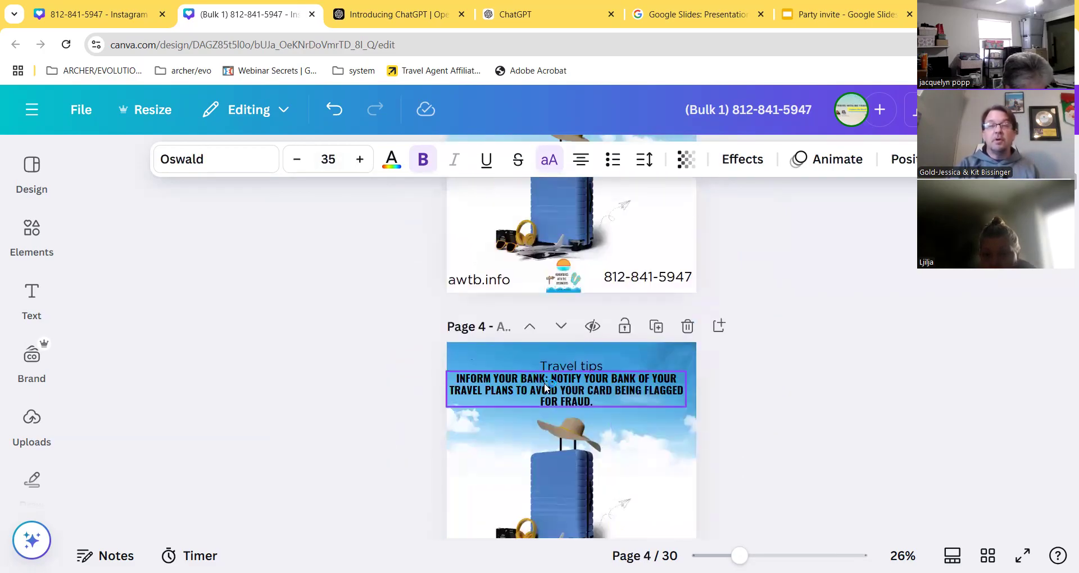
scroll(547, 383, "up", 10)
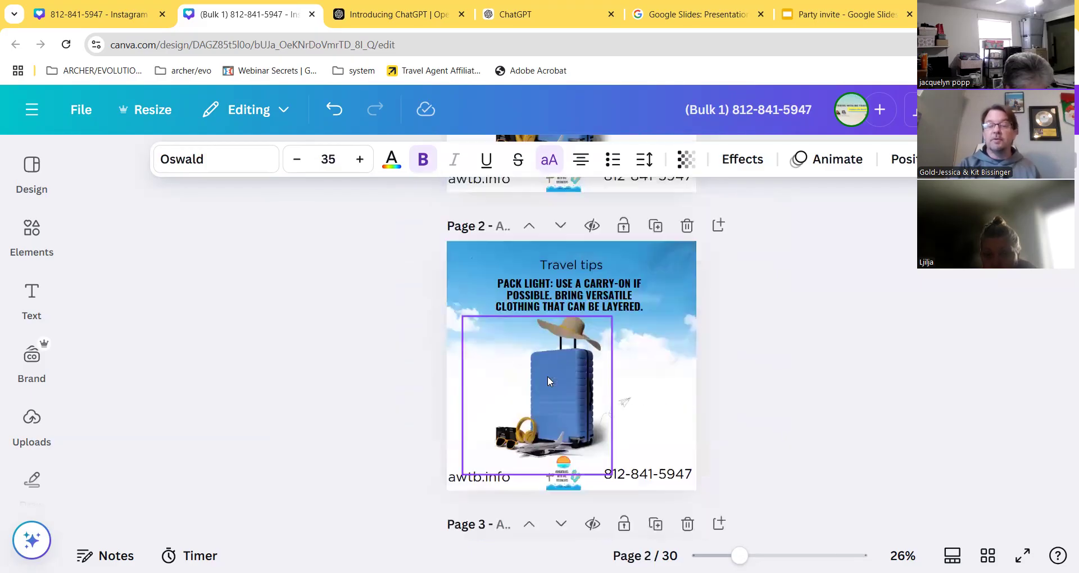
scroll(548, 380, "up", 4)
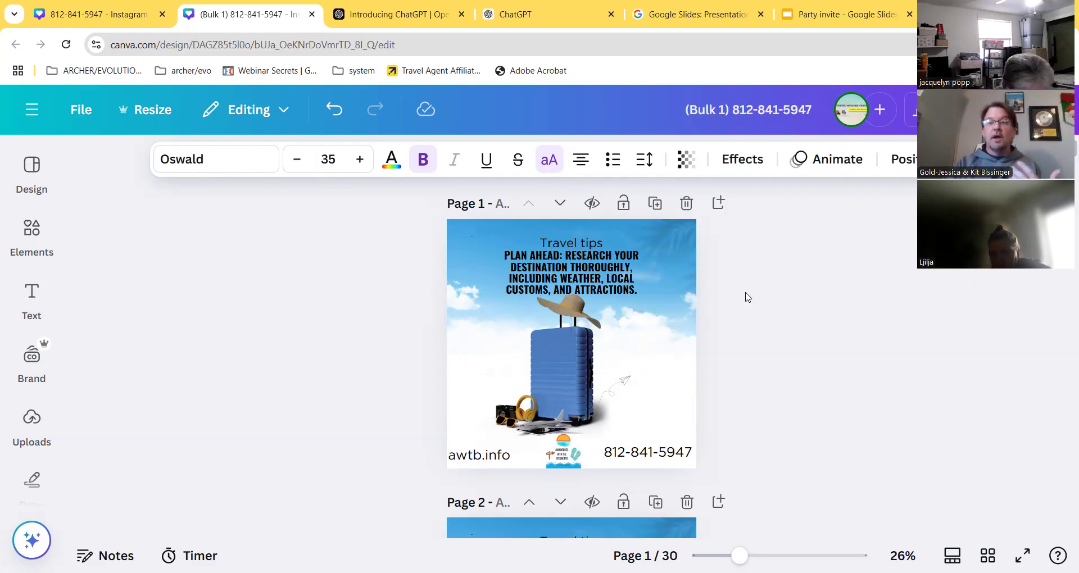
left_click(797, 285)
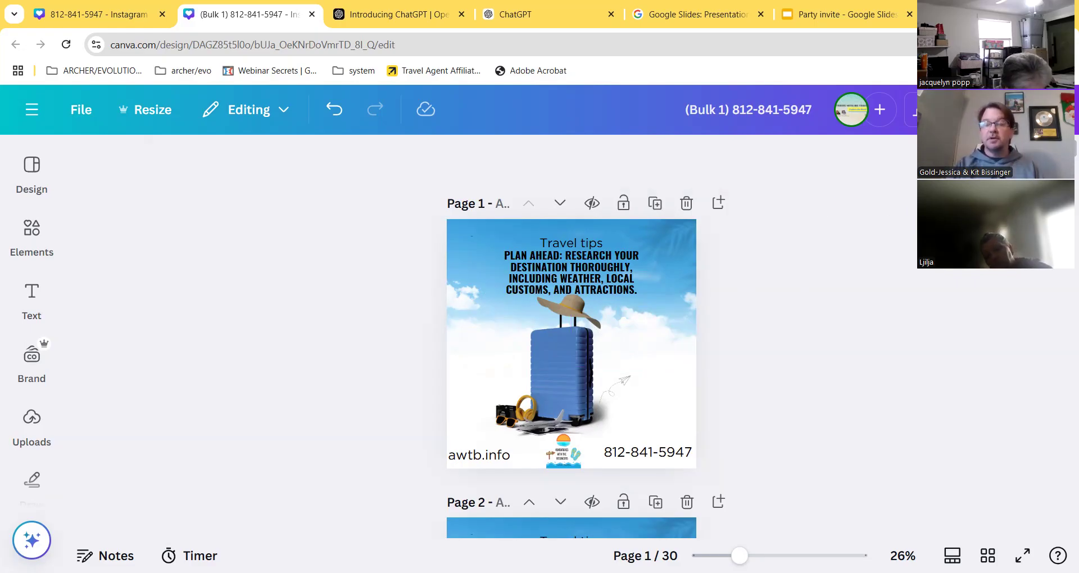
- Download all 30 pages as PNG images, then switch to the Introducing ChatGPT page
left_click(1018, 109)
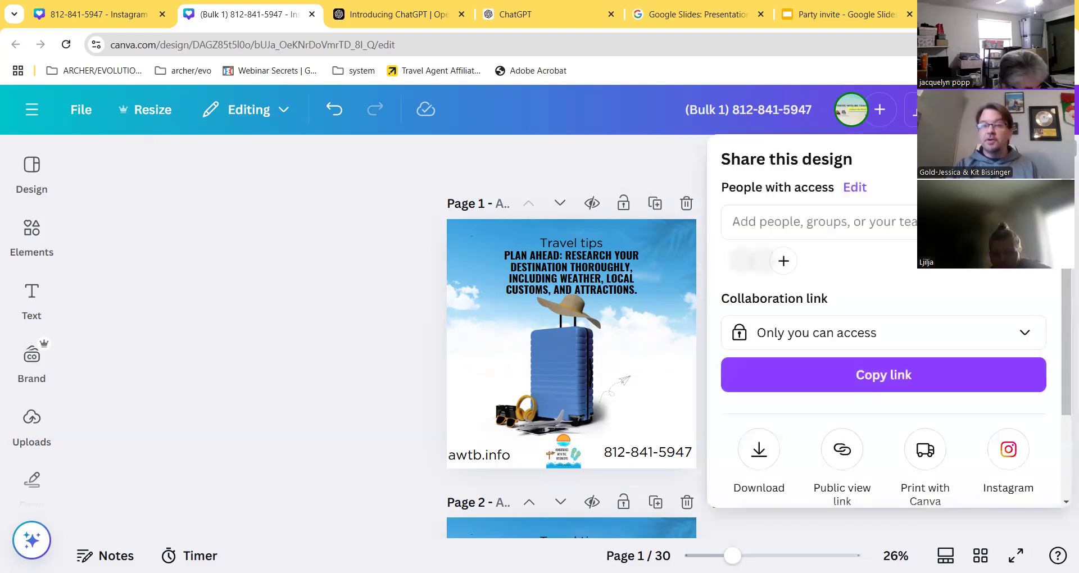
scroll(848, 246, "down", 2)
left_click(760, 337)
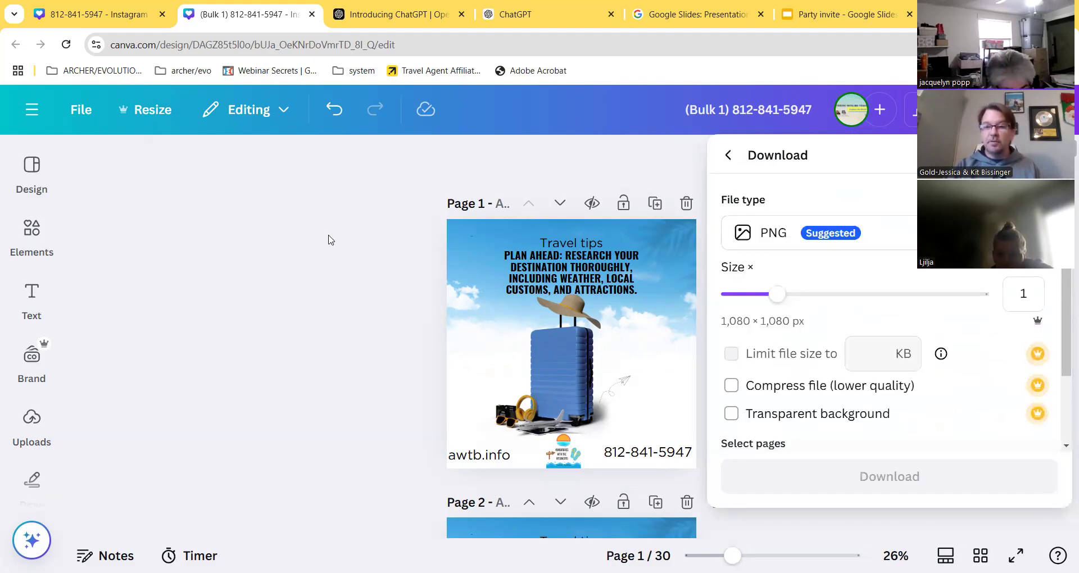
scroll(888, 338, "down", 3)
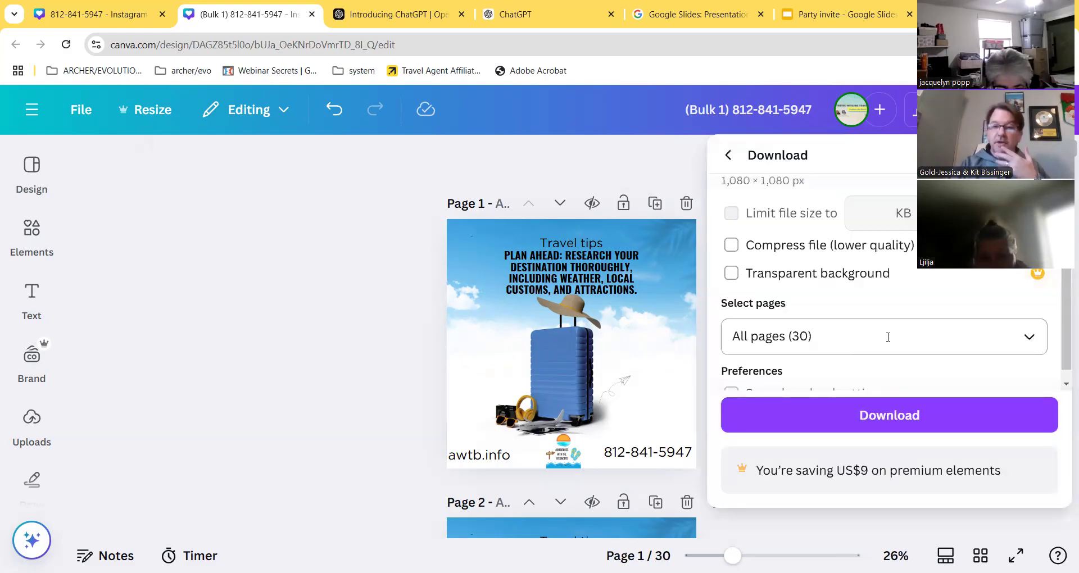
left_click(1028, 337)
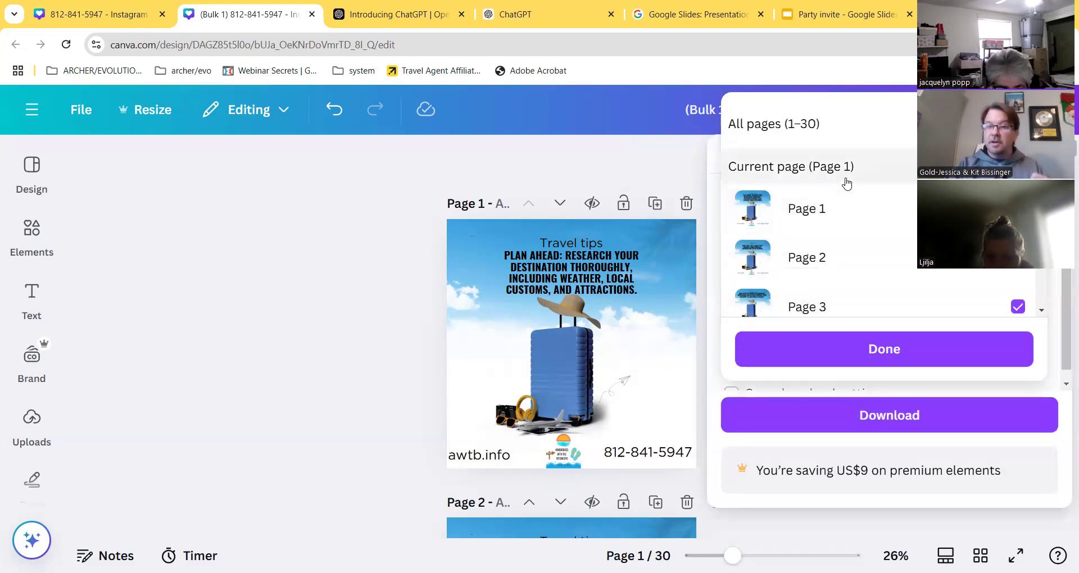
scroll(828, 242, "down", 3)
scroll(830, 251, "down", 1)
scroll(831, 247, "up", 5)
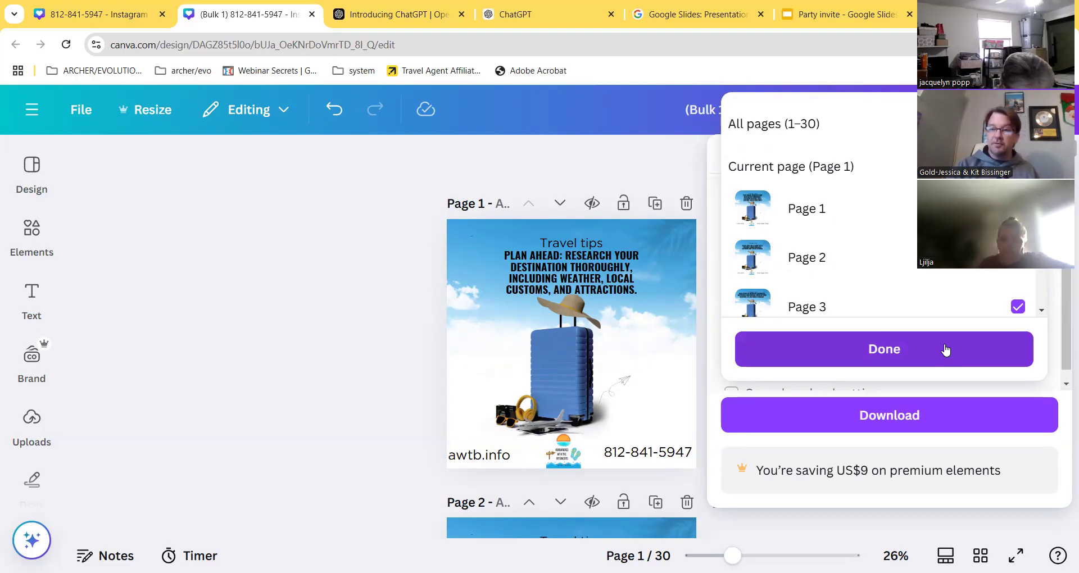
left_click(916, 363)
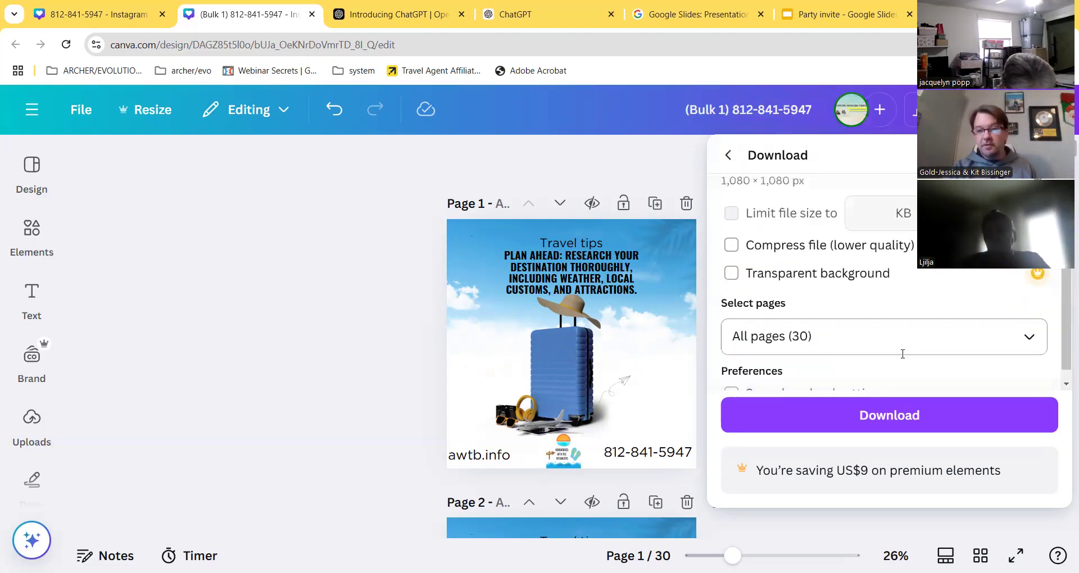
left_click(898, 416)
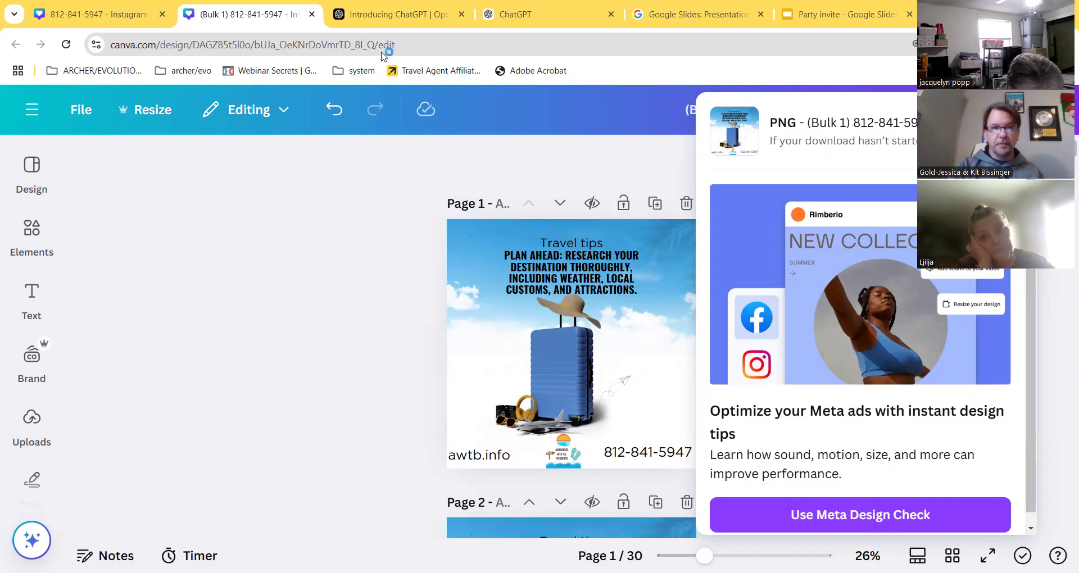
left_click(397, 13)
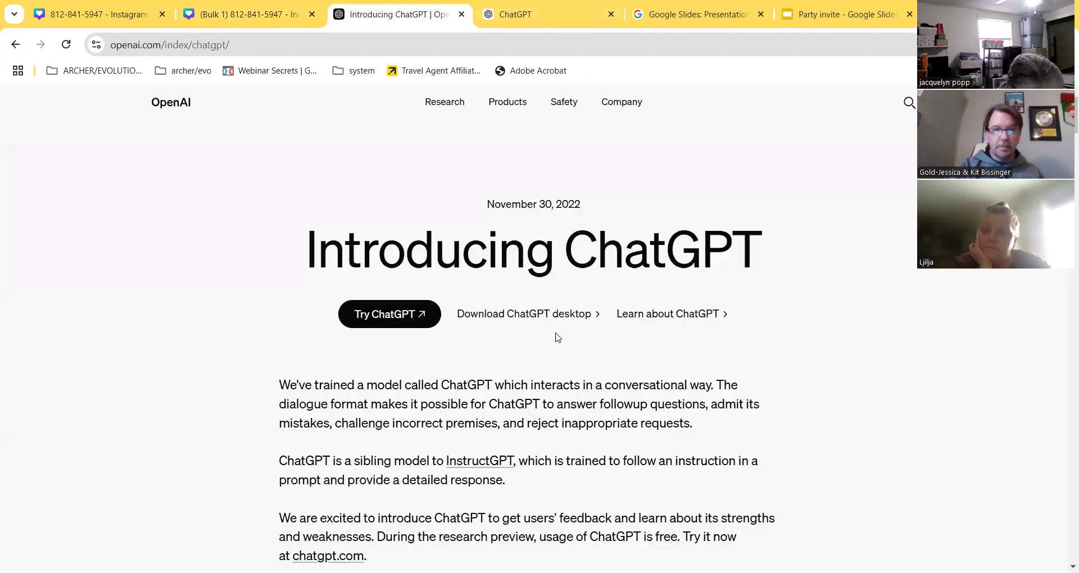
- Ask ChatGPT to 'list 30 great vacation spots for valentines'
left_click(389, 313)
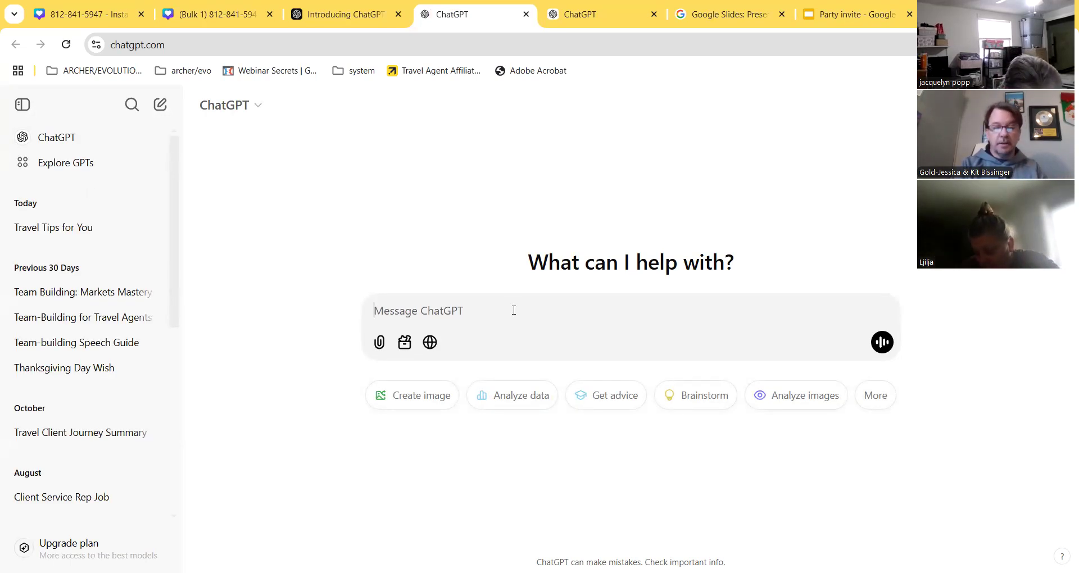
type("list")
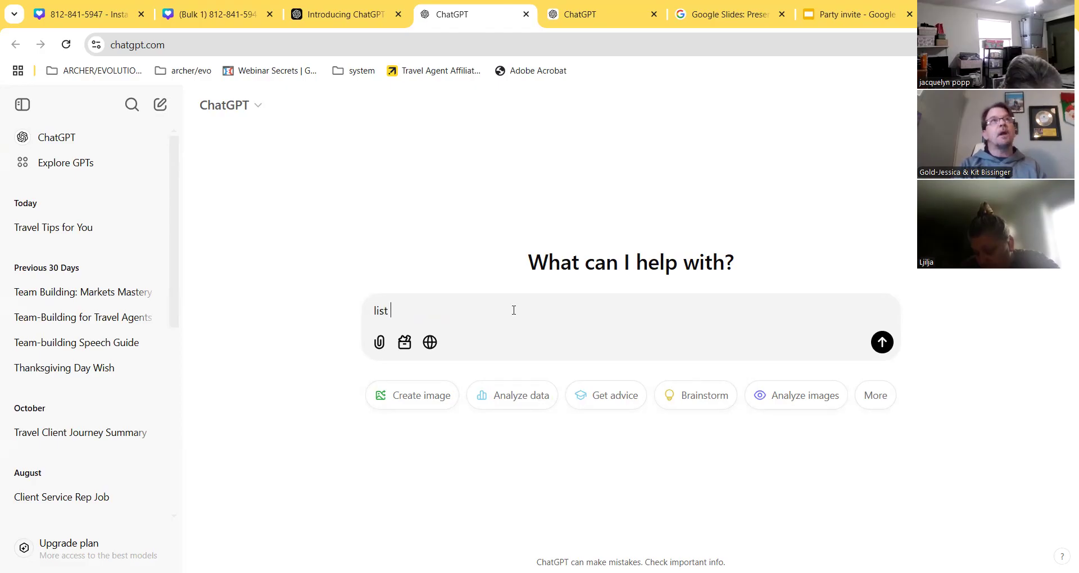
type(" 30 great vacation spots for valetines")
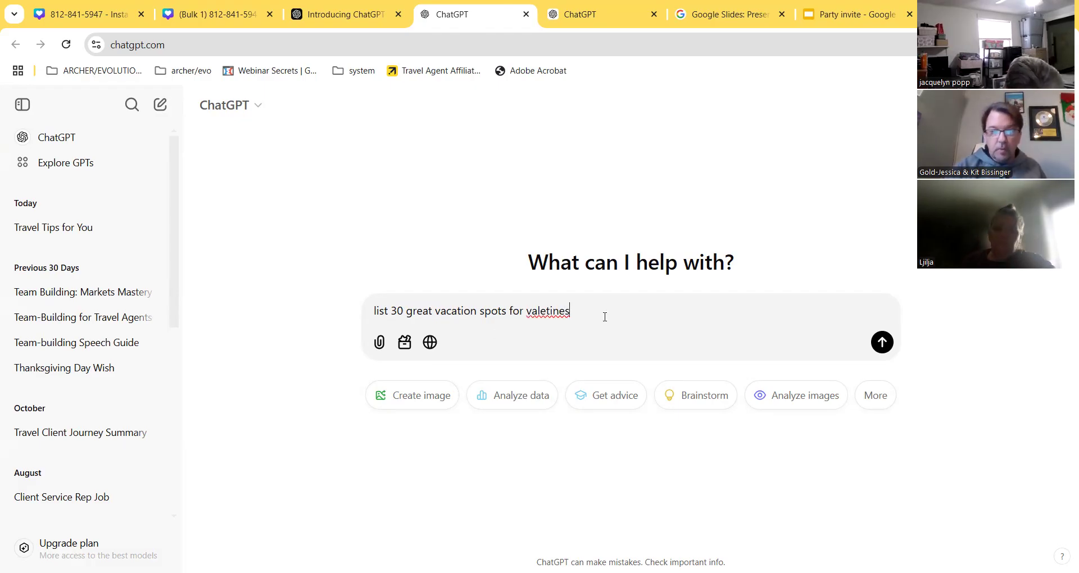
key("Return")
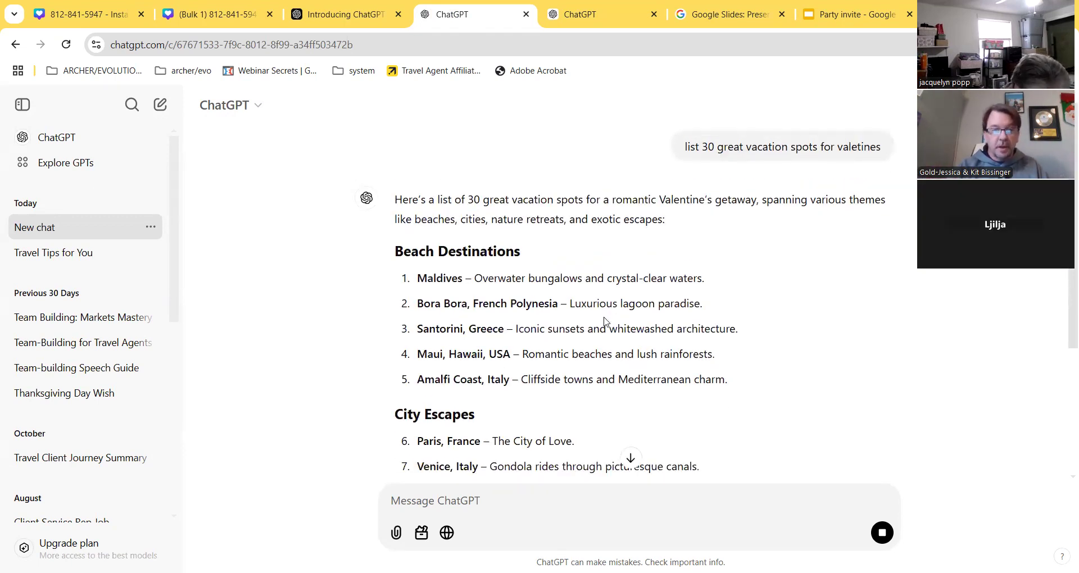
- Select the five Beach Destinations entries in the answer and return to the Canva tab
scroll(496, 312, "down", 2)
scroll(497, 340, "up", 2)
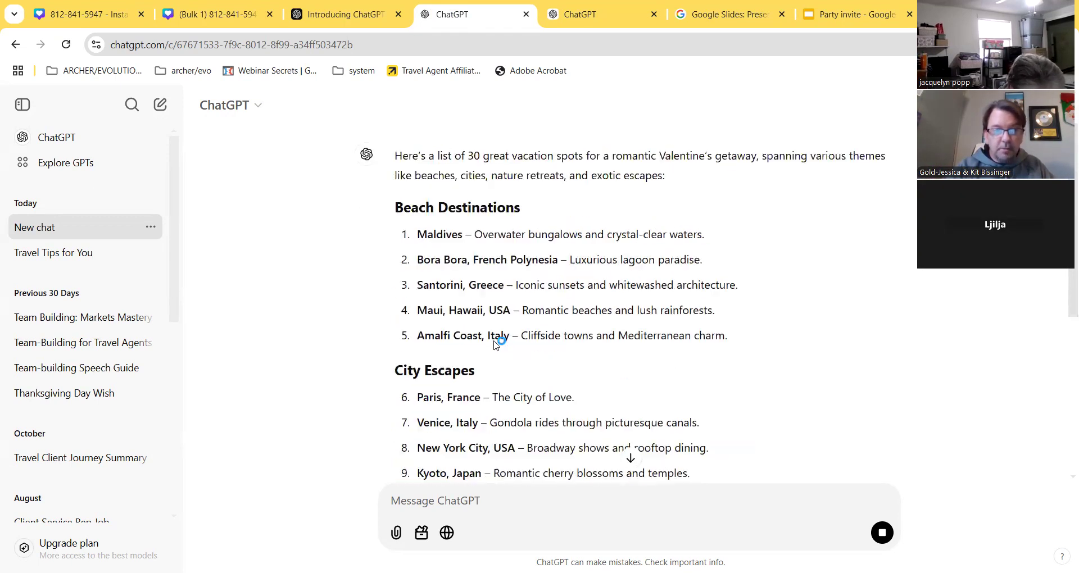
scroll(490, 349, "down", 2)
scroll(489, 352, "down", 2)
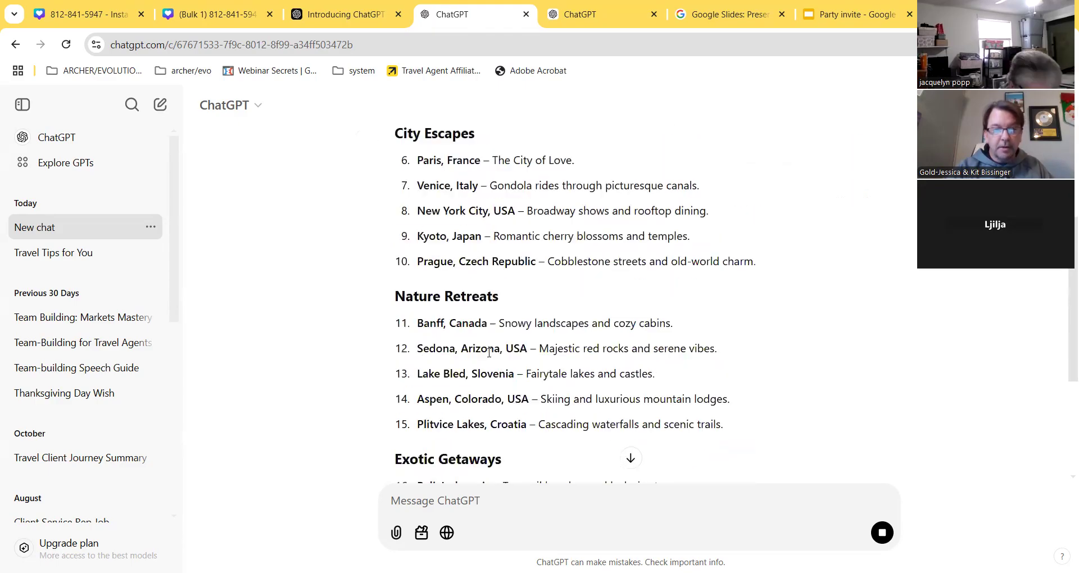
scroll(489, 353, "up", 2)
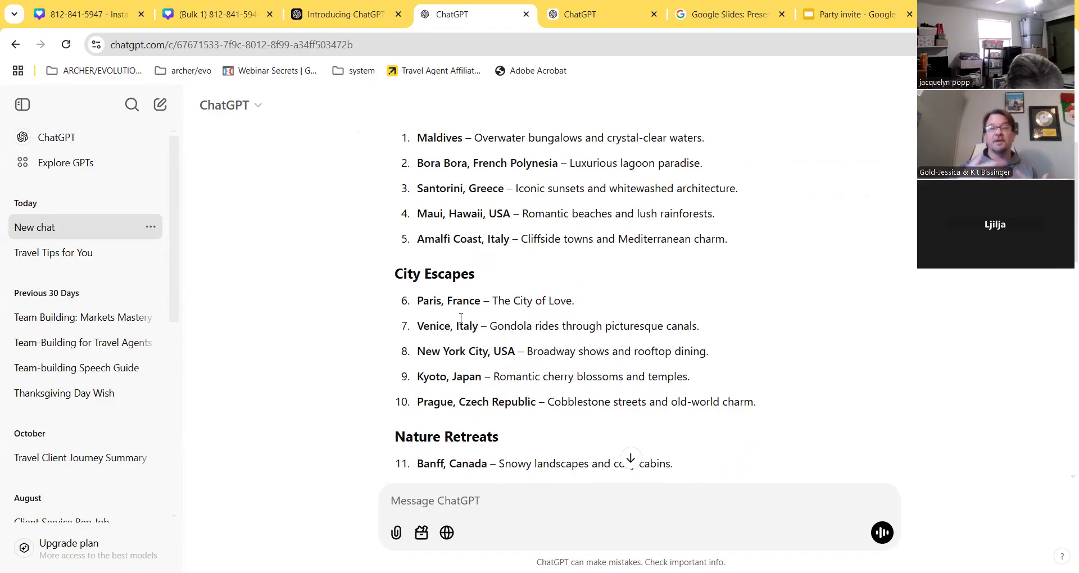
scroll(495, 337, "up", 3)
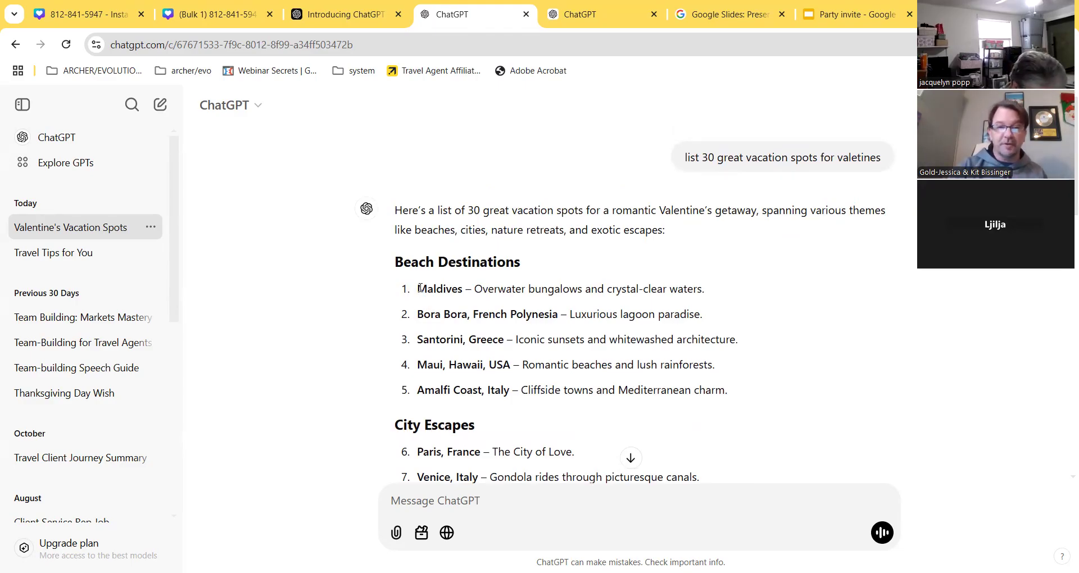
left_click_drag(423, 289, 728, 390)
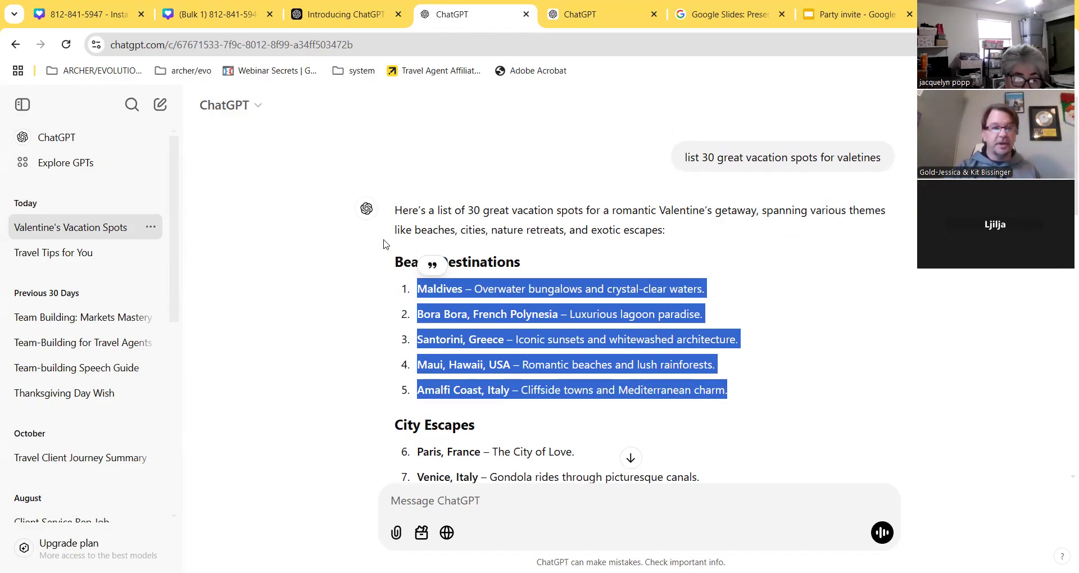
left_click(84, 14)
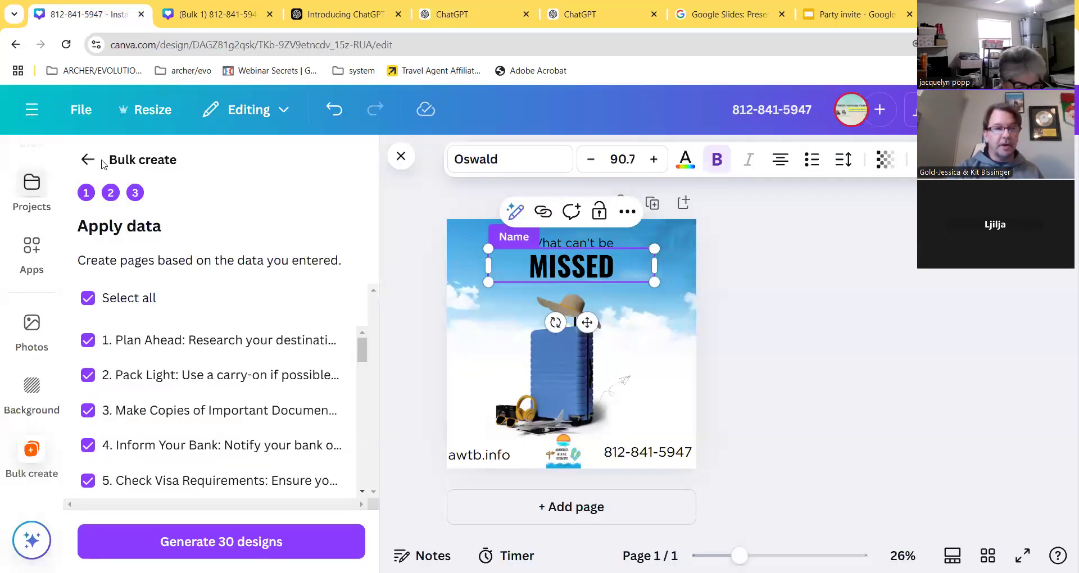
- Create a new square Instagram post design from the Canva home page
left_click(31, 110)
left_click(31, 132)
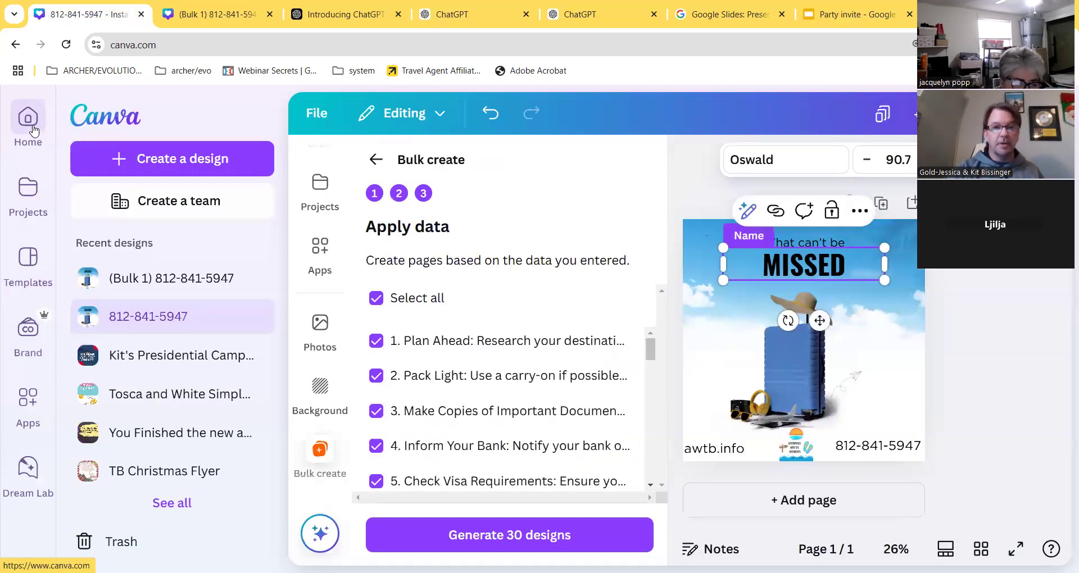
left_click(646, 337)
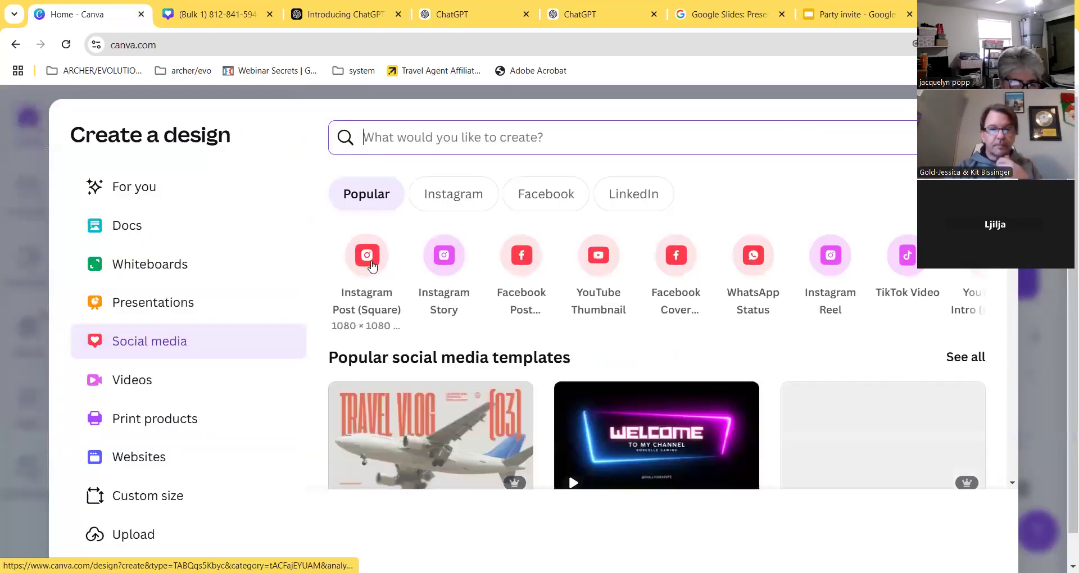
left_click(368, 259)
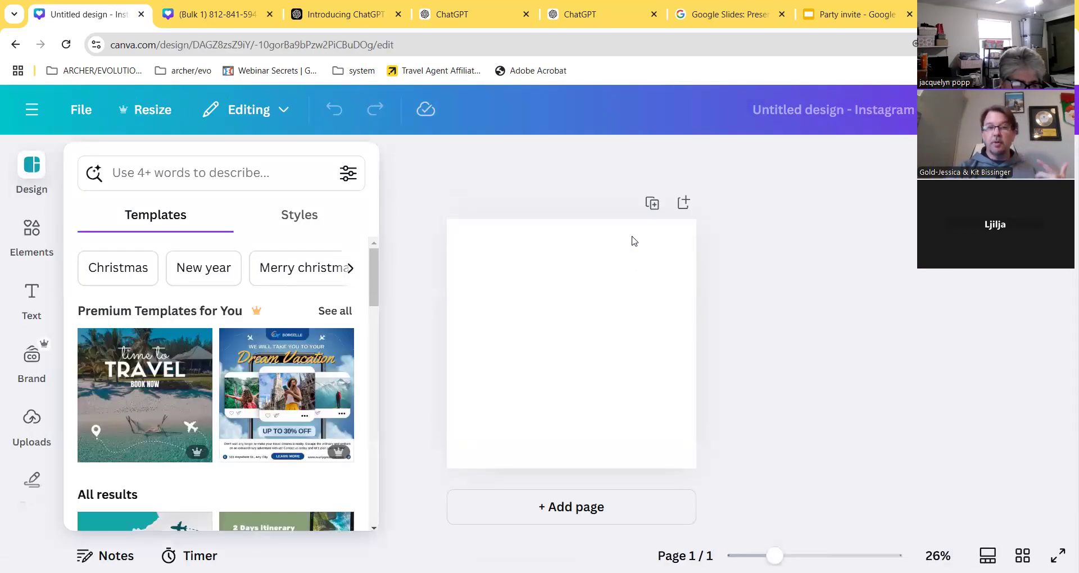
- Search templates for 'beach destinations' and browse the results
type("be")
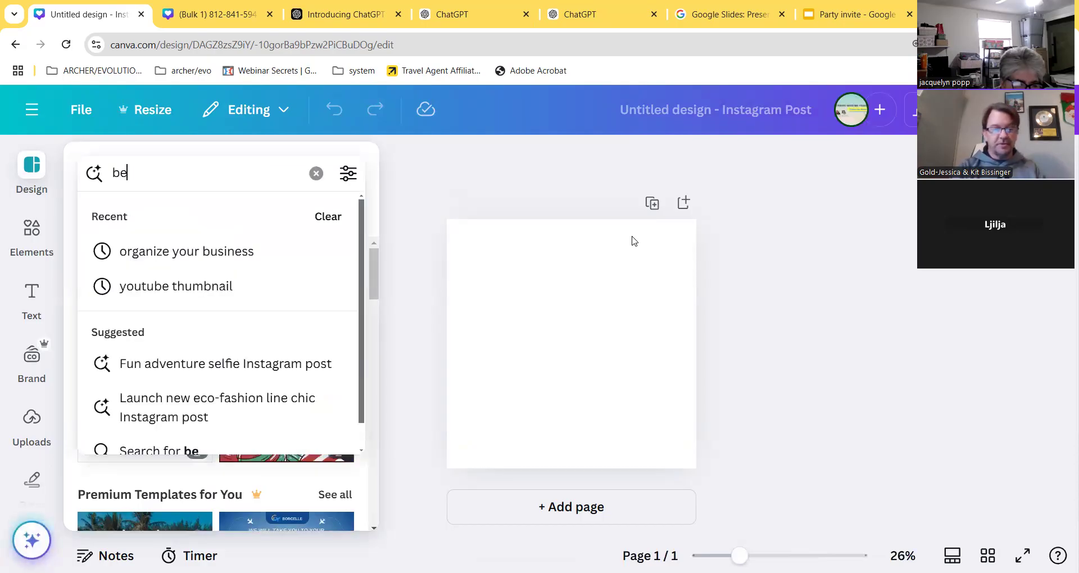
type("ach d")
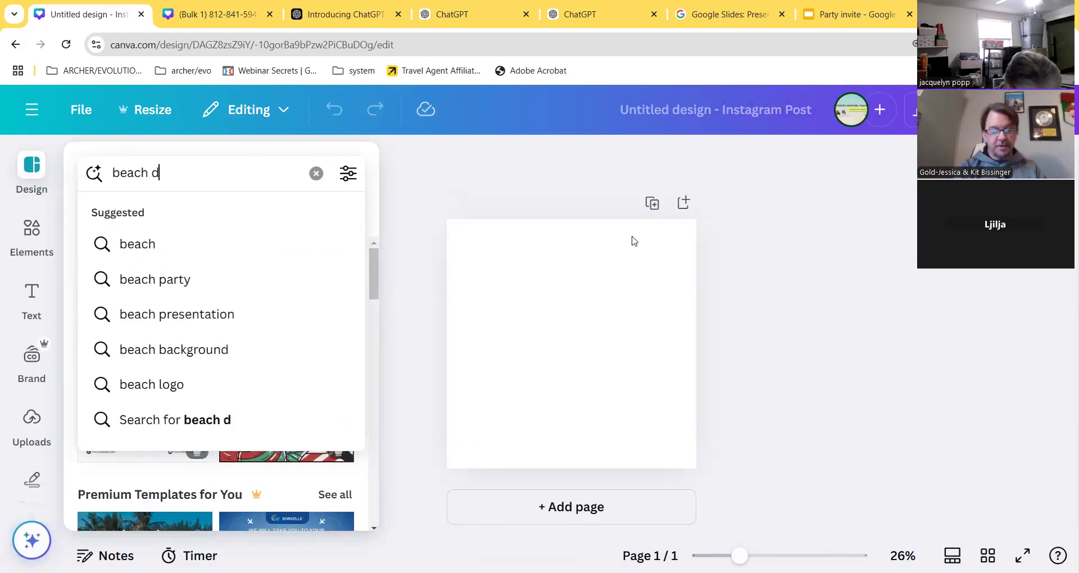
type("estinatio")
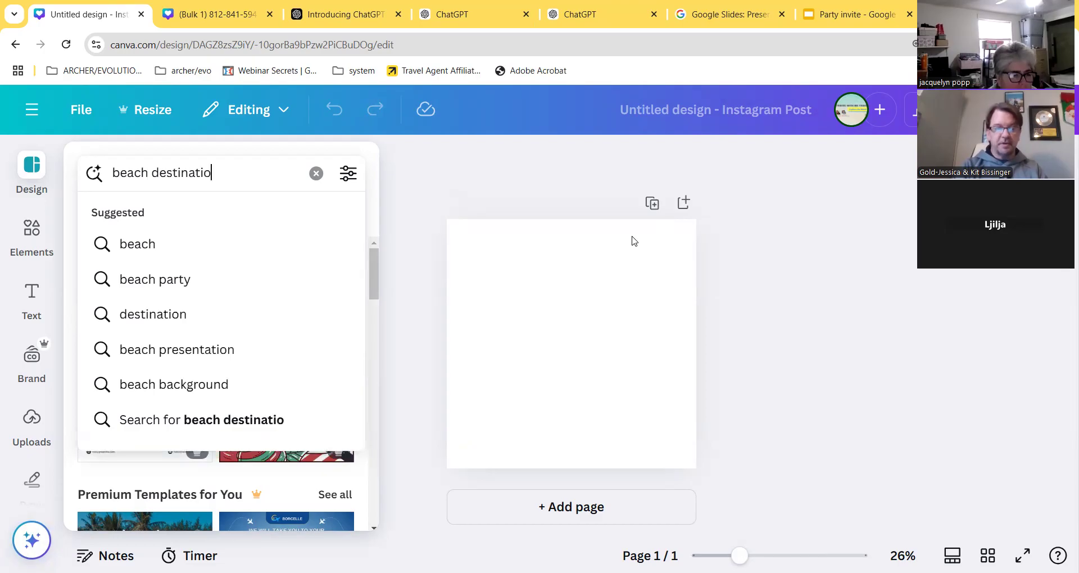
type("ns")
key("Return")
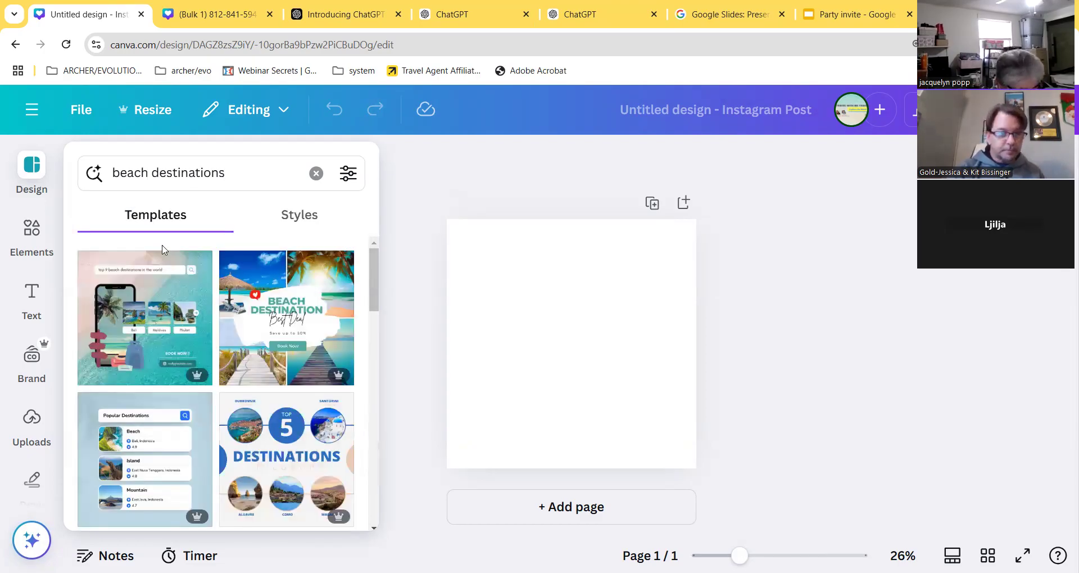
scroll(290, 313, "down", 4)
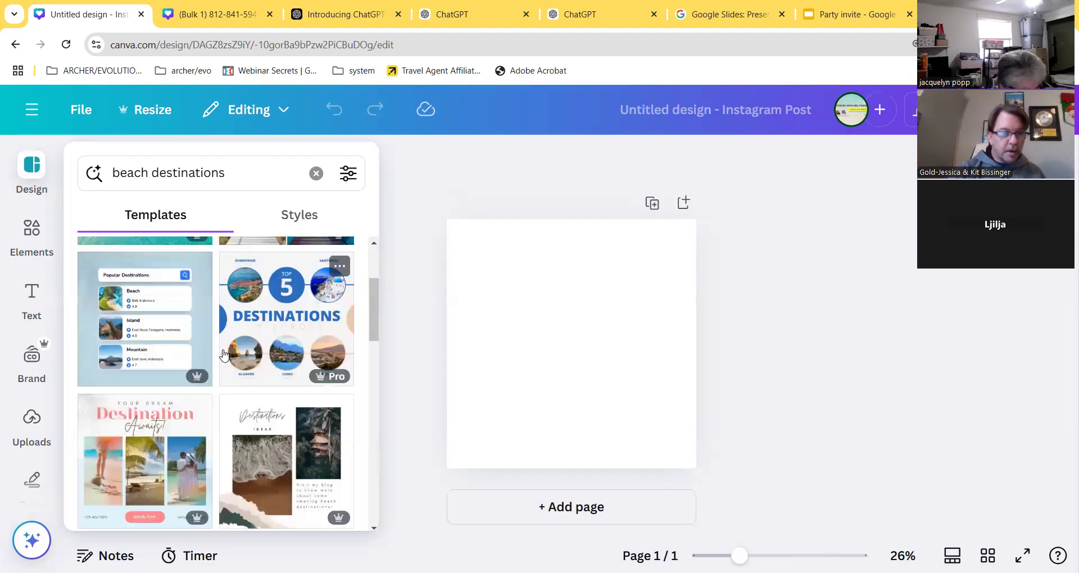
scroll(219, 354, "down", 6)
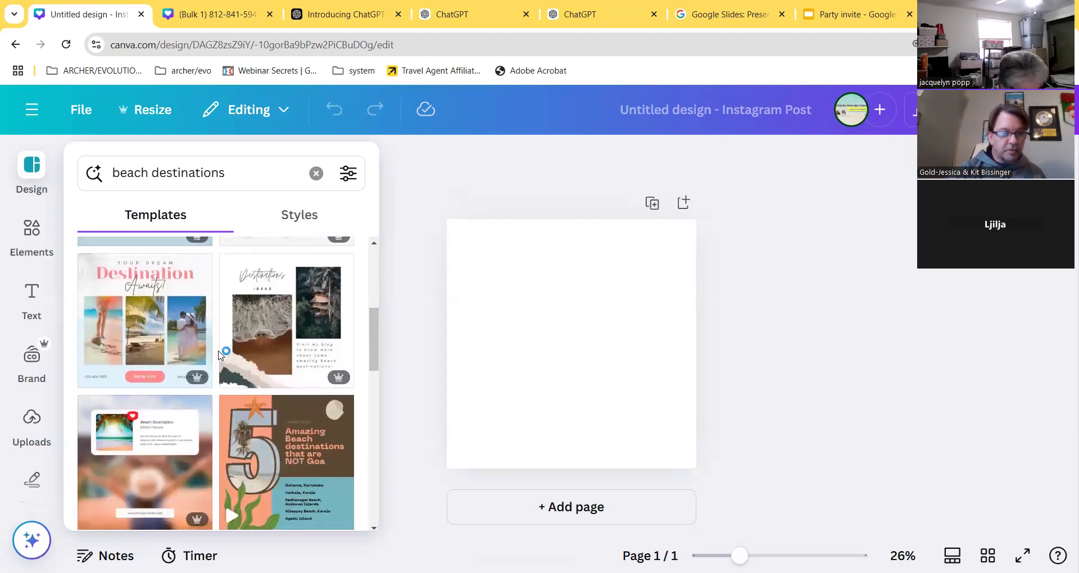
scroll(219, 354, "down", 3)
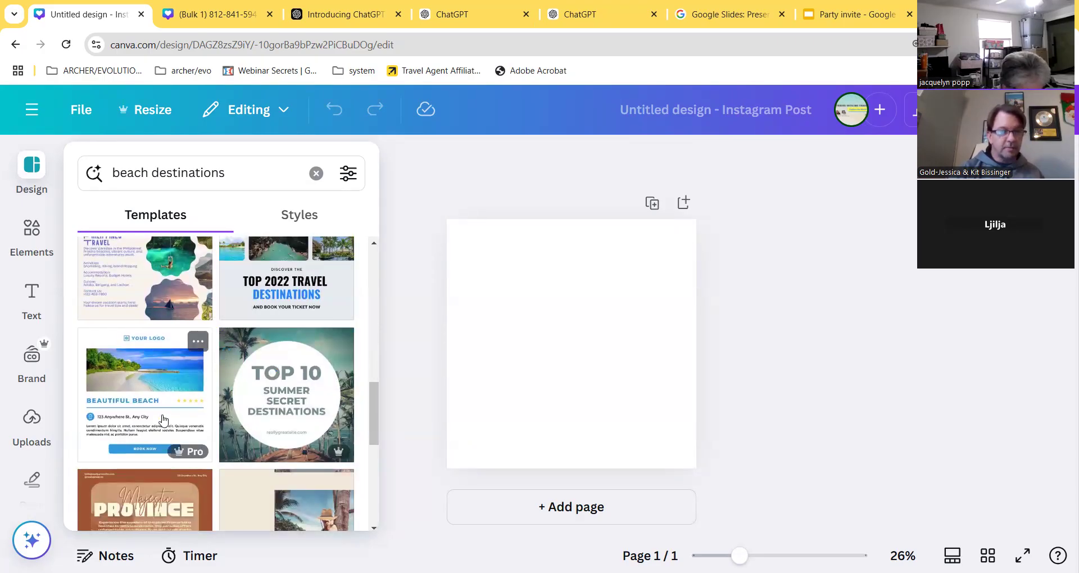
scroll(163, 420, "down", 2)
scroll(163, 421, "up", 1)
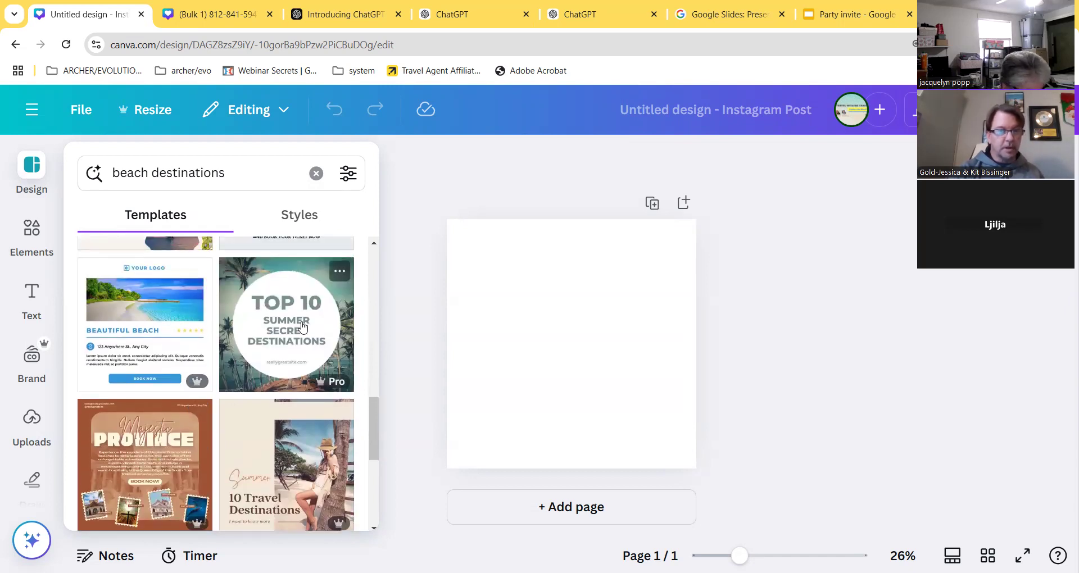
- Apply the Top 10 Summer Secret Destinations template and inspect its heading texts
left_click(302, 326)
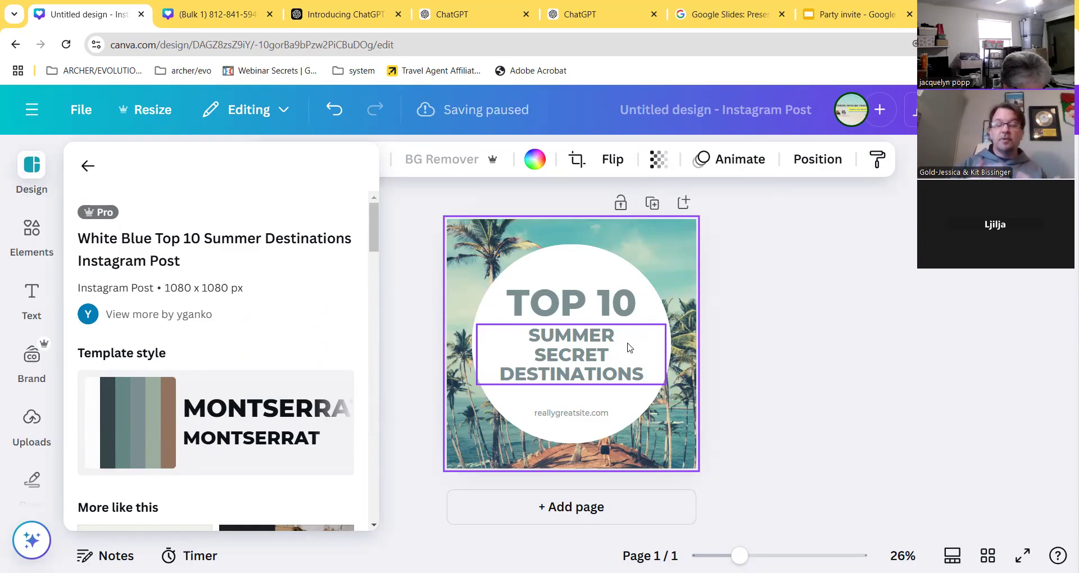
left_click(597, 309)
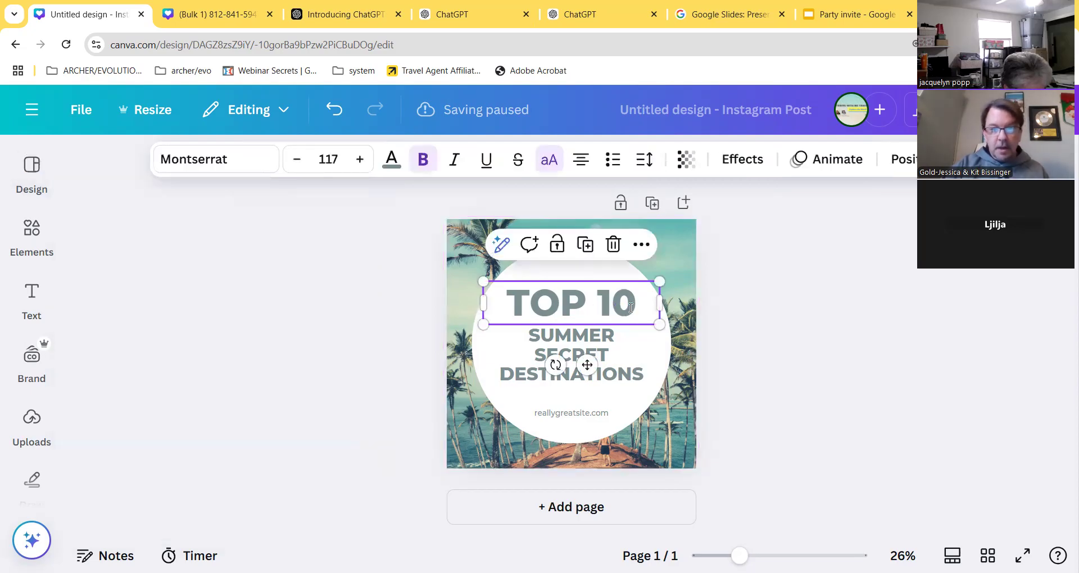
double_click(631, 307)
left_click(571, 350)
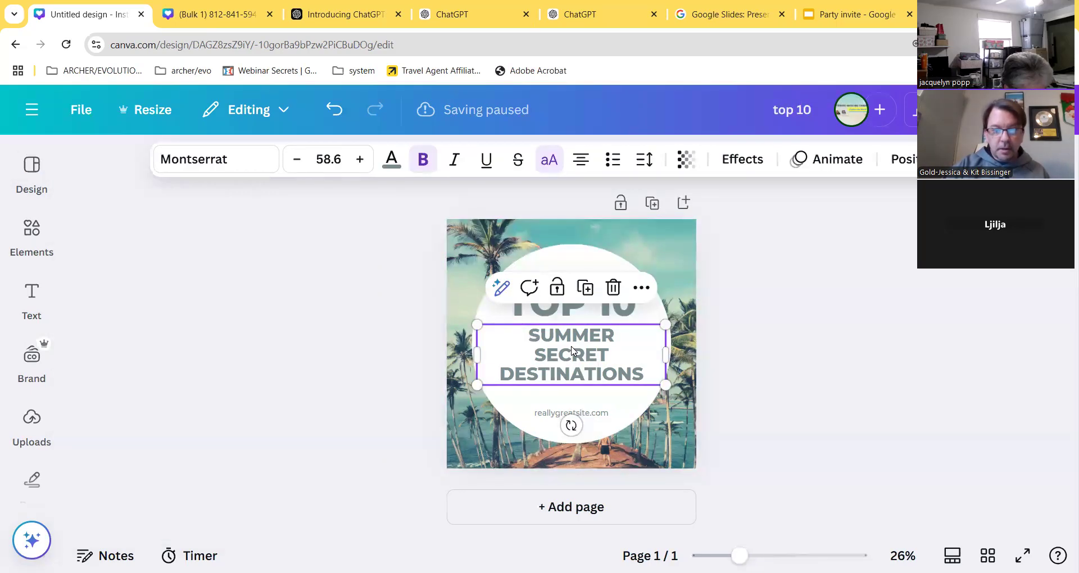
left_click(33, 165)
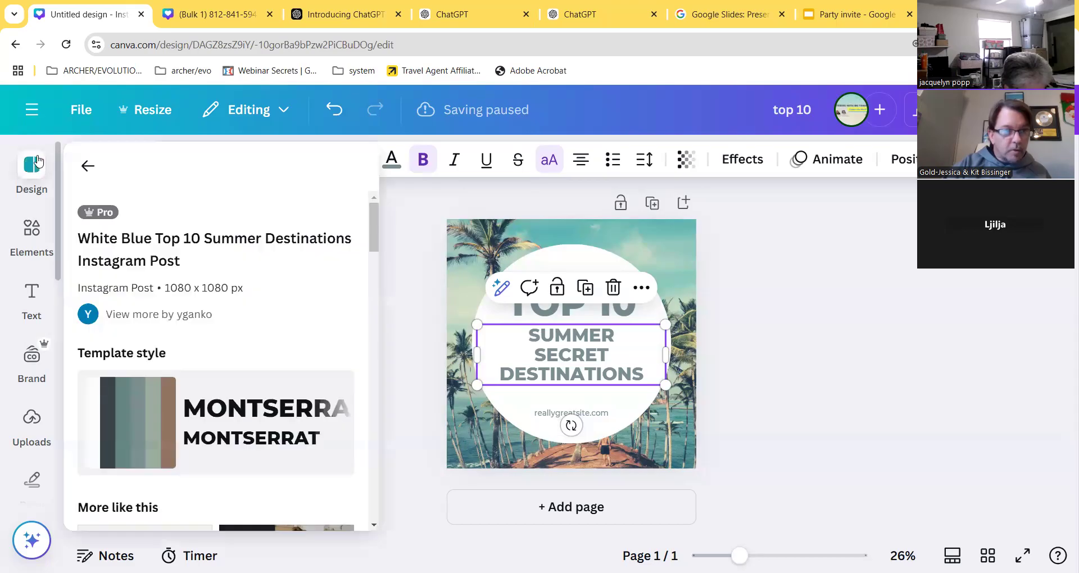
scroll(36, 295, "down", 2)
scroll(41, 338, "down", 1)
- Start Bulk create from the Apps panel
left_click(39, 399)
scroll(266, 310, "down", 5)
scroll(281, 322, "down", 1)
left_click(251, 383)
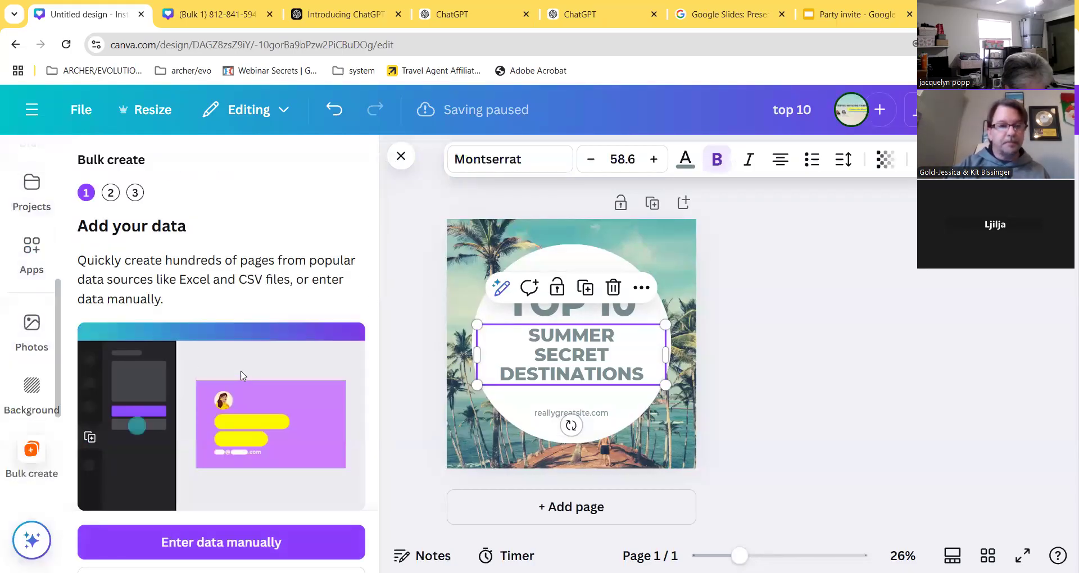
- Paste the five ChatGPT beach destinations into a manual data table's Name column and finish
left_click(222, 540)
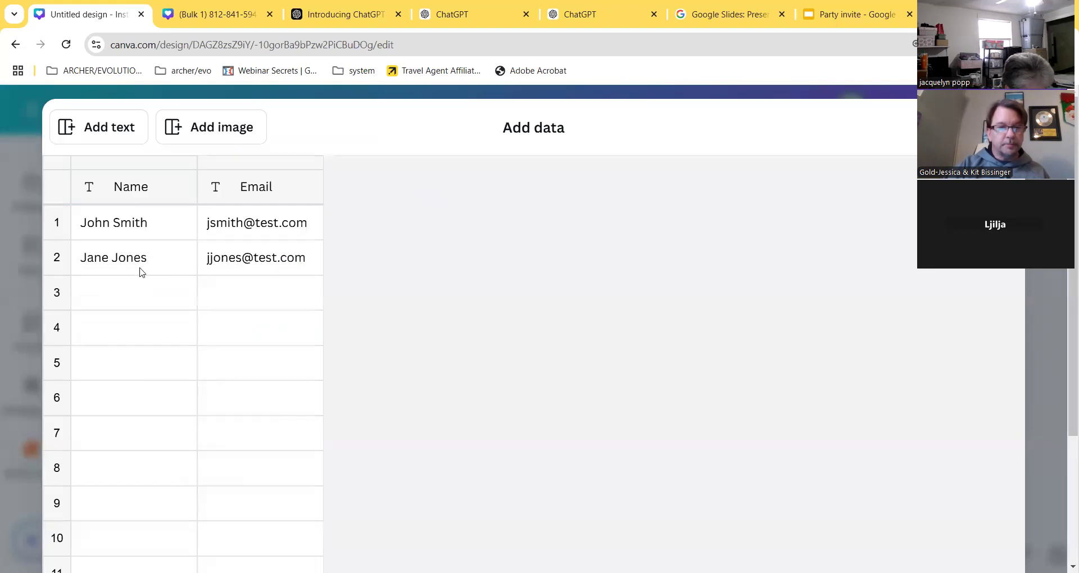
left_click(142, 220)
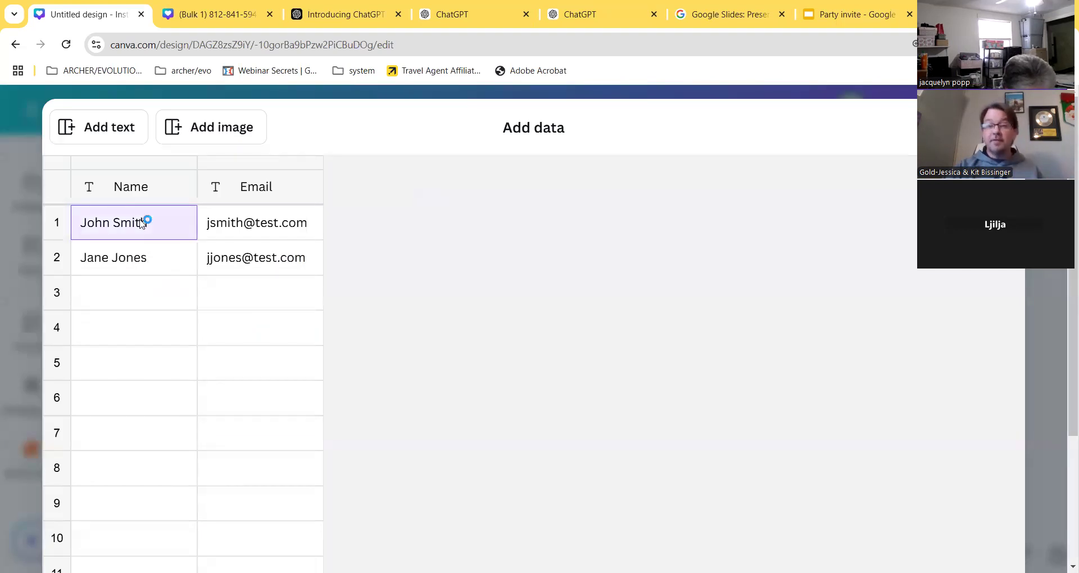
key("ctrl+v")
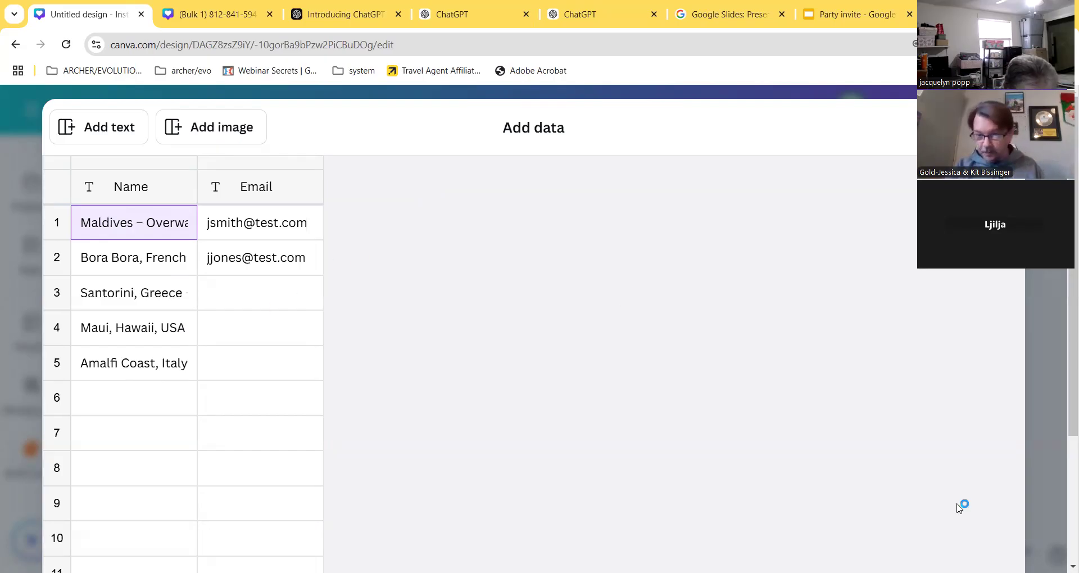
scroll(992, 523, "down", 6)
left_click(963, 521)
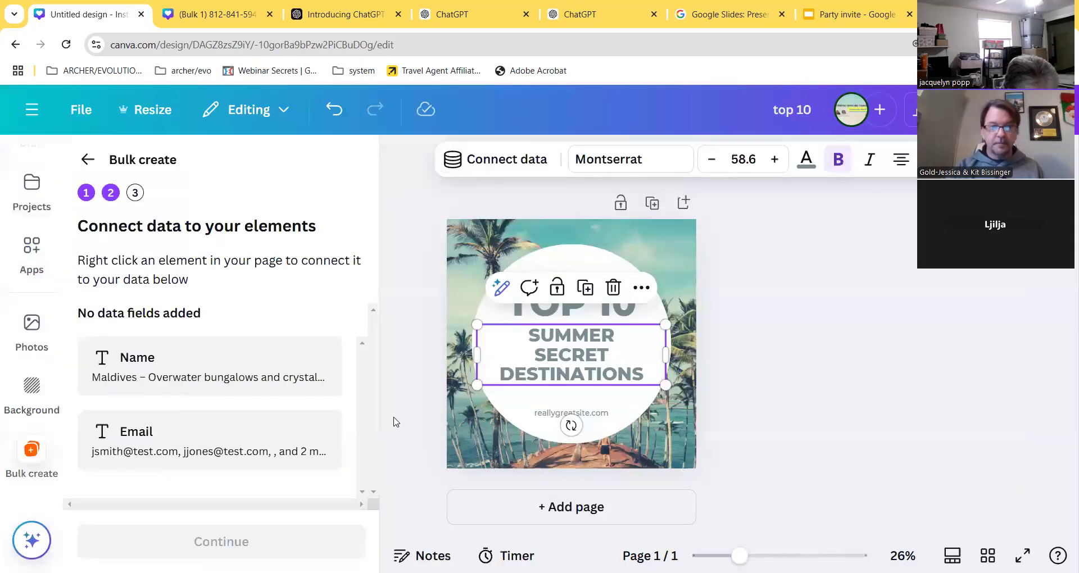
- Retype the TOP 10 heading as 'BEACH DESTINATIONS'
double_click(641, 358)
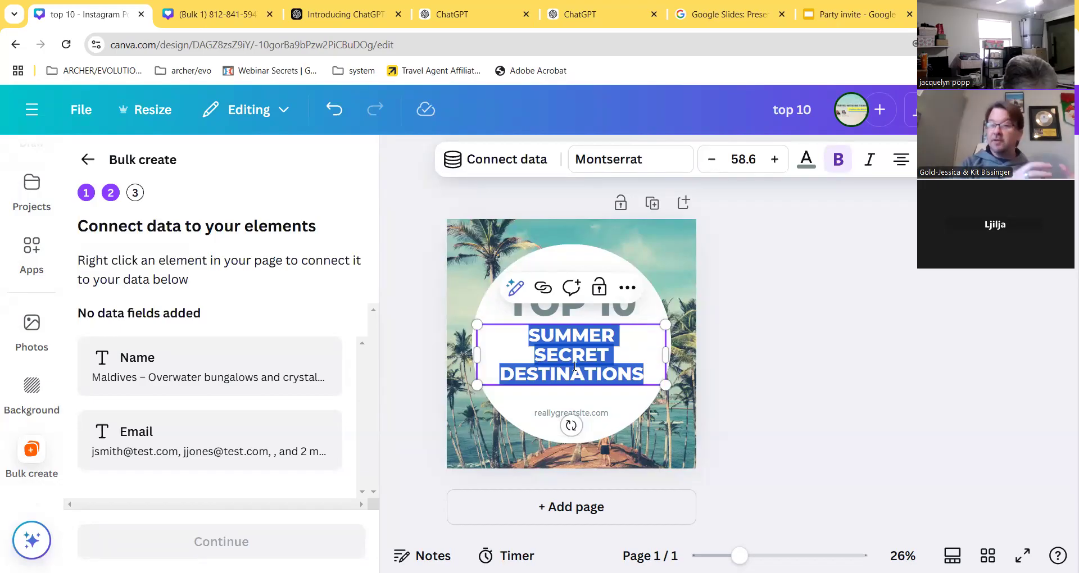
left_click(623, 320)
left_click(627, 314)
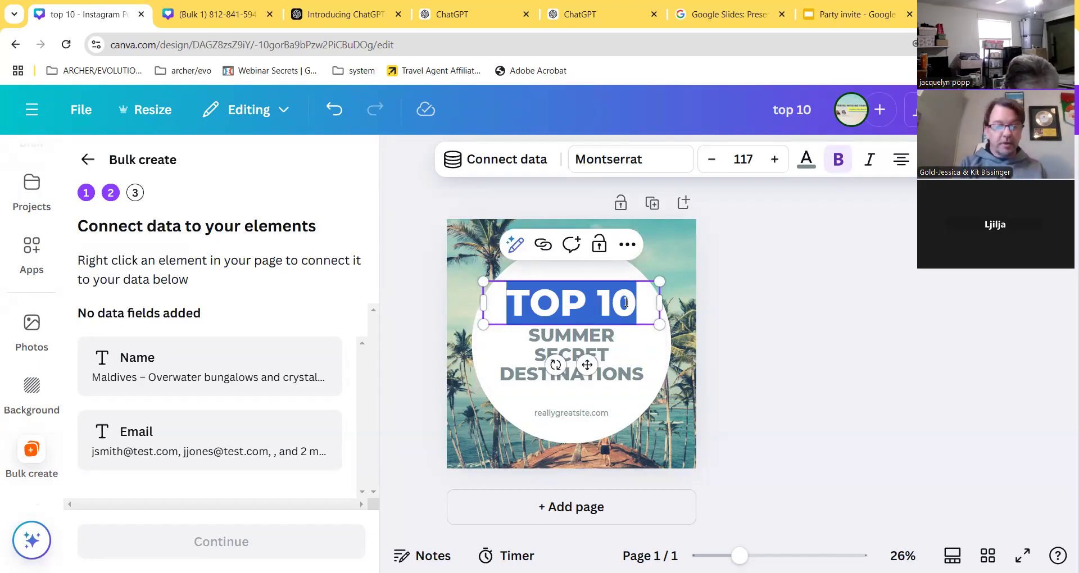
type("BEACH")
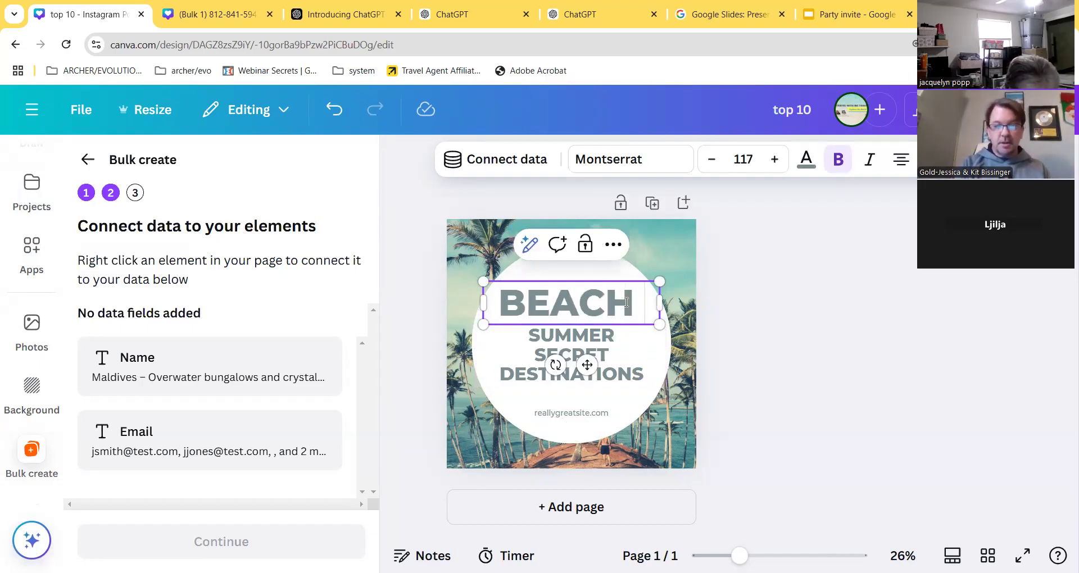
type(" OF")
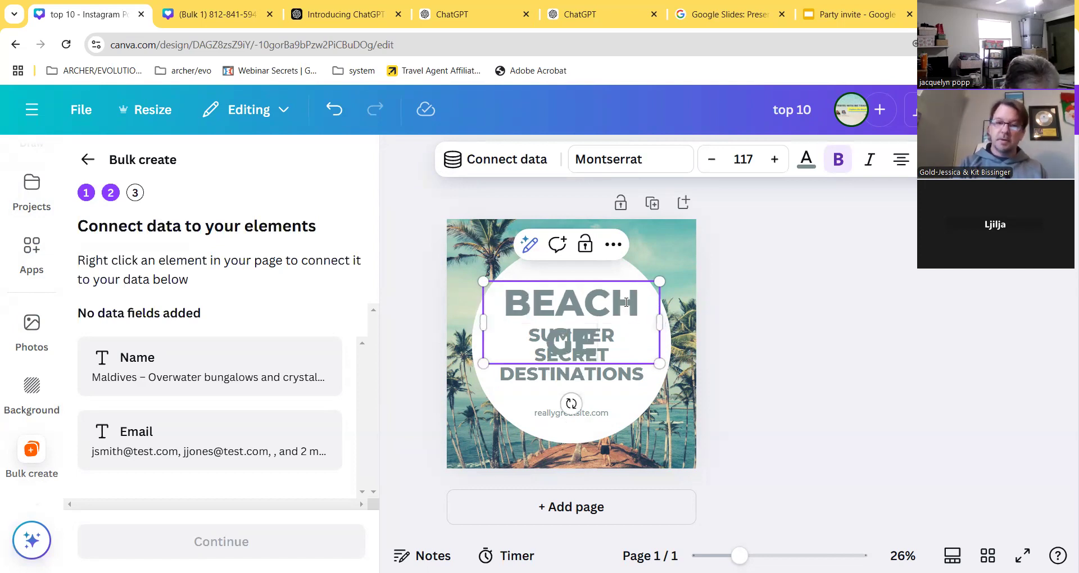
key("BackSpace")
key("BackSpace")
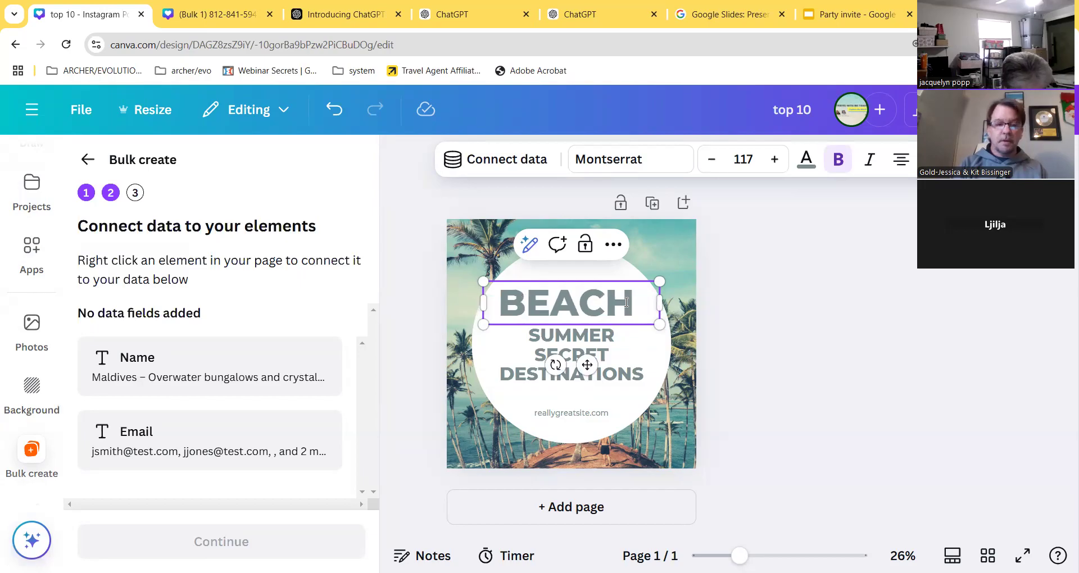
type("DESTINATIONS")
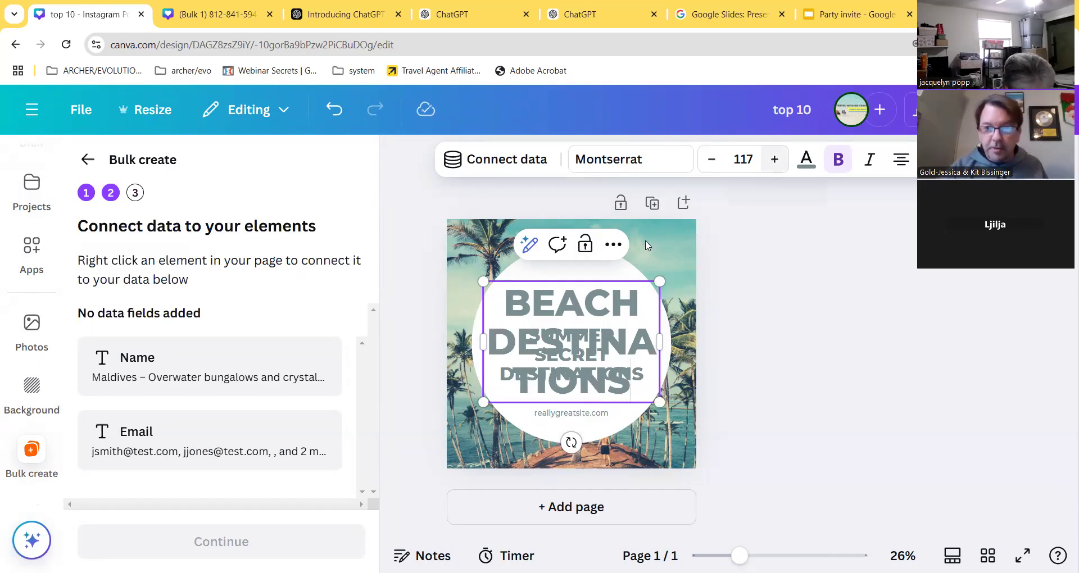
- Set the BEACH DESTINATIONS title to size 75, scale it down and move it higher
left_click(743, 159)
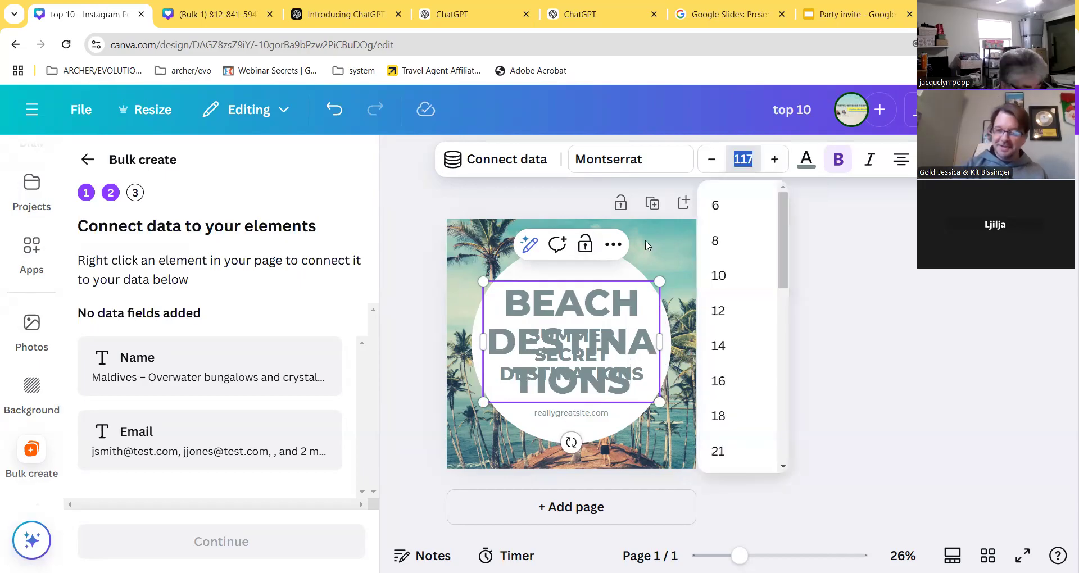
type("75")
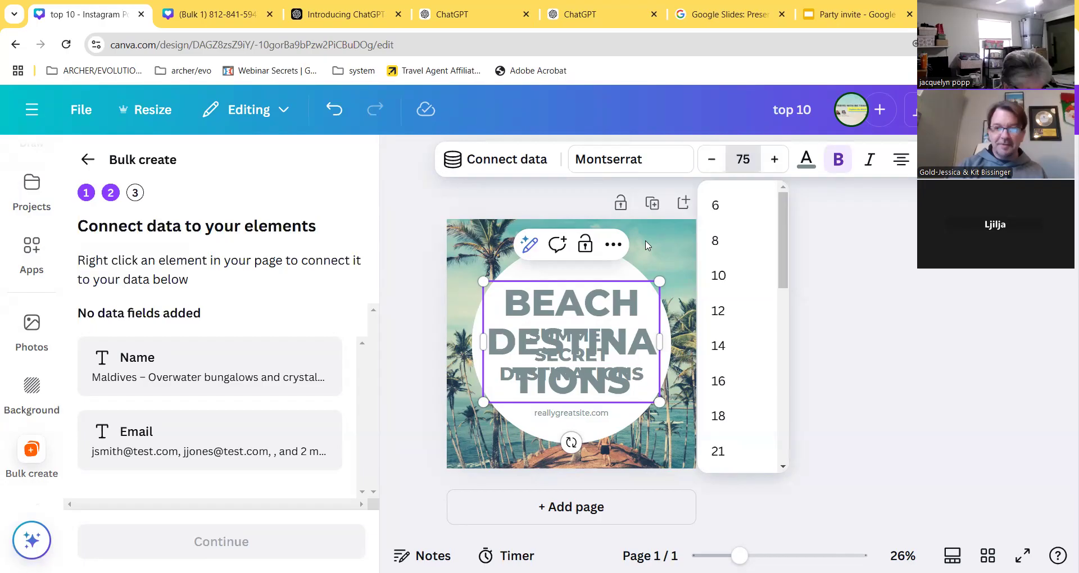
key("Return")
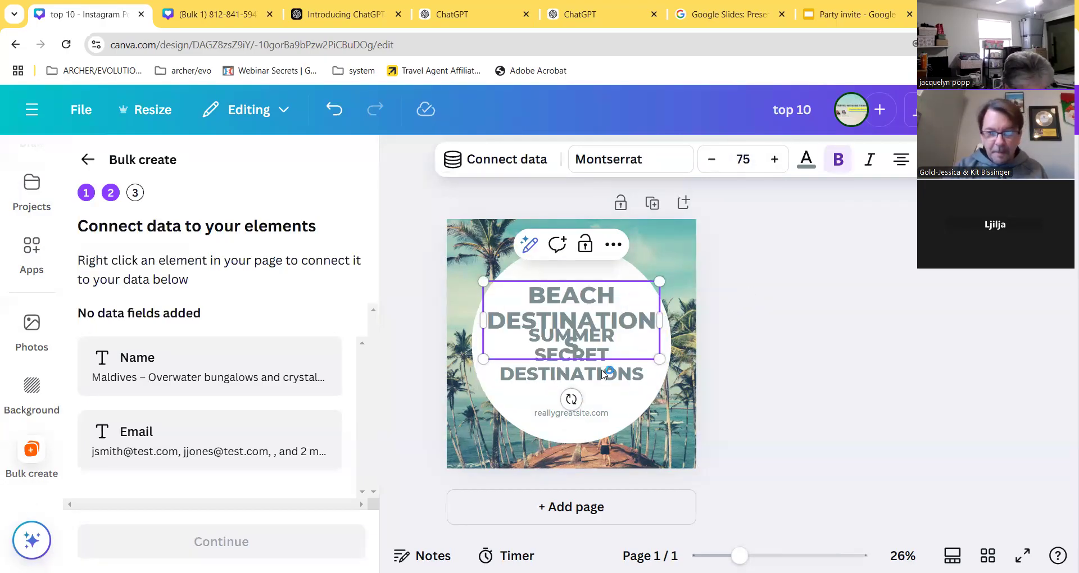
left_click_drag(659, 358, 656, 304)
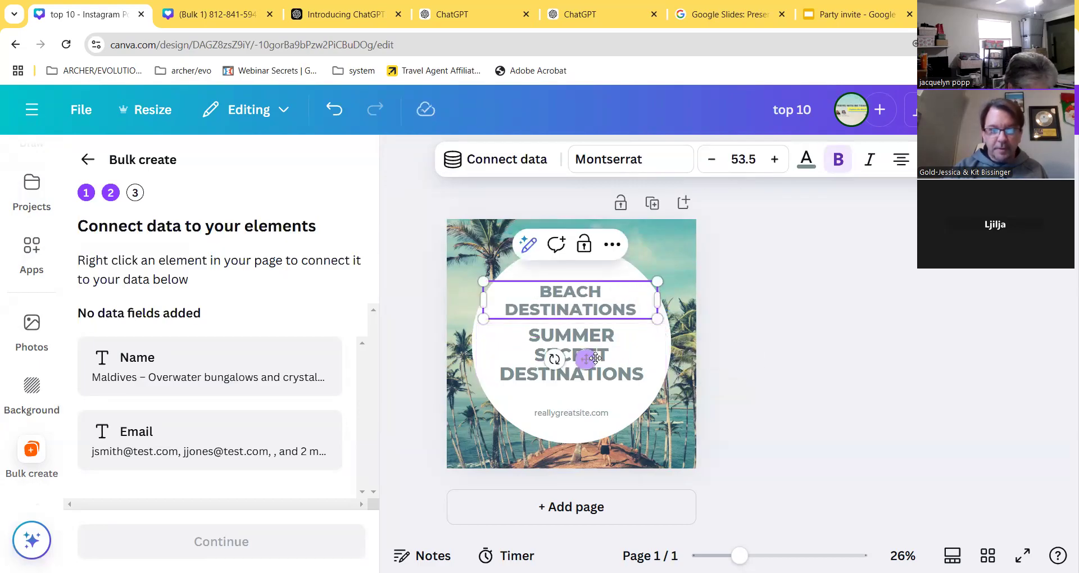
left_click_drag(588, 356, 588, 338)
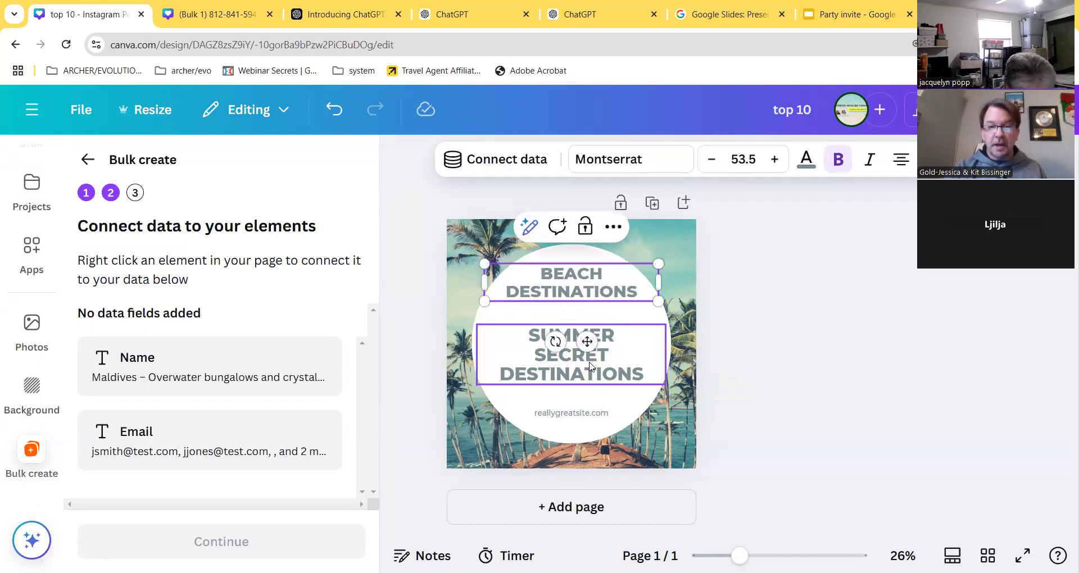
left_click(590, 368)
- Connect the SUMMER SECRET DESTINATIONS text box to the Name data field
left_click(639, 290)
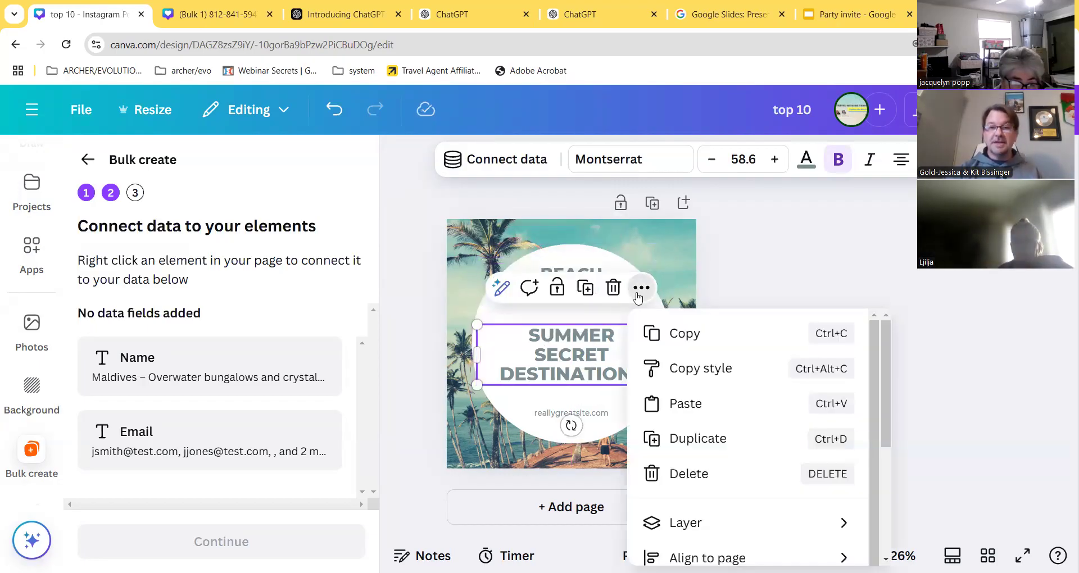
scroll(702, 500, "down", 2)
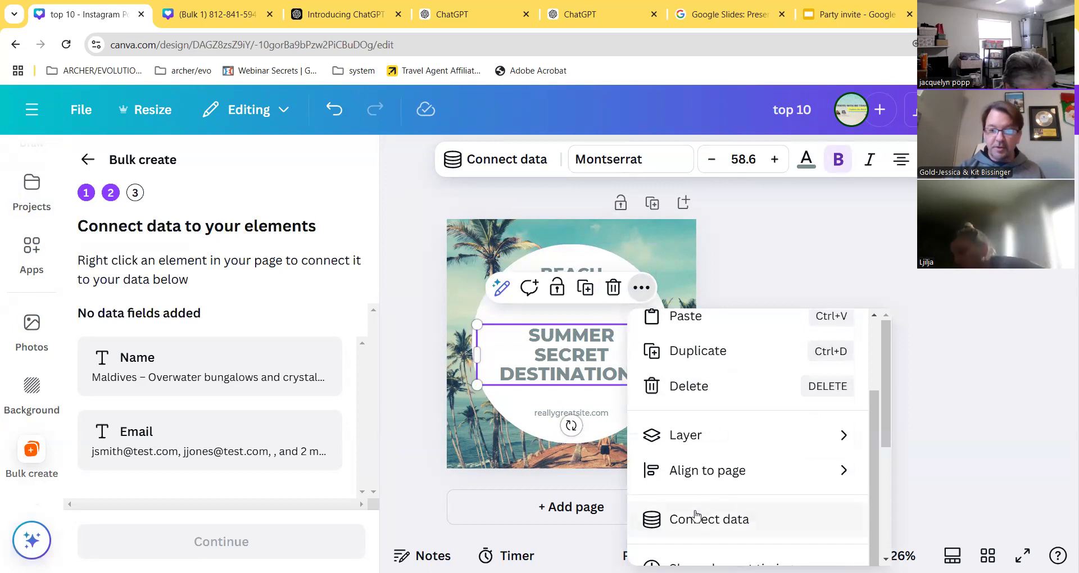
left_click(697, 522)
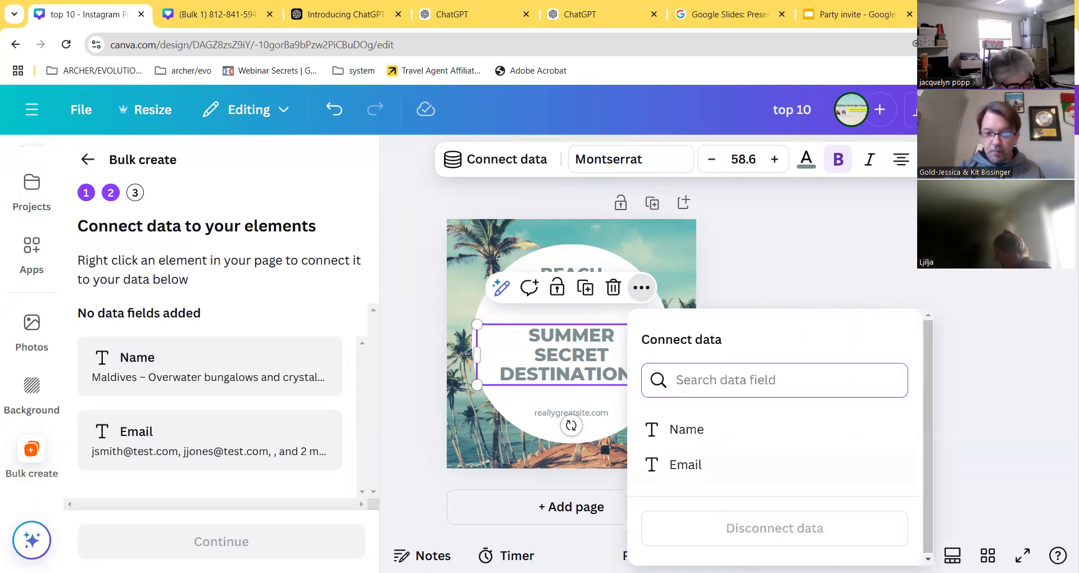
left_click(695, 430)
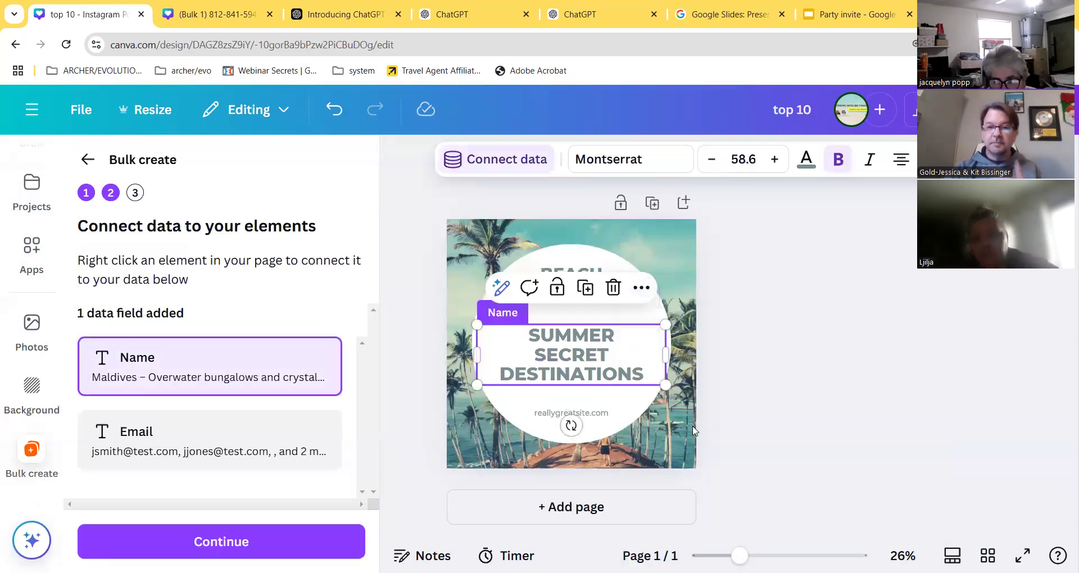
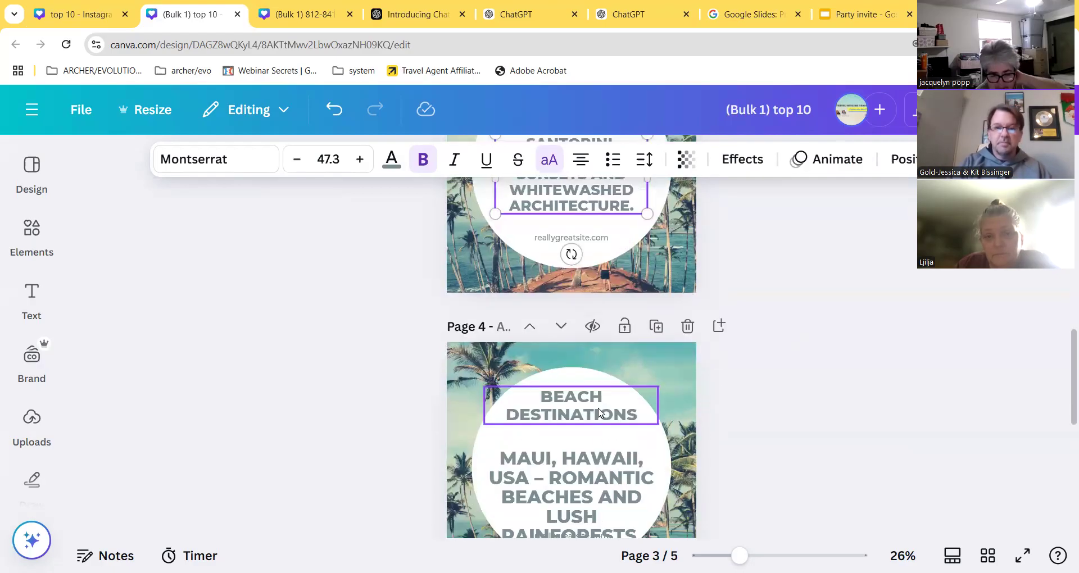
- Shrink the Maui, Hawaii text on page 4 and centre it under the heading
left_click(630, 459)
left_click_drag(664, 449, 644, 459)
left_click_drag(591, 490, 599, 471)
scroll(579, 473, "down", 6)
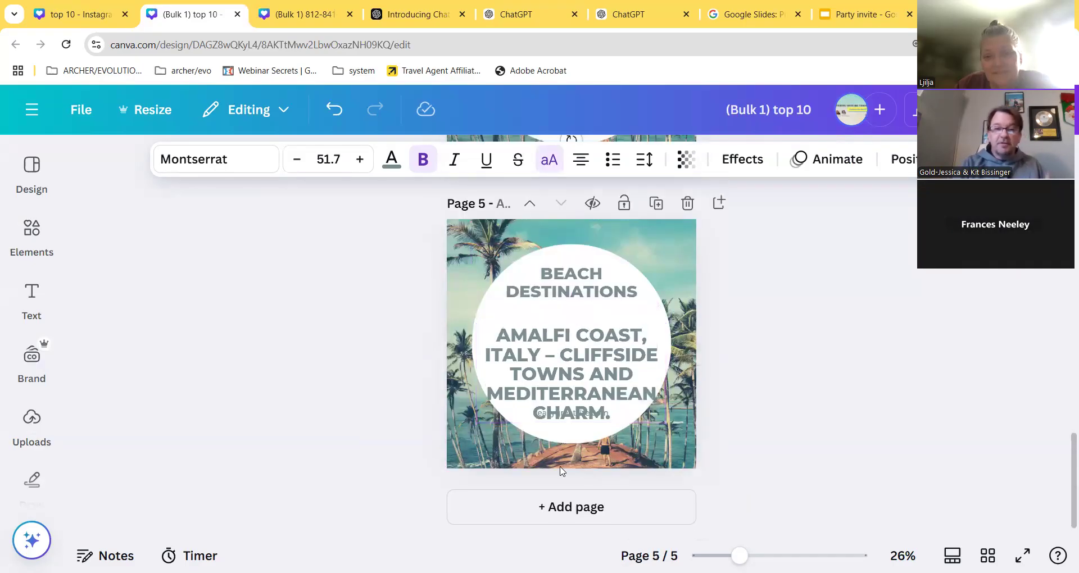
- Open the PNG download settings covering all five pages
scroll(578, 444, "up", 2)
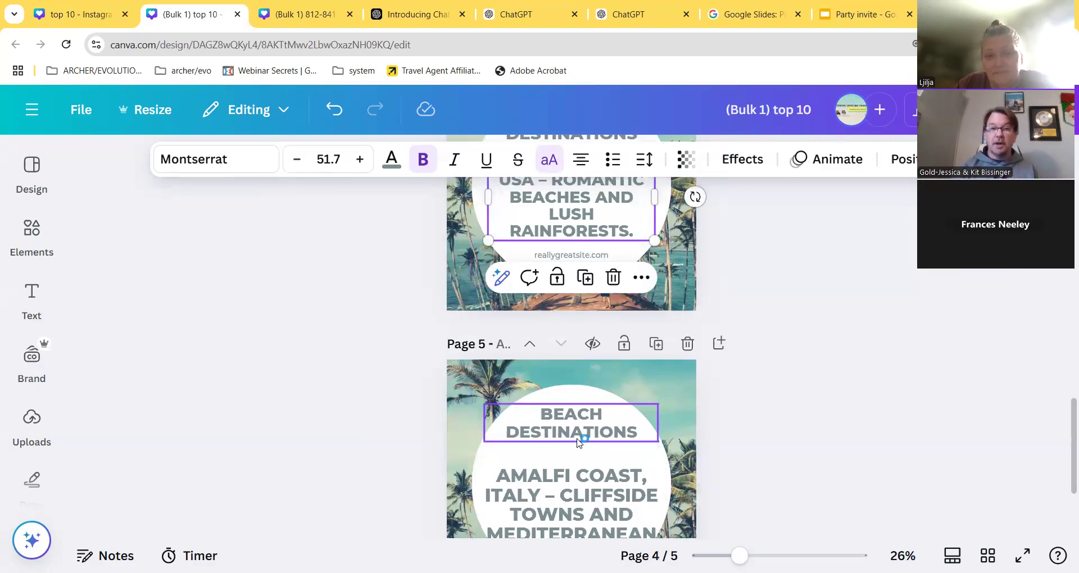
left_click(1018, 110)
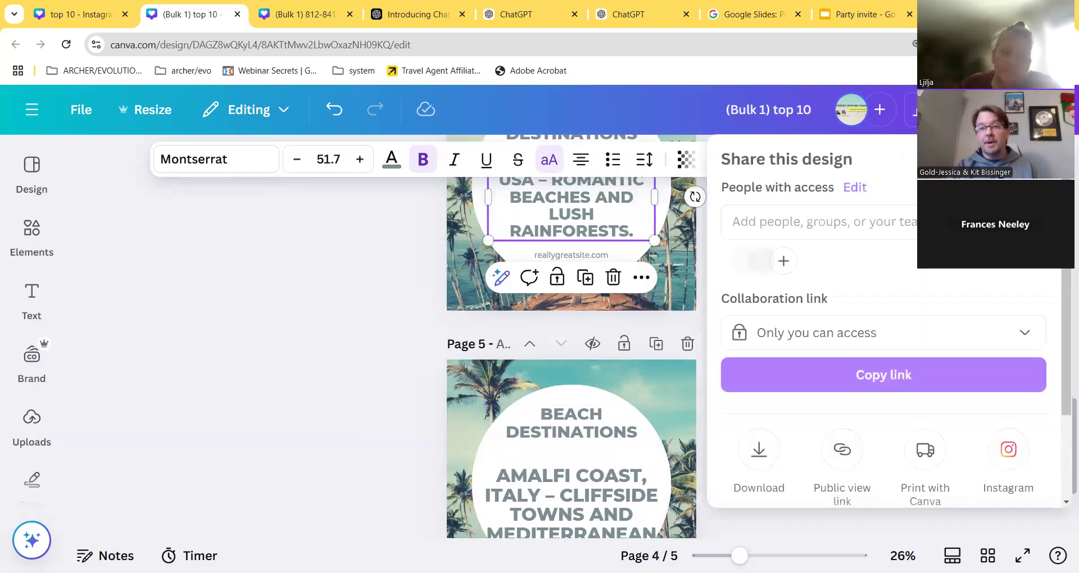
scroll(804, 334, "down", 2)
left_click(768, 349)
scroll(819, 374, "down", 2)
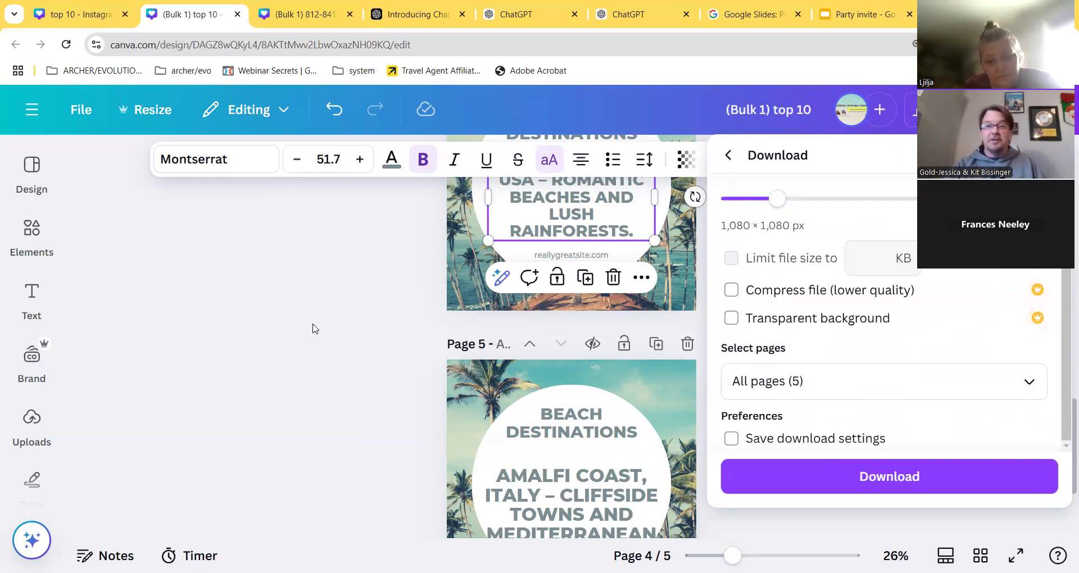
- Switch to ChatGPT and close the duplicate conversation tab
left_click(634, 13)
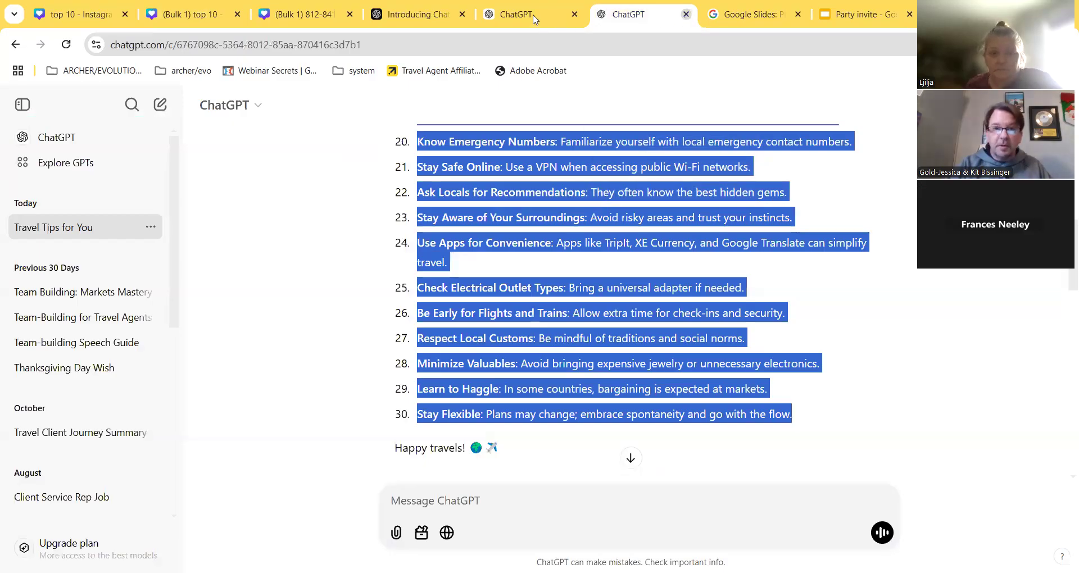
key("ctrl+w")
scroll(506, 363, "down", 3)
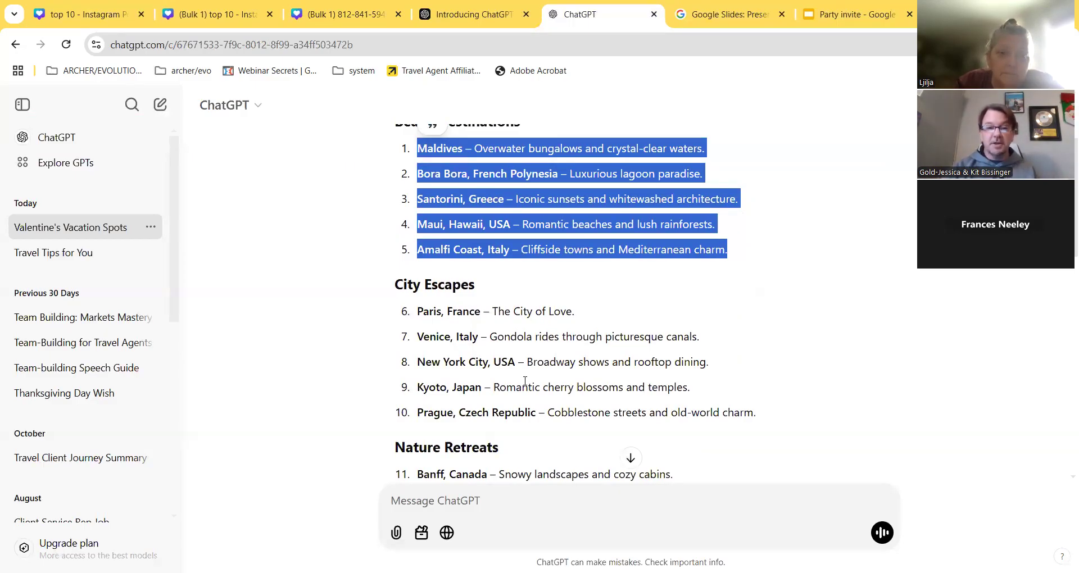
- Select City Escapes entries Paris through Prague, then return to Canva's main menu
left_click_drag(417, 311, 668, 411)
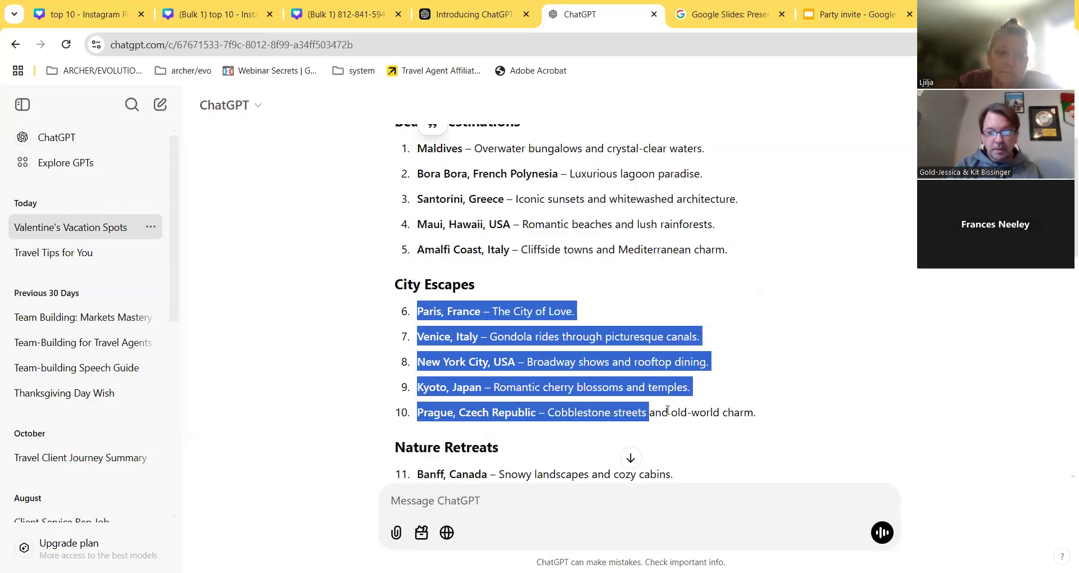
left_click_drag(753, 408, 755, 409)
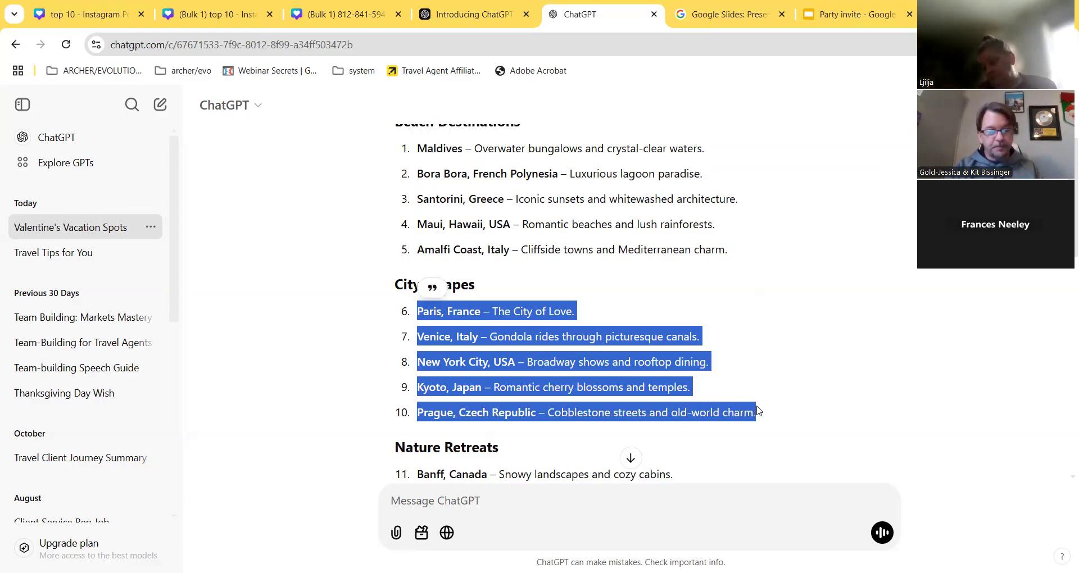
left_click(83, 8)
left_click(32, 110)
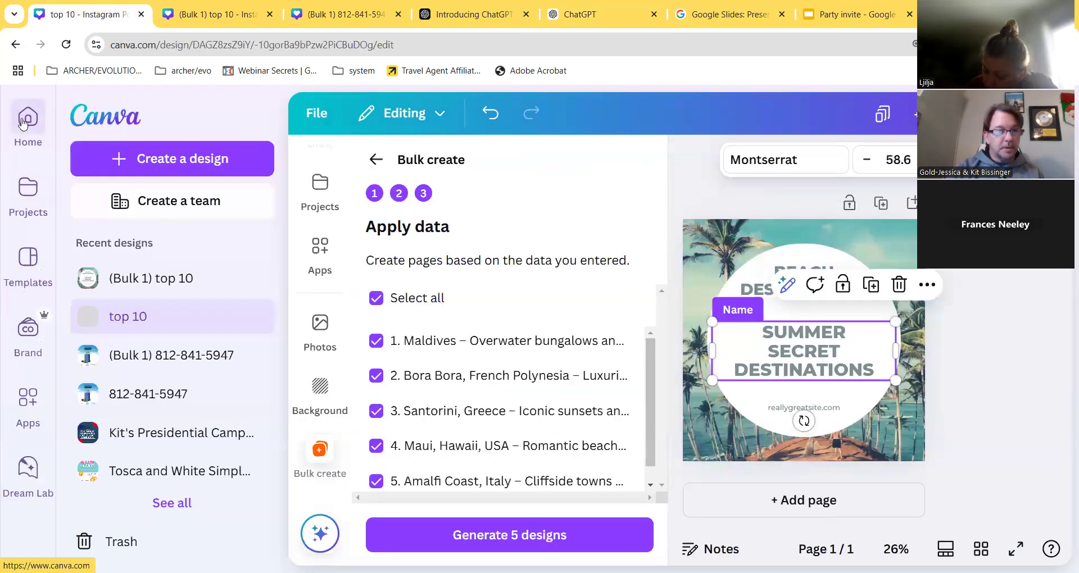
- Create a new square Instagram post from the Canva home page
left_click(21, 118)
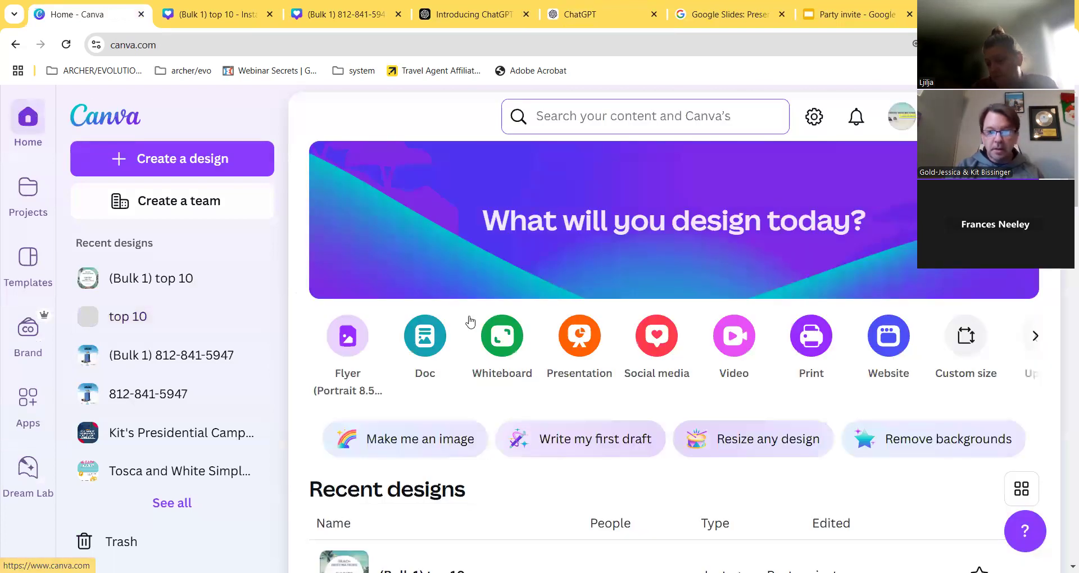
left_click(656, 335)
left_click(375, 260)
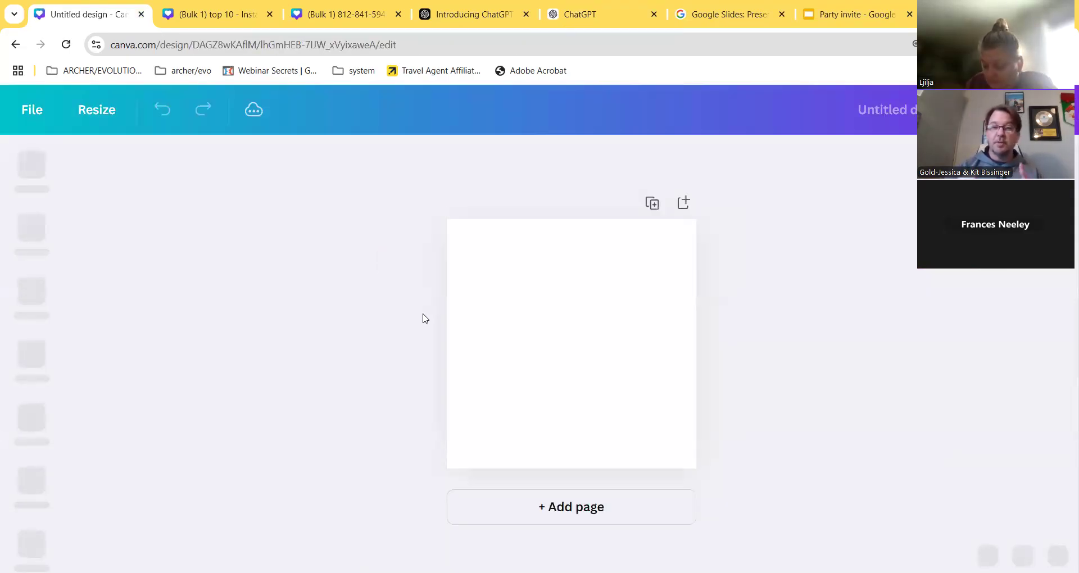
- Search templates for 'city escapes' and browse the results
left_click(174, 190)
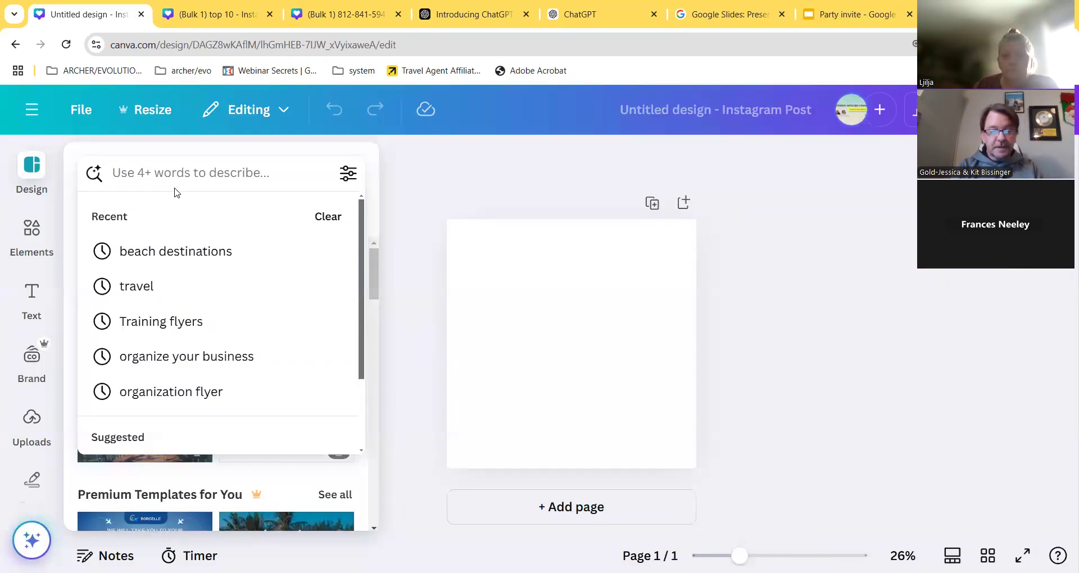
type("city ")
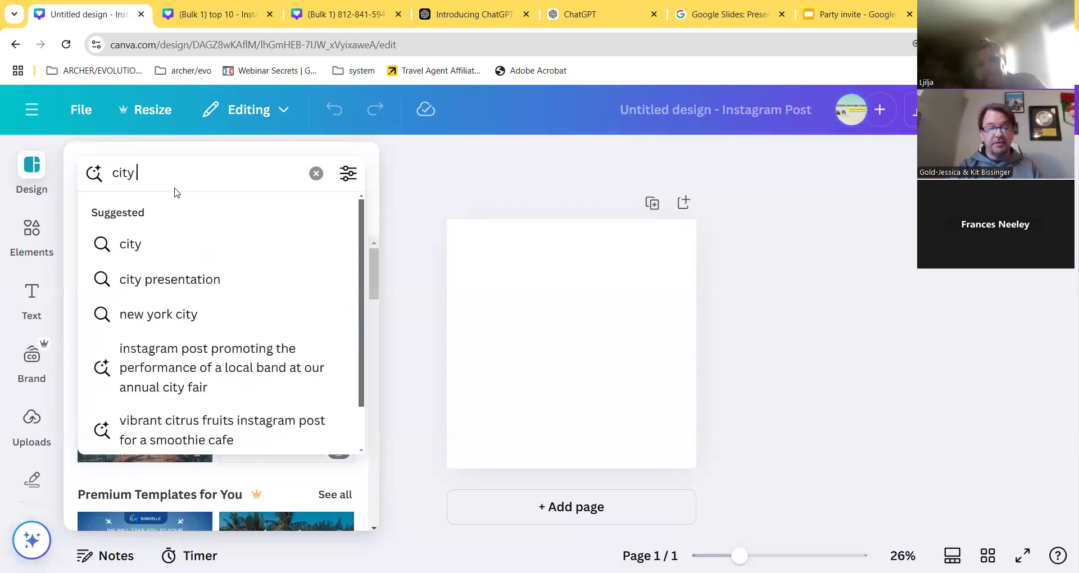
type("escapes")
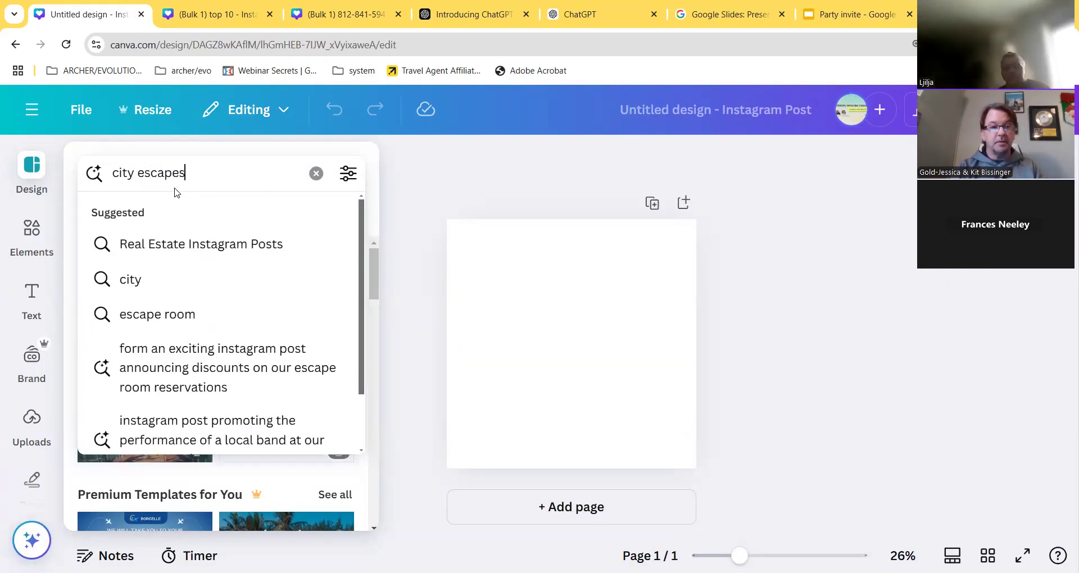
key("Return")
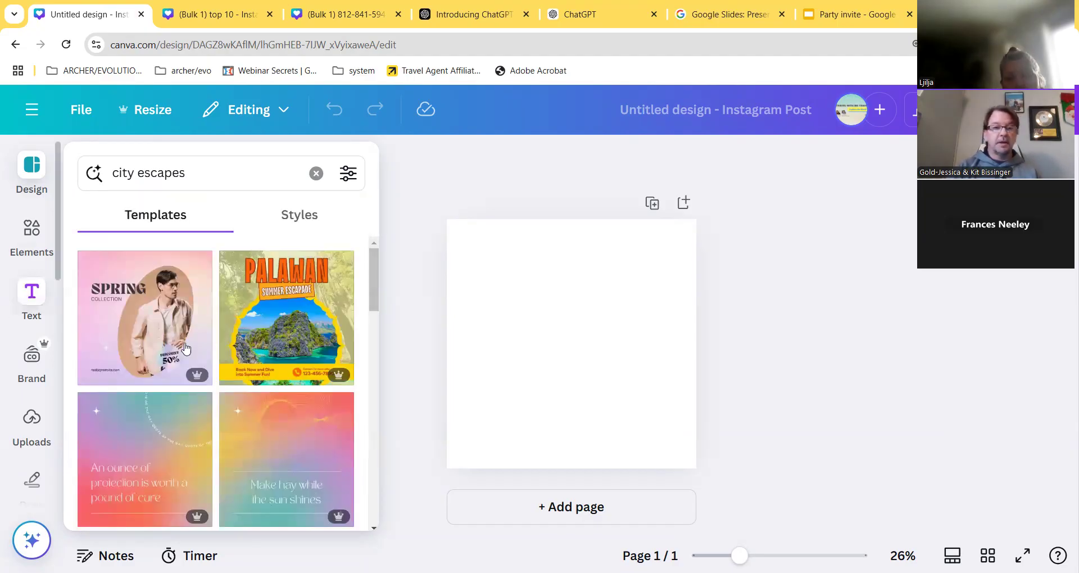
scroll(203, 345, "down", 3)
scroll(204, 346, "down", 10)
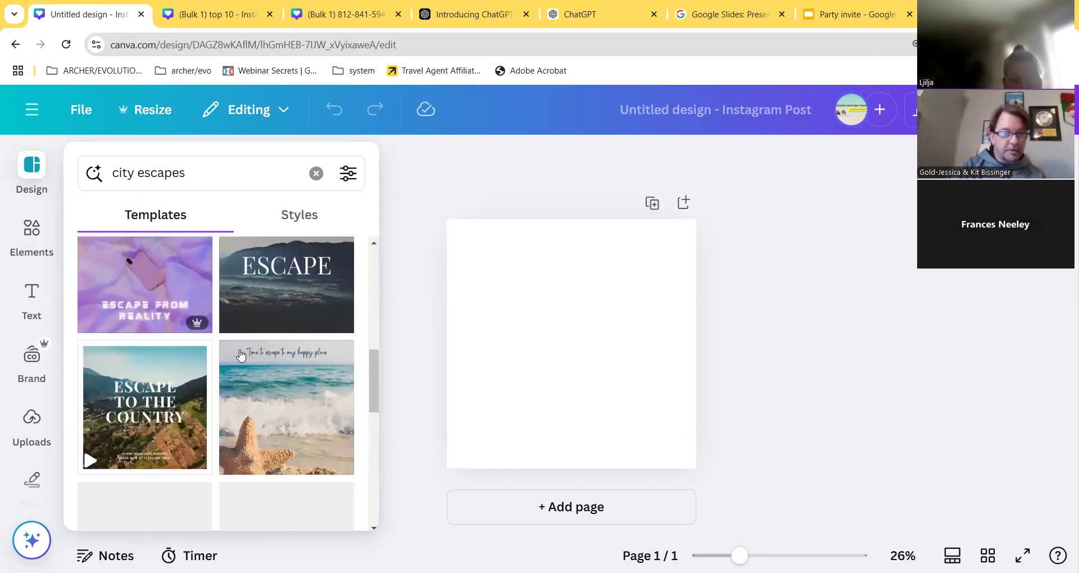
scroll(241, 358, "down", 6)
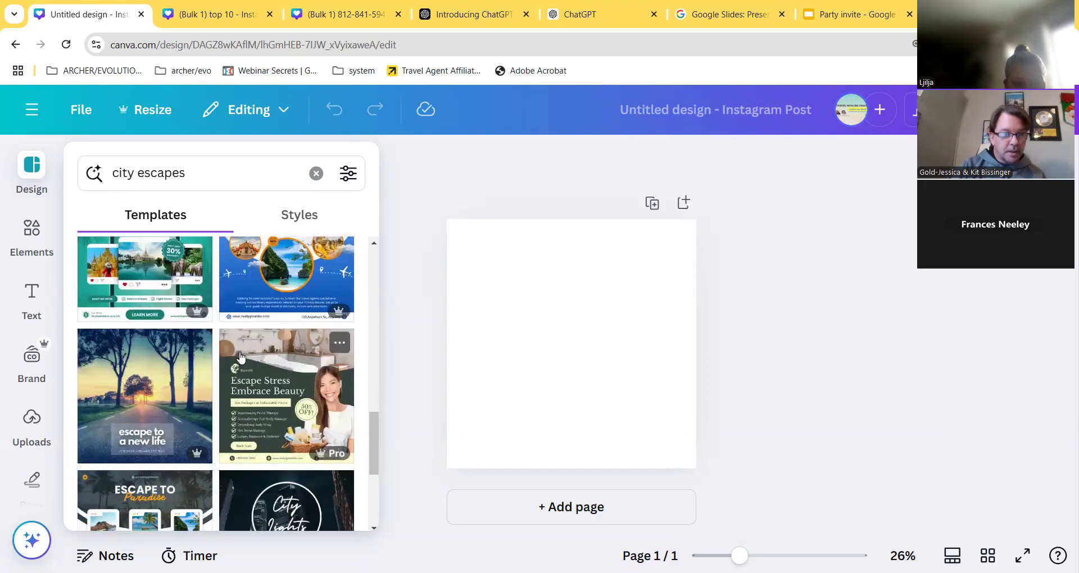
scroll(240, 358, "down", 5)
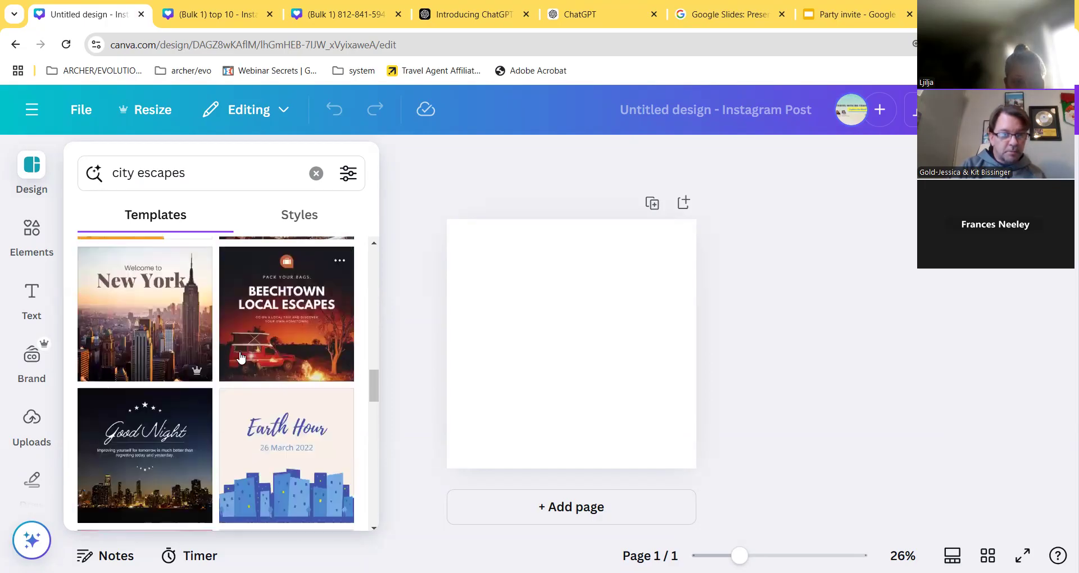
scroll(187, 345, "down", 5)
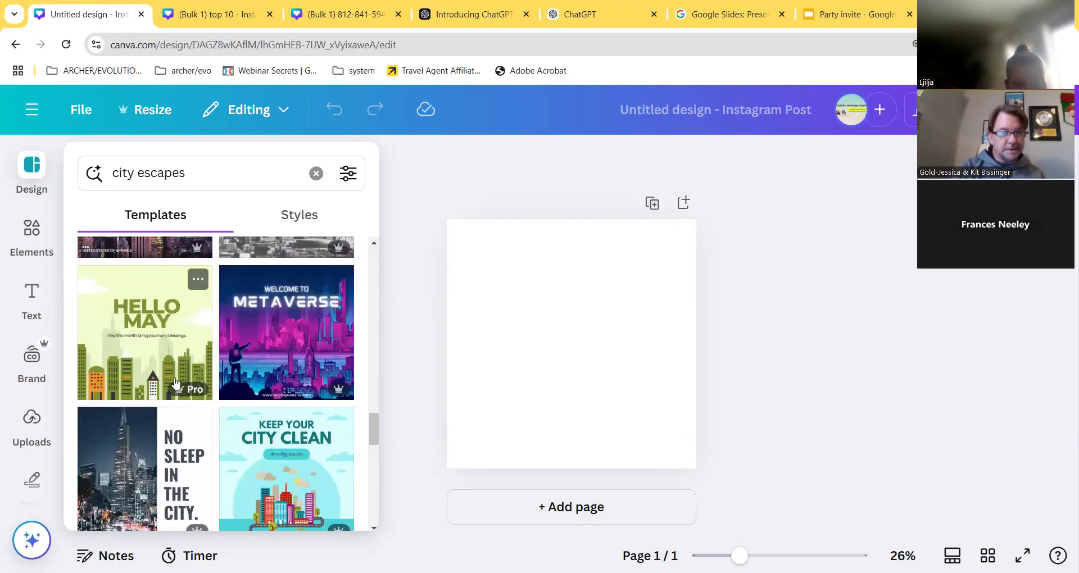
scroll(175, 382, "down", 7)
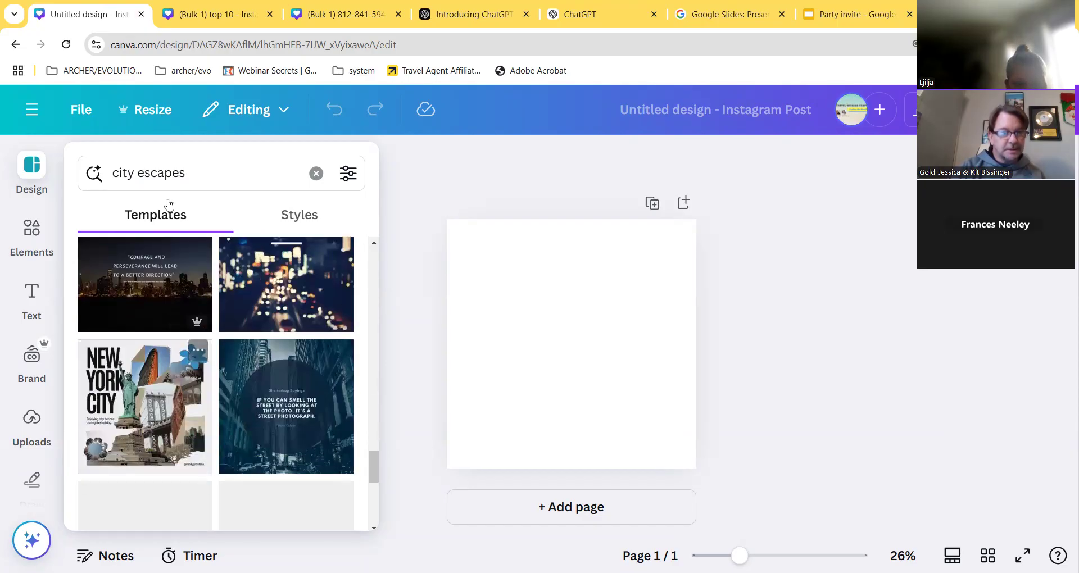
- Search templates for 'city' instead and apply the City Vibes template
left_click(176, 173)
key("BackSpace")
key("BackSpace")
key("BackSpace")
key("BackSpace")
key("BackSpace")
key("BackSpace")
key("BackSpace")
key("BackSpace")
key("Return")
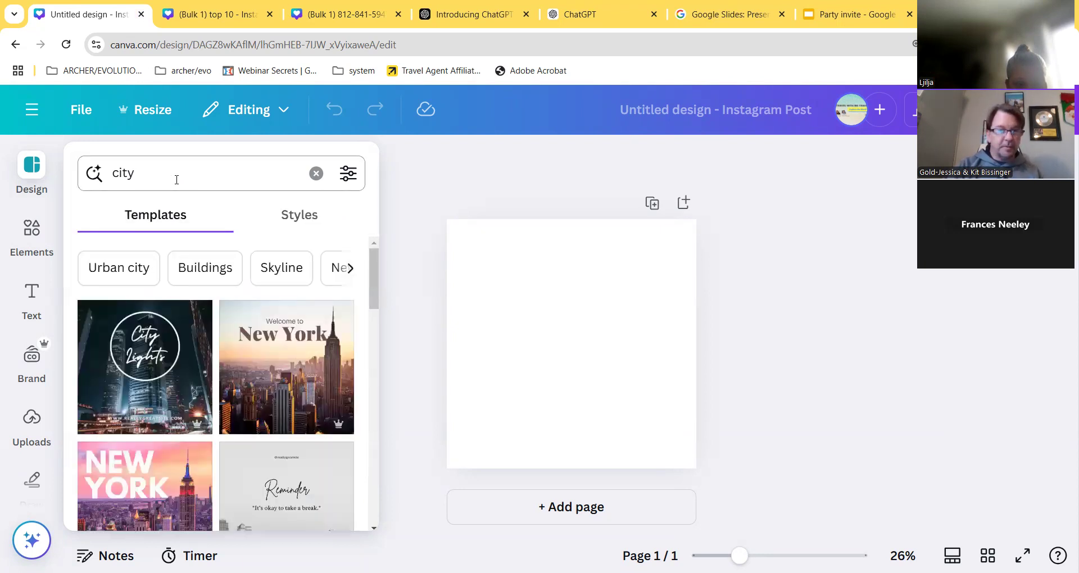
scroll(185, 415, "down", 5)
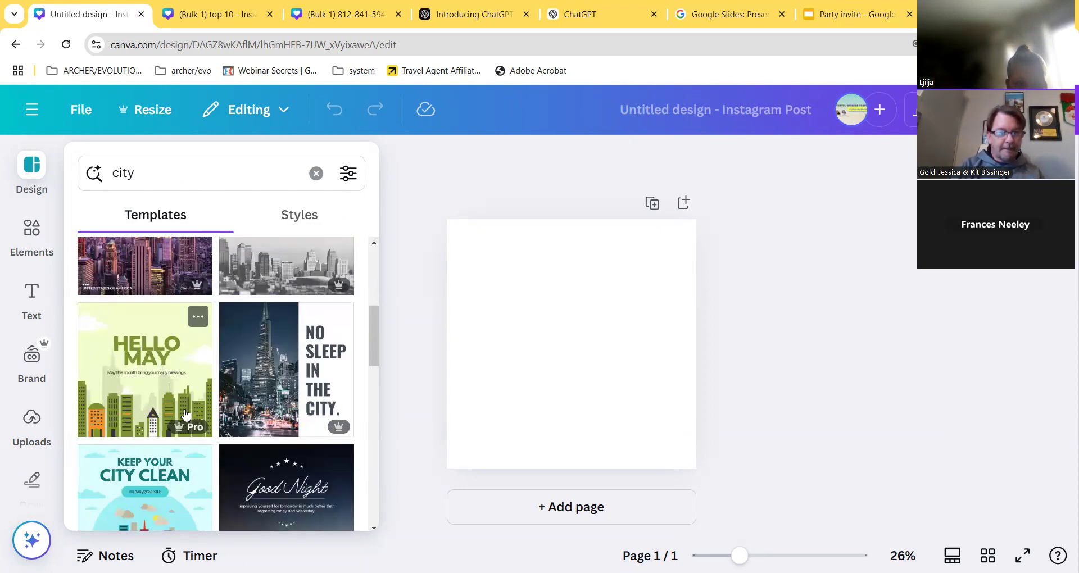
scroll(186, 415, "down", 1)
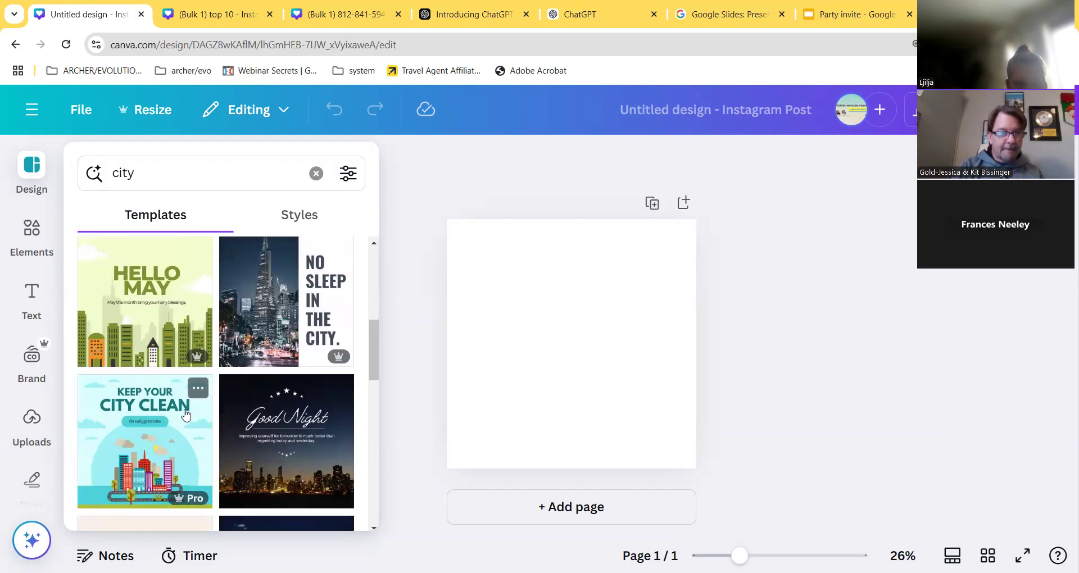
scroll(186, 415, "down", 4)
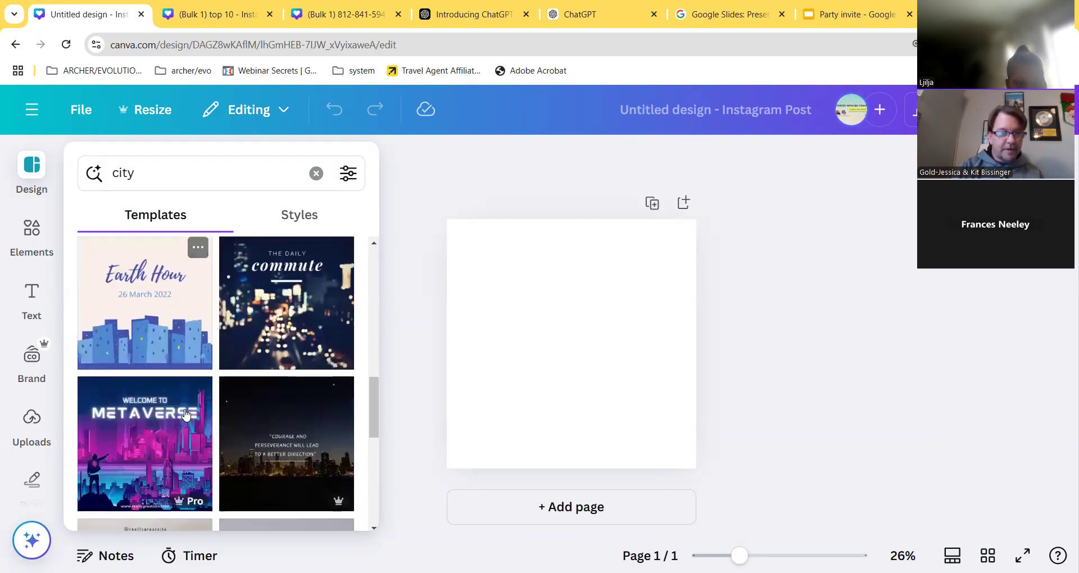
scroll(186, 414, "down", 1)
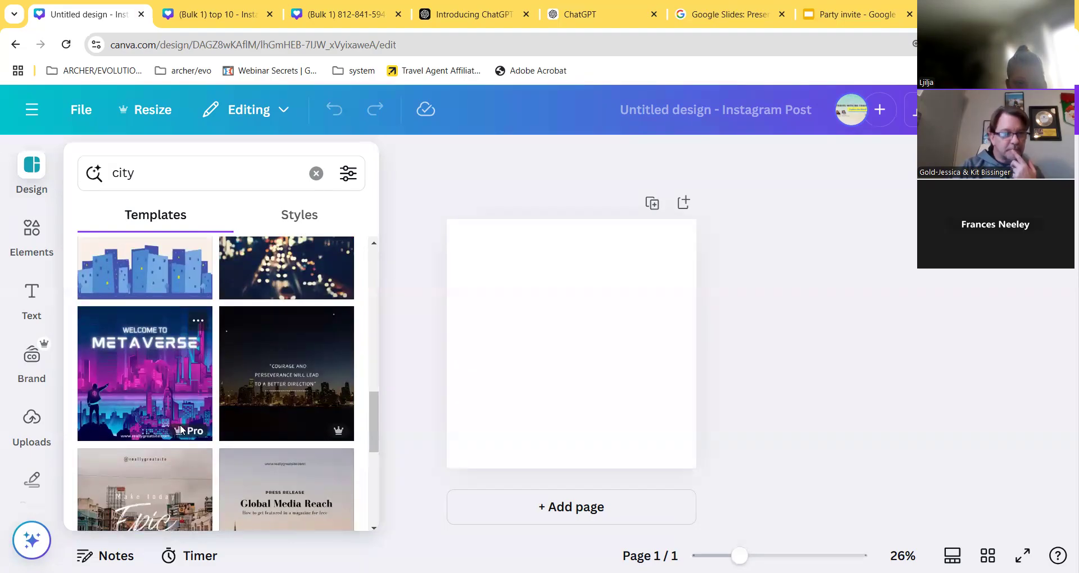
scroll(180, 428, "down", 2)
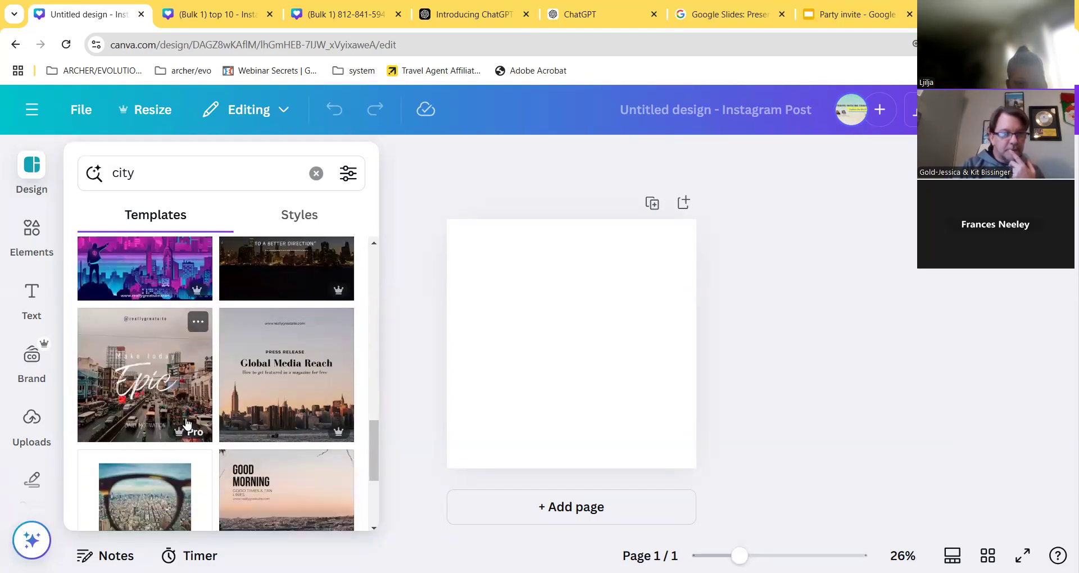
scroll(249, 410, "down", 1)
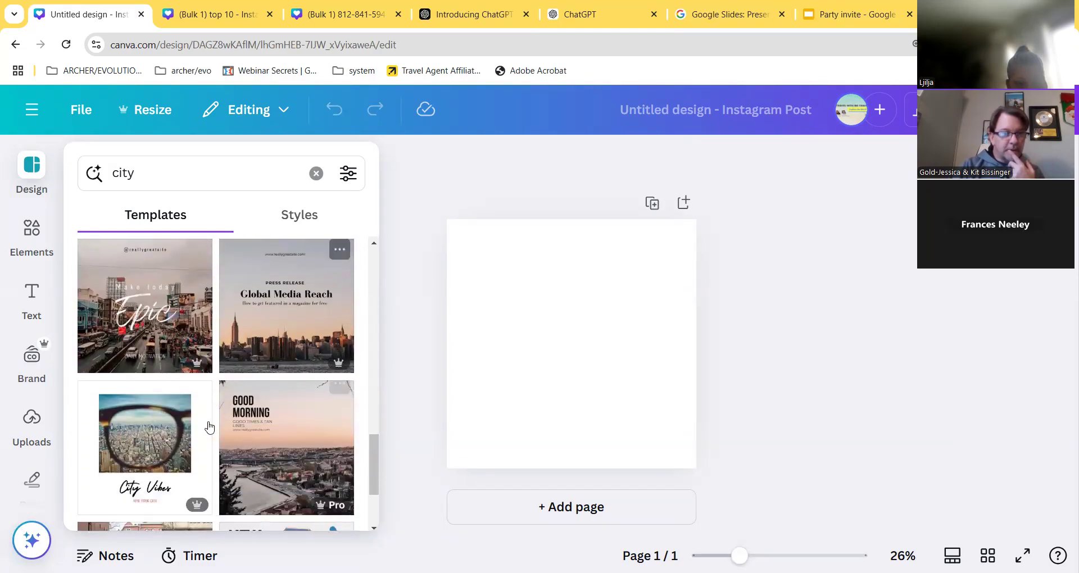
left_click(148, 443)
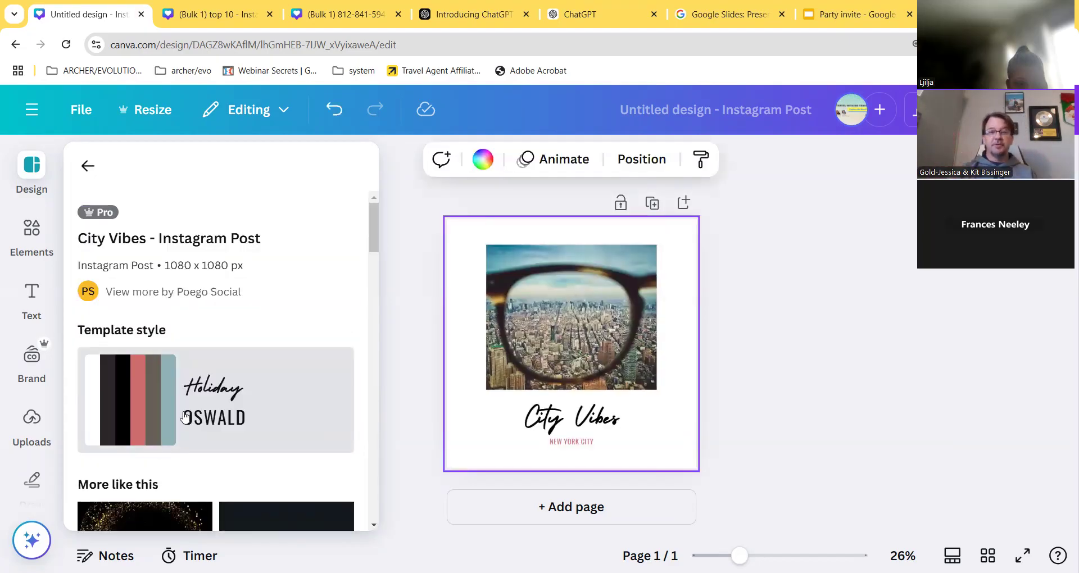
- Duplicate the NEW YORK CITY caption and move the two copies left and right
left_click(572, 443)
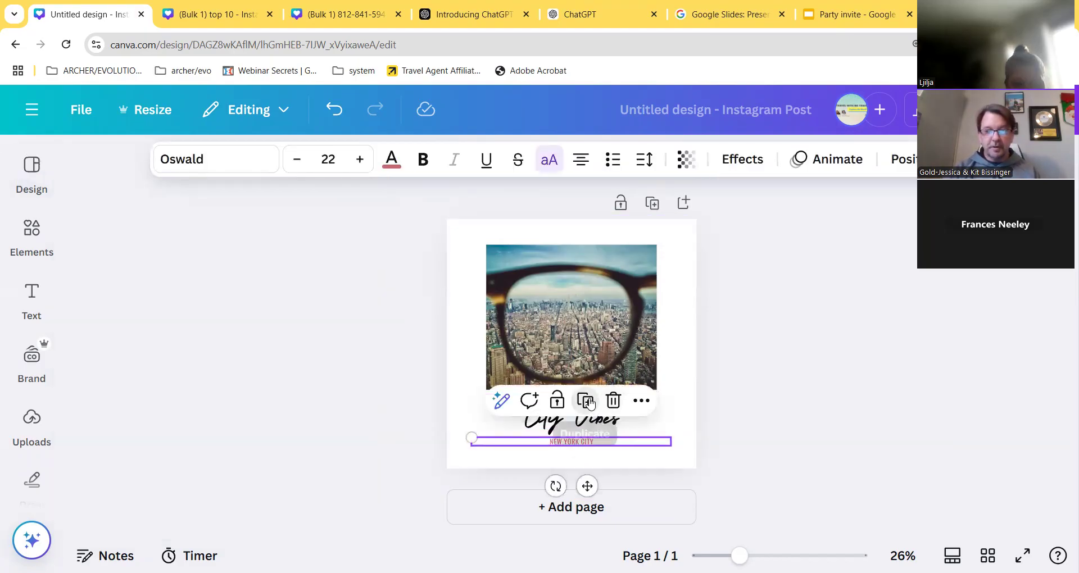
left_click(589, 404)
left_click_drag(591, 490, 509, 499)
left_click(591, 445)
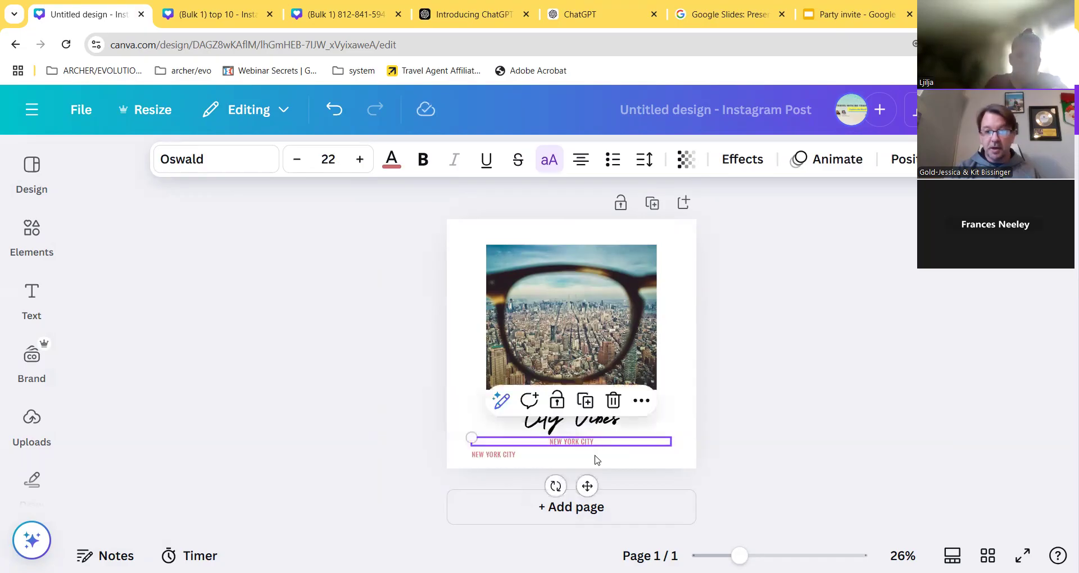
left_click_drag(588, 484, 665, 502)
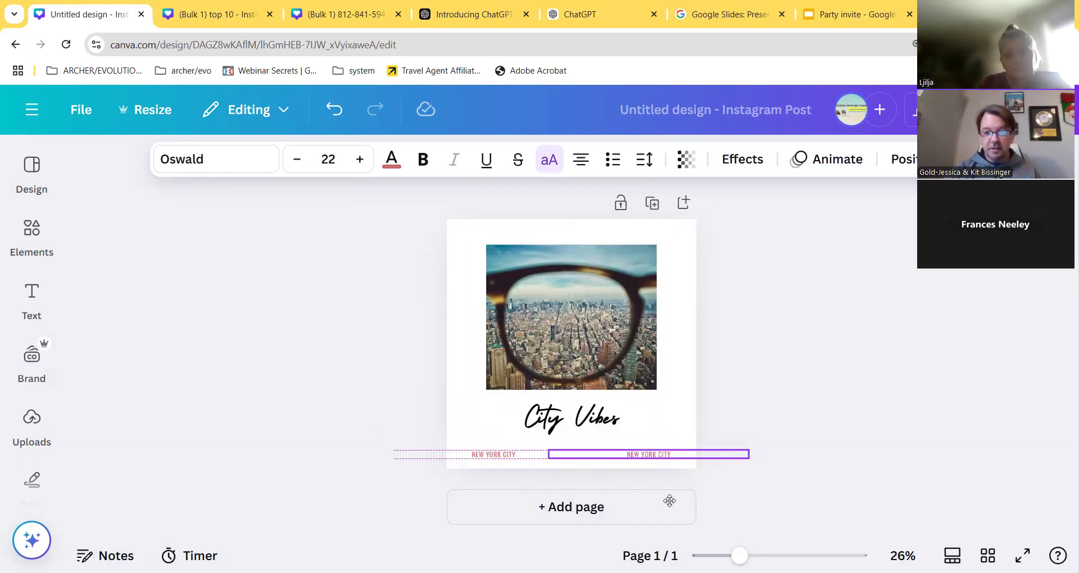
- Replace the right caption with the business phone number and start typing AWTB.INFO on the left
double_click(668, 455)
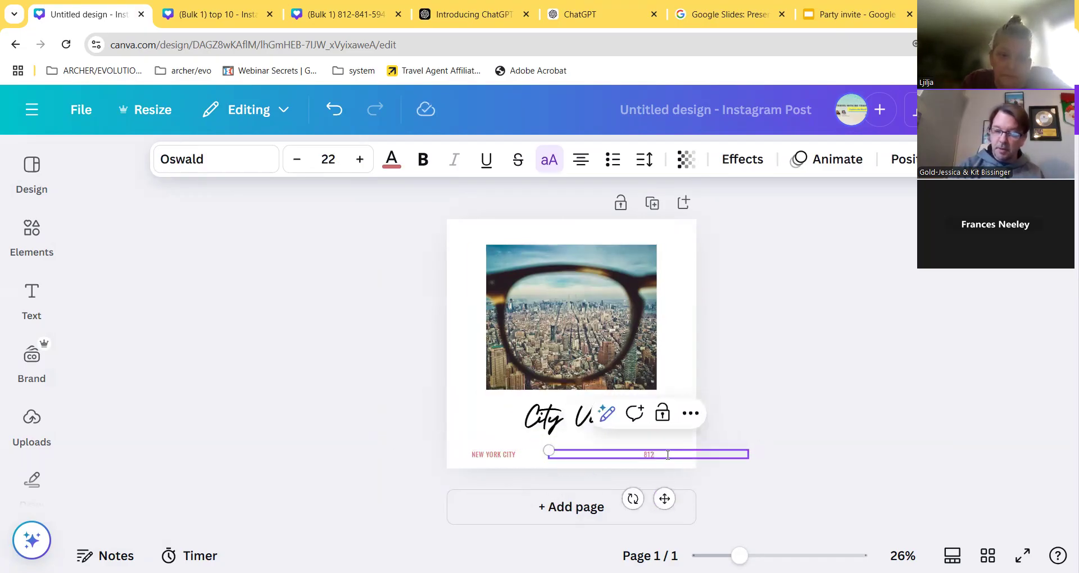
double_click(484, 455)
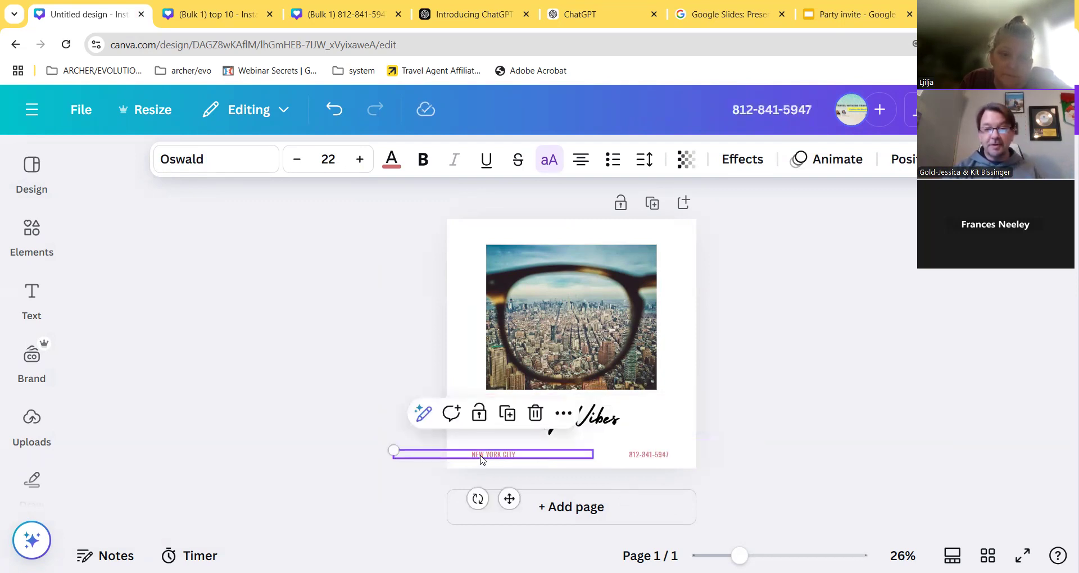
type("AWTB.INFP")
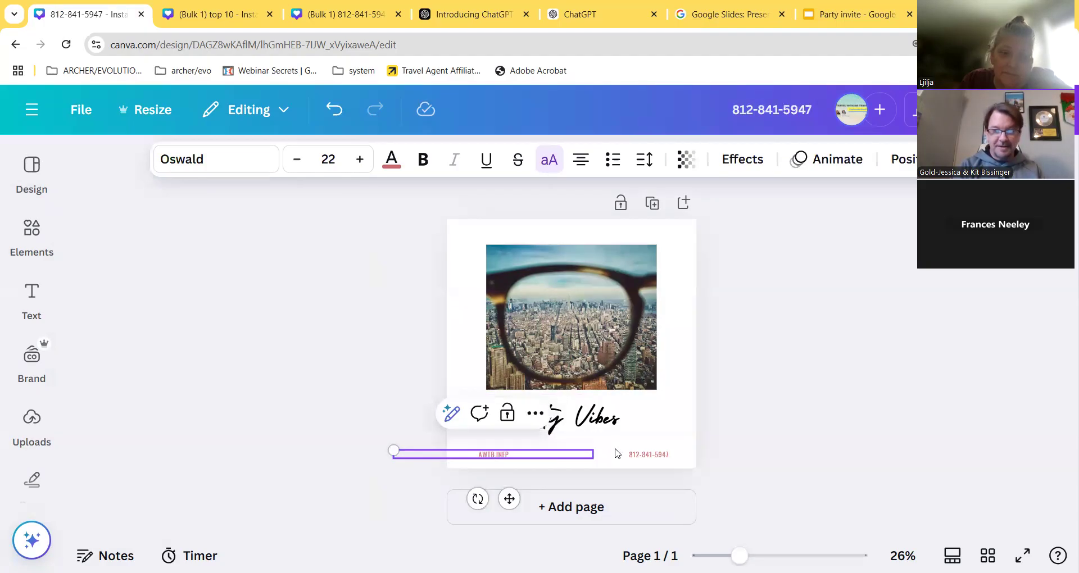
- Insert the travel-agency logo from Uploads and shrink it into the top-left corner
left_click(32, 417)
scroll(201, 423, "down", 3)
scroll(201, 423, "down", 10)
scroll(224, 529, "down", 10)
scroll(234, 549, "down", 10)
scroll(250, 548, "down", 10)
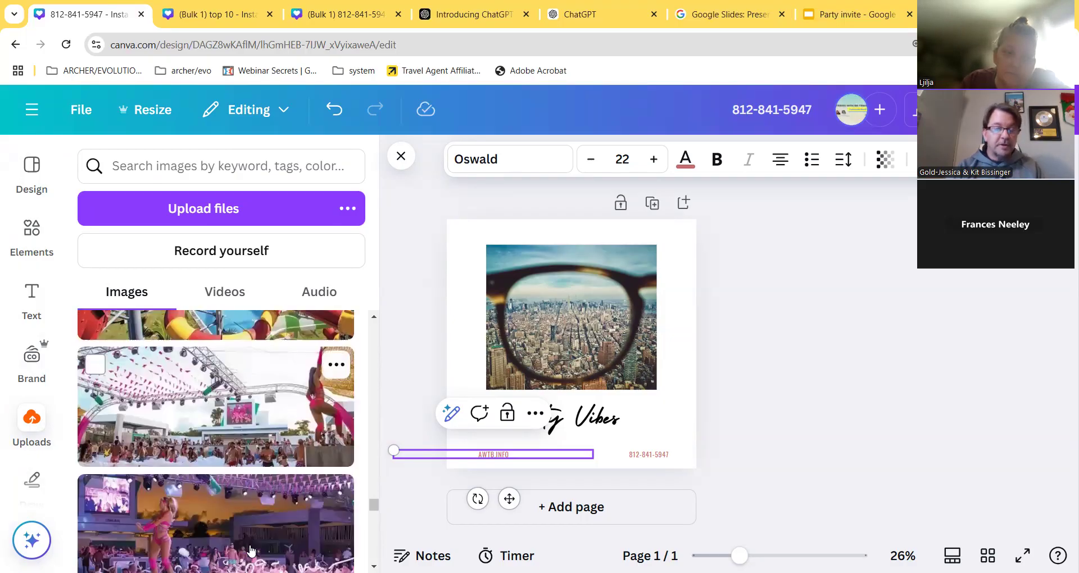
scroll(250, 550, "down", 10)
scroll(253, 550, "down", 10)
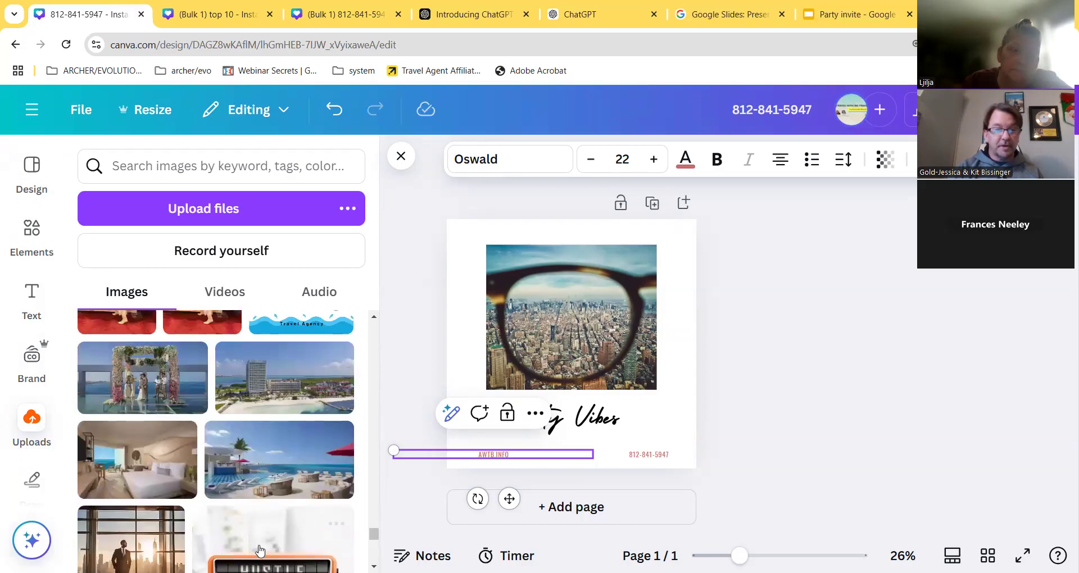
scroll(261, 551, "up", 3)
left_click(307, 418)
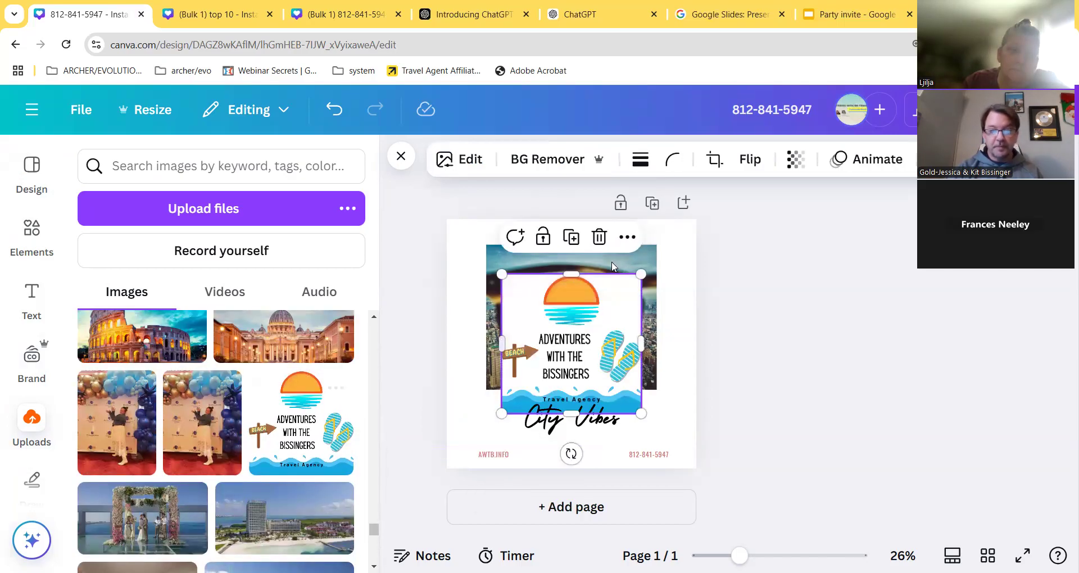
left_click_drag(627, 293, 582, 470)
left_click_drag(598, 435, 465, 240)
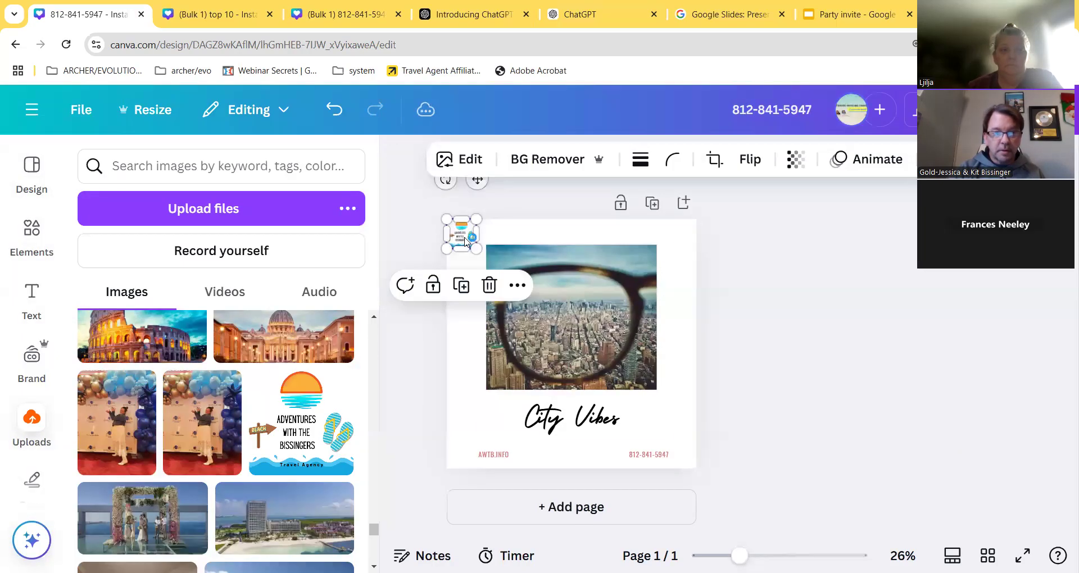
- Shift AWTB.INFO slightly left and align the phone number with the right edge
left_click(488, 419)
left_click(495, 455)
left_click_drag(498, 455, 476, 454)
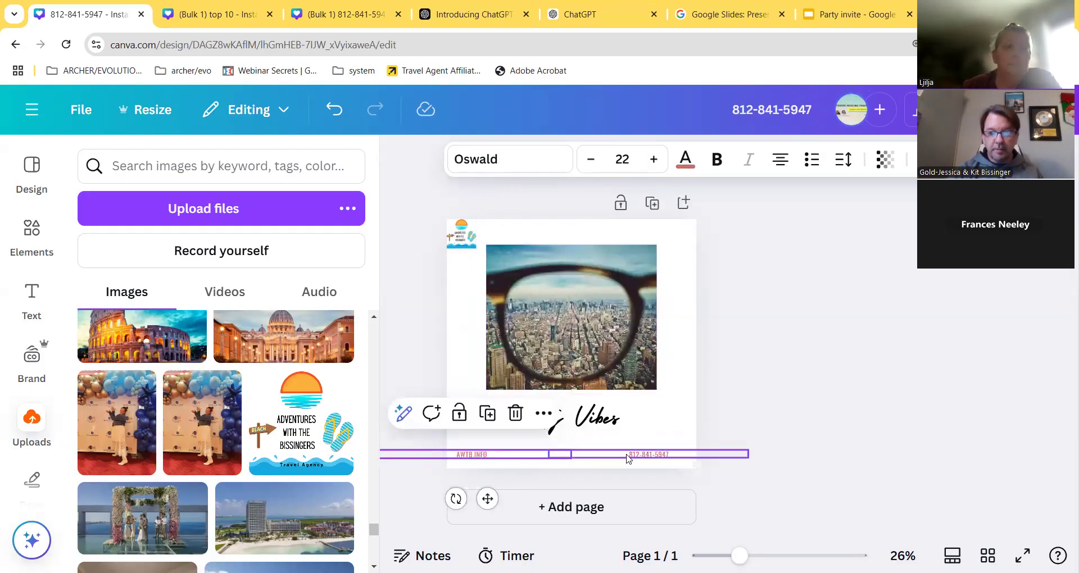
left_click(649, 455)
left_click_drag(669, 499, 678, 500)
left_click(548, 427)
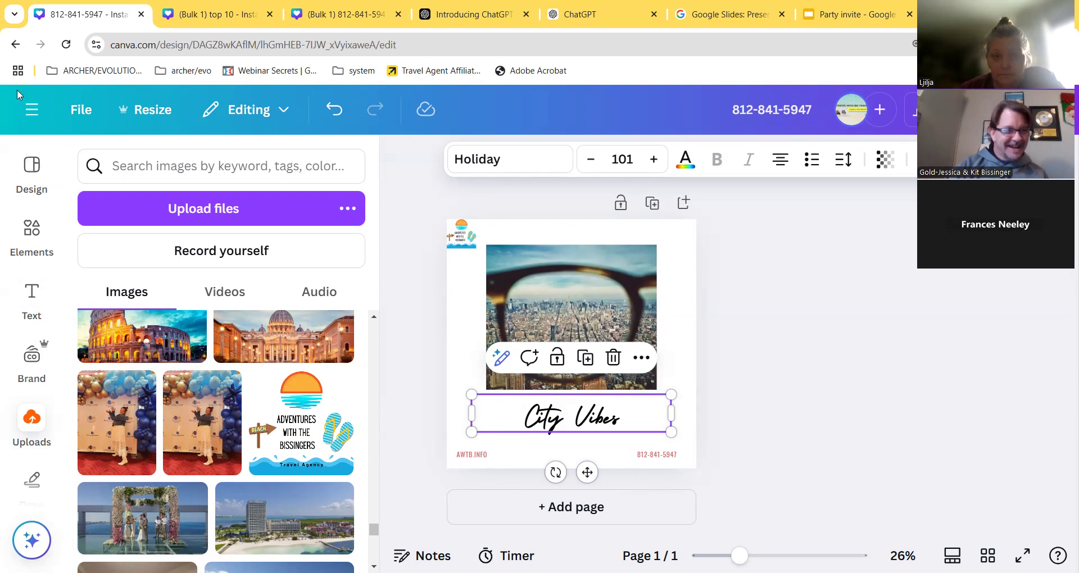
scroll(46, 298, "down", 5)
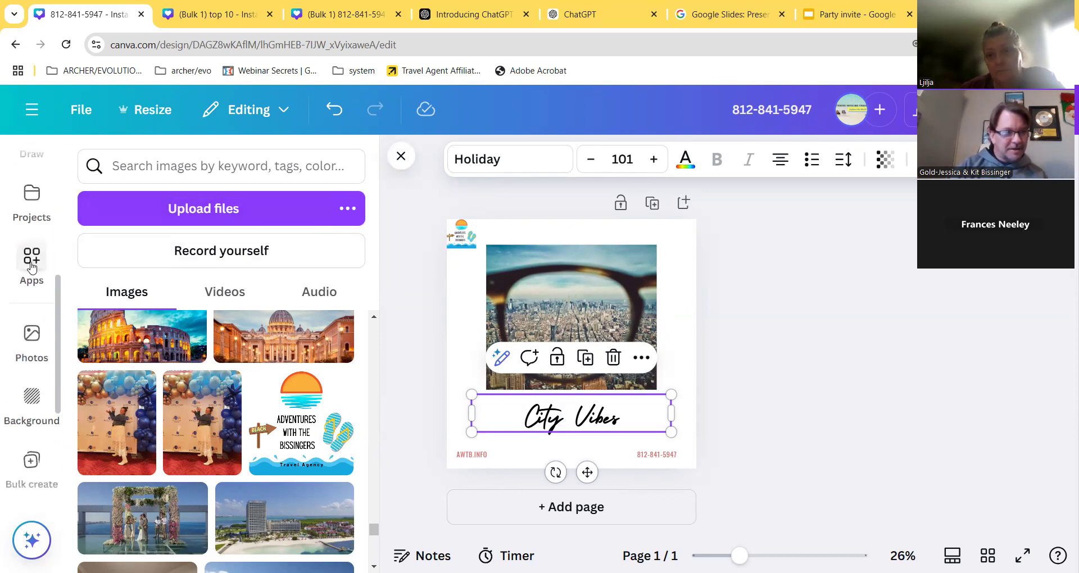
- Paste Paris, Venice, New York City, Kyoto and Prague as manual Name data in Bulk create
left_click(32, 263)
scroll(291, 281, "down", 10)
left_click(274, 320)
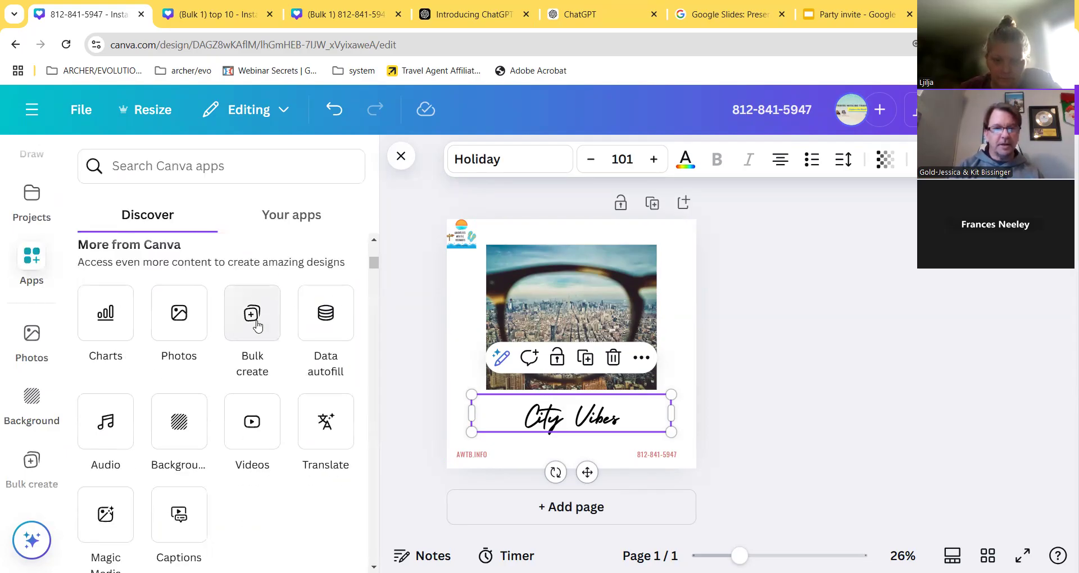
left_click(185, 544)
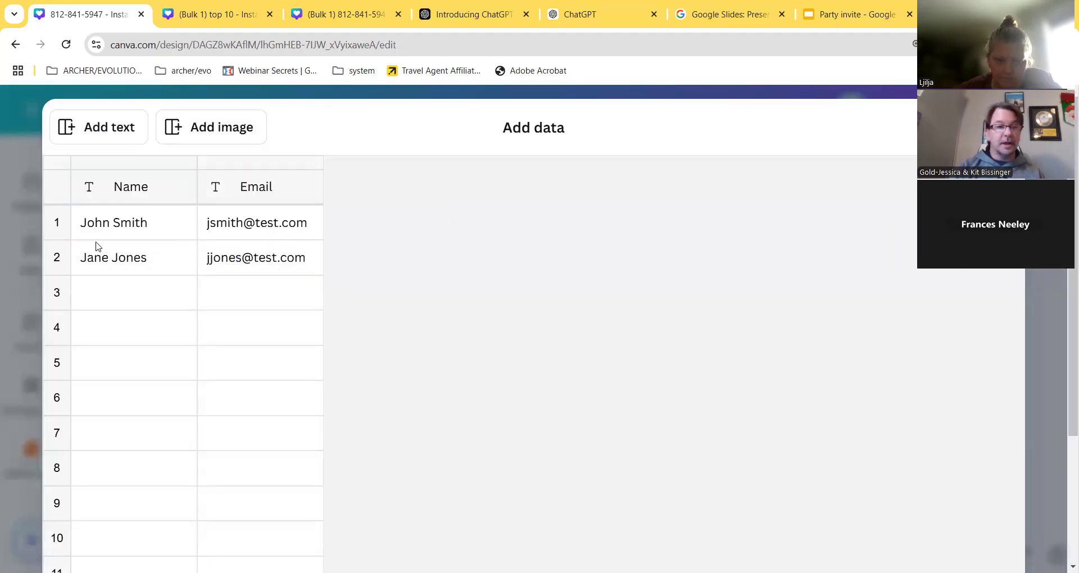
left_click(113, 228)
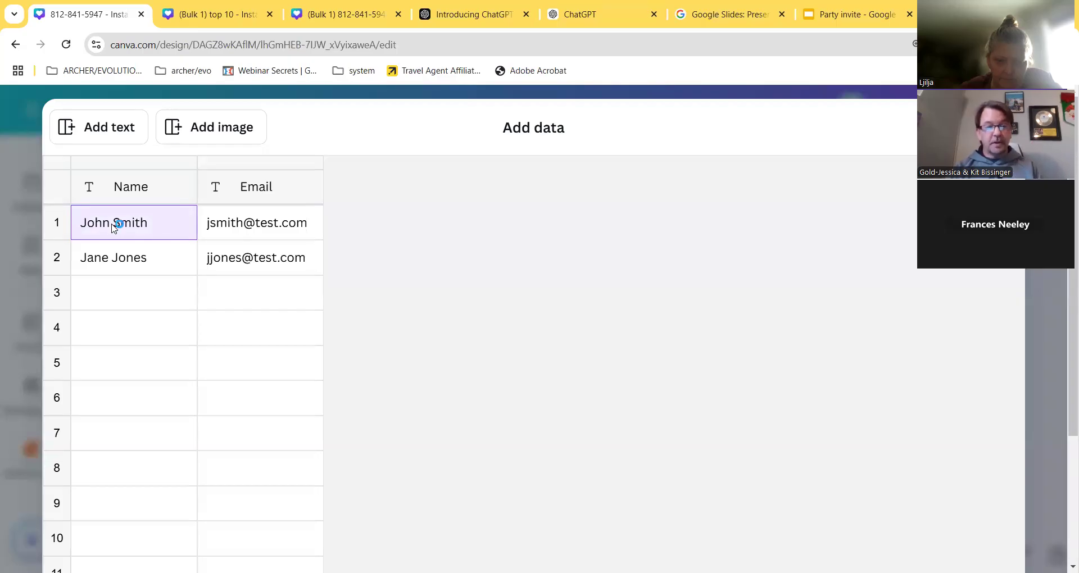
key("ctrl+v")
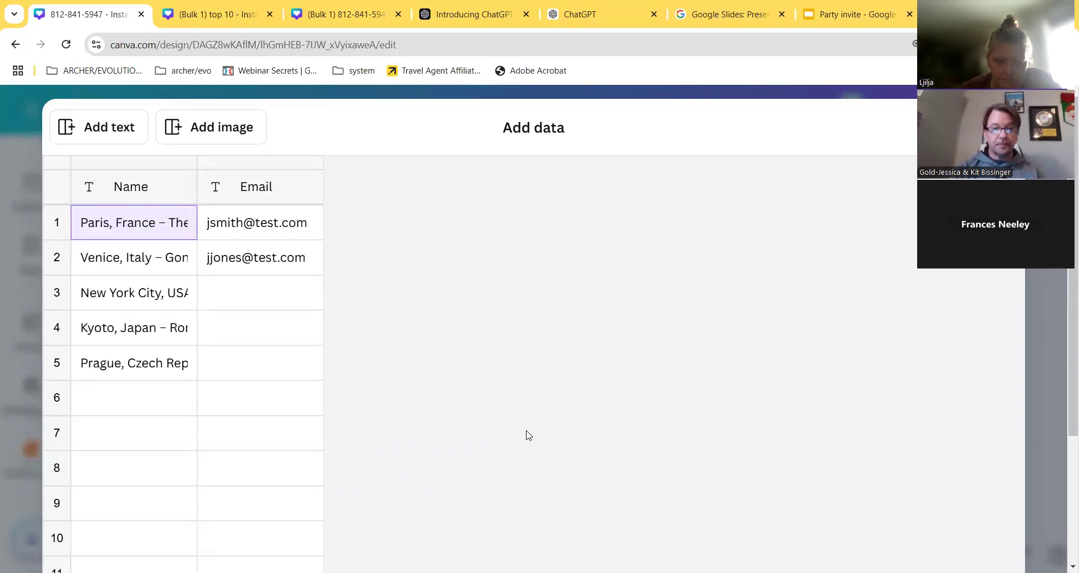
scroll(627, 431, "down", 8)
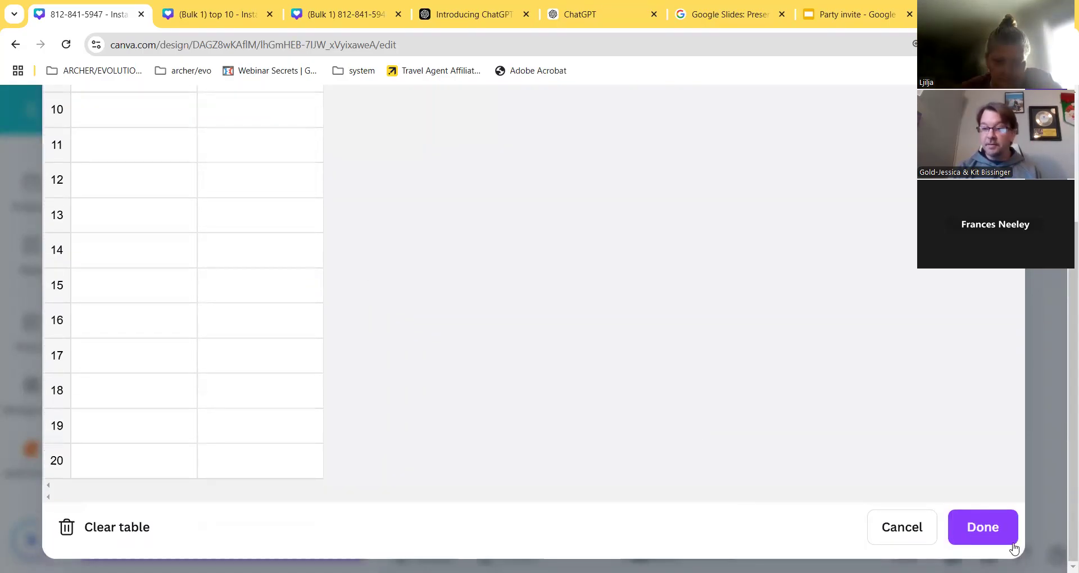
left_click(983, 534)
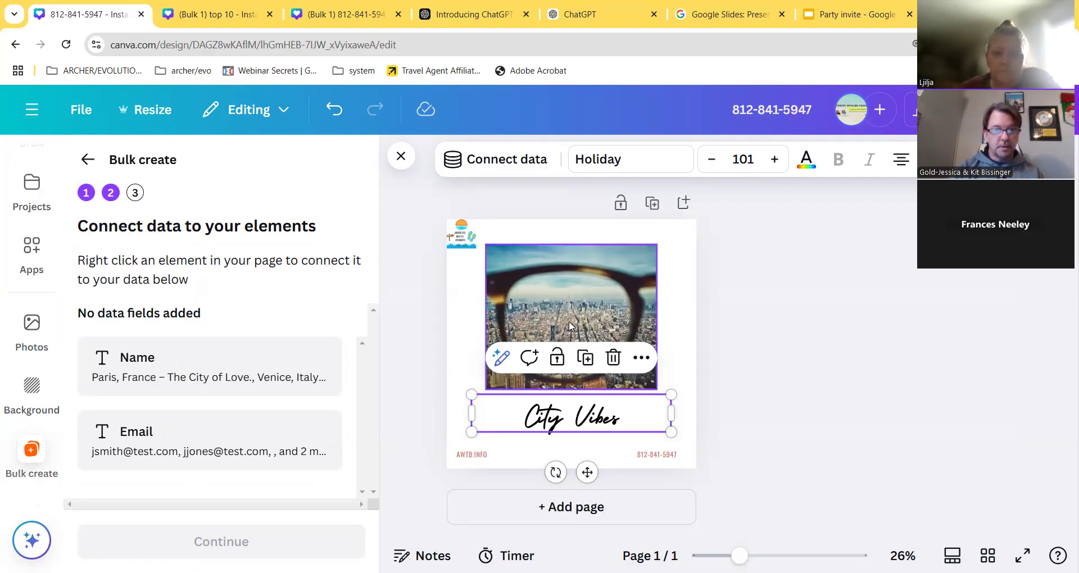
- Select the City Vibes heading and reopen the Bulk create app
double_click(570, 402)
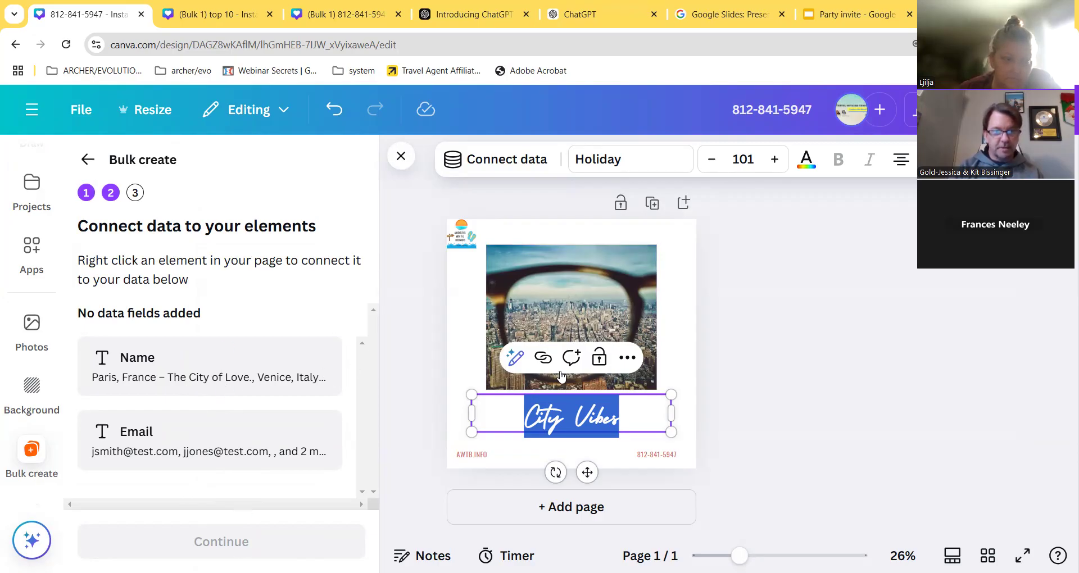
left_click(676, 335)
left_click(599, 423)
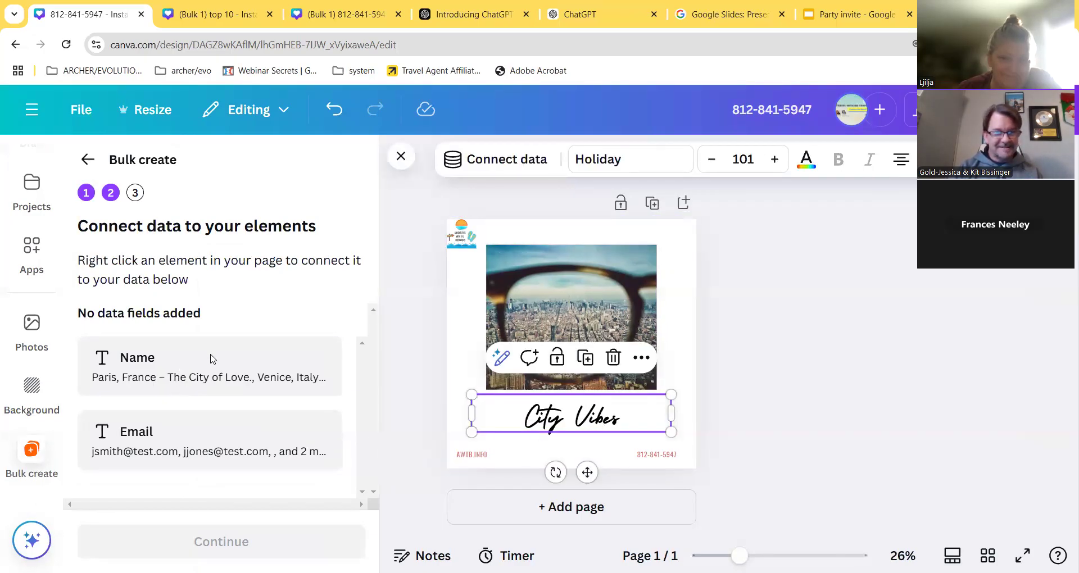
double_click(576, 423)
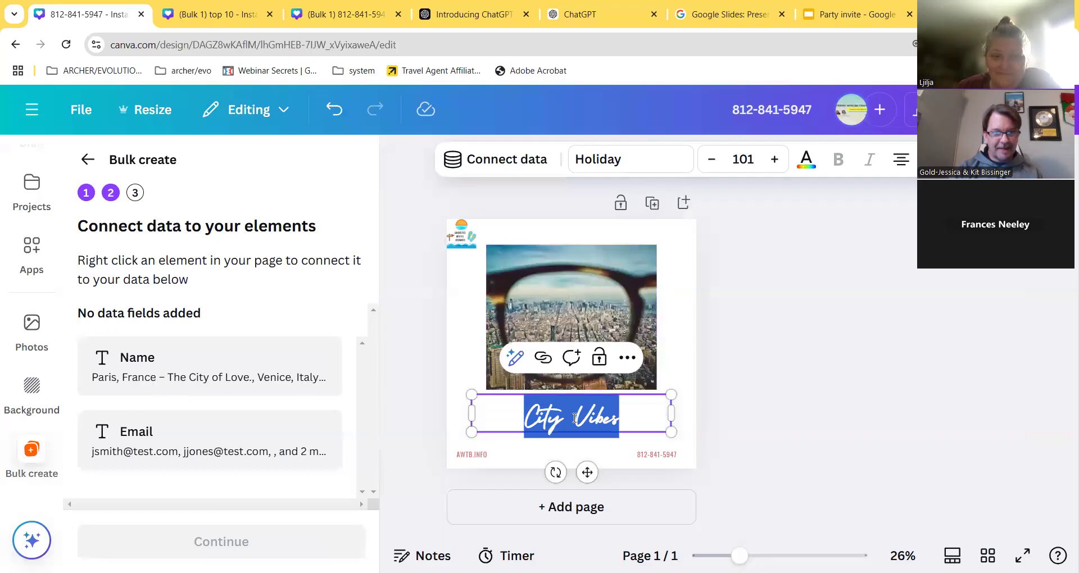
left_click(654, 454)
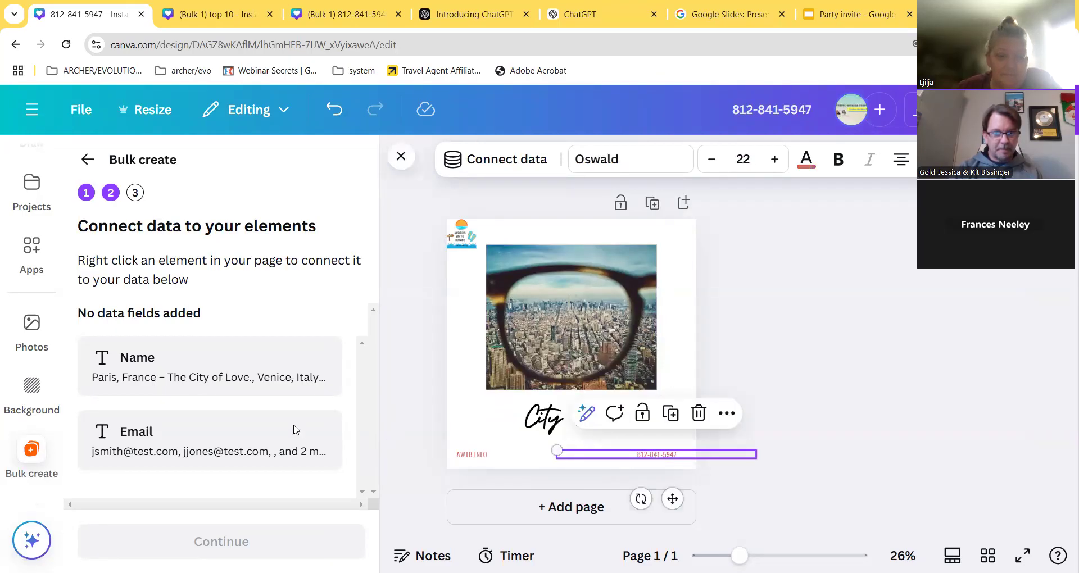
left_click(553, 427)
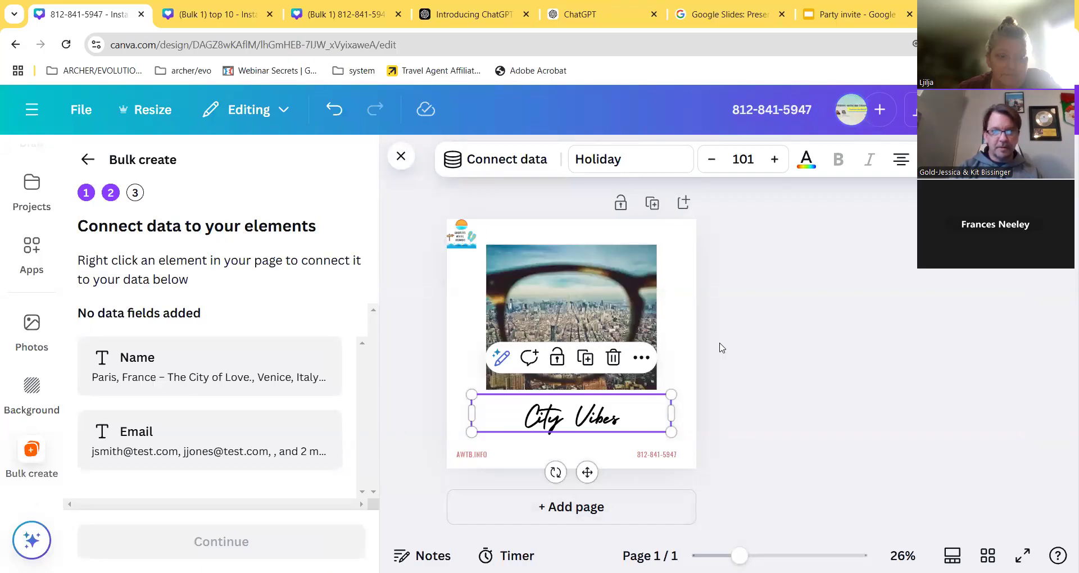
left_click(705, 370)
left_click(593, 414)
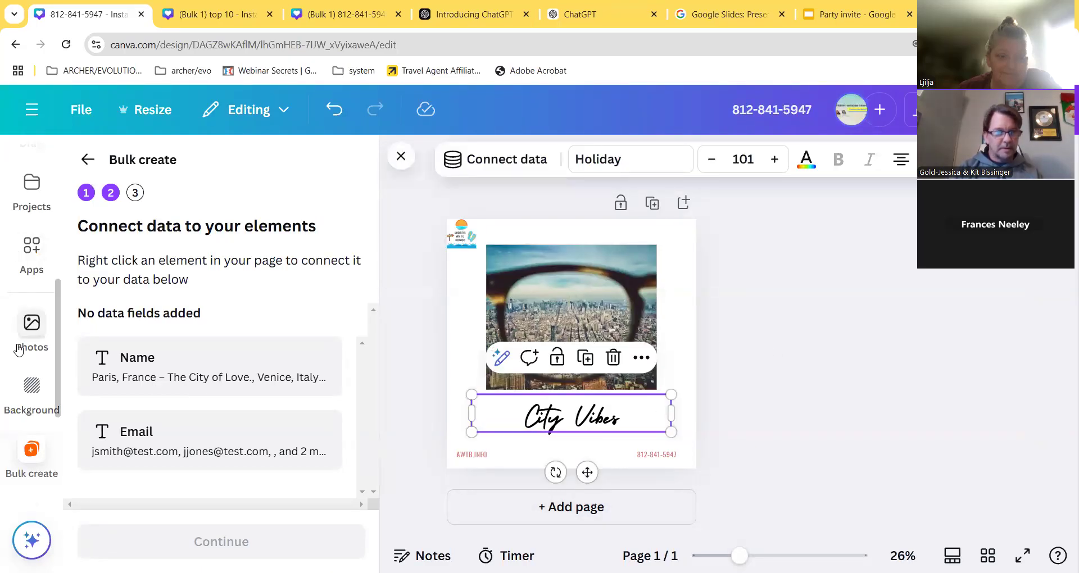
scroll(32, 360, "down", 3)
scroll(31, 365, "up", 3)
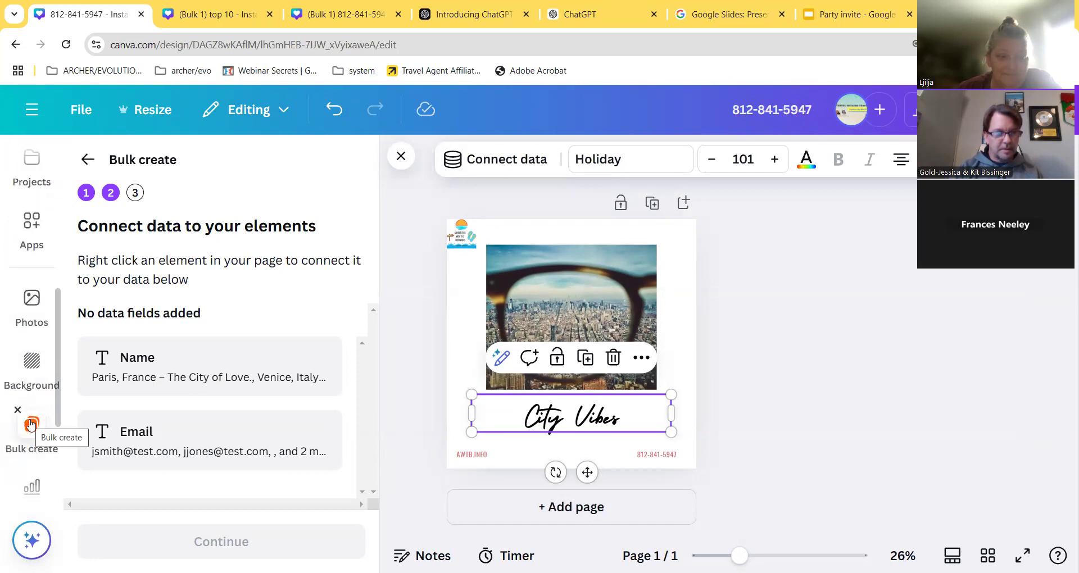
left_click(32, 223)
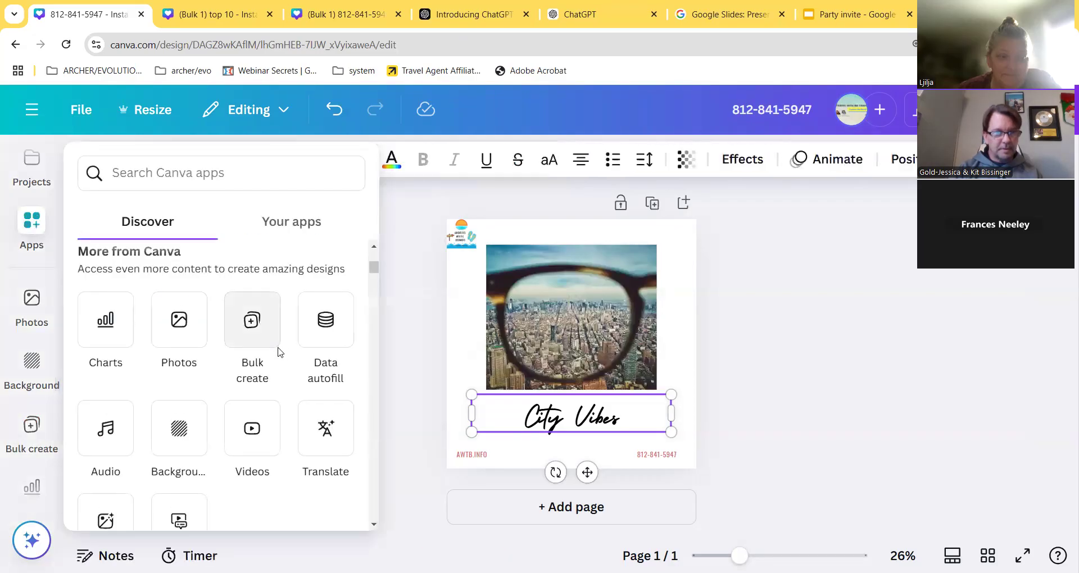
left_click(253, 320)
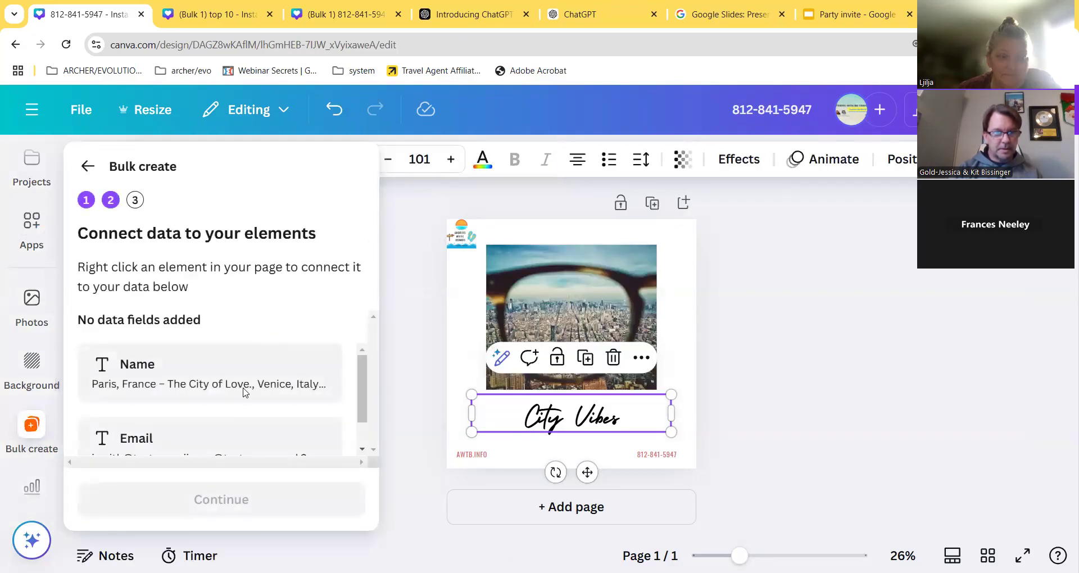
scroll(155, 379, "down", 1)
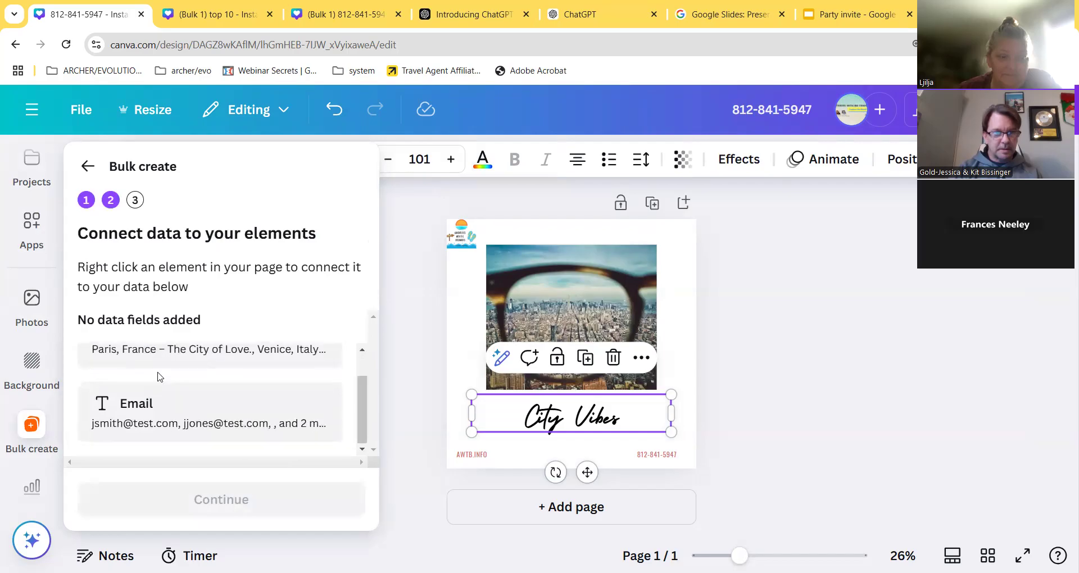
scroll(161, 368, "up", 1)
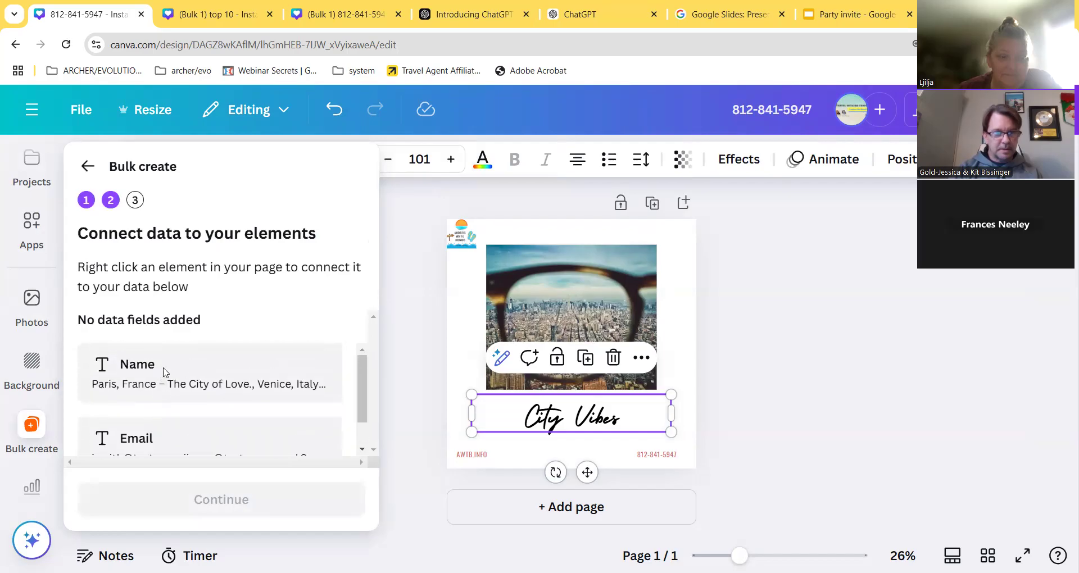
- Connect the City Vibes heading to the Name field and continue to Apply data
double_click(585, 419)
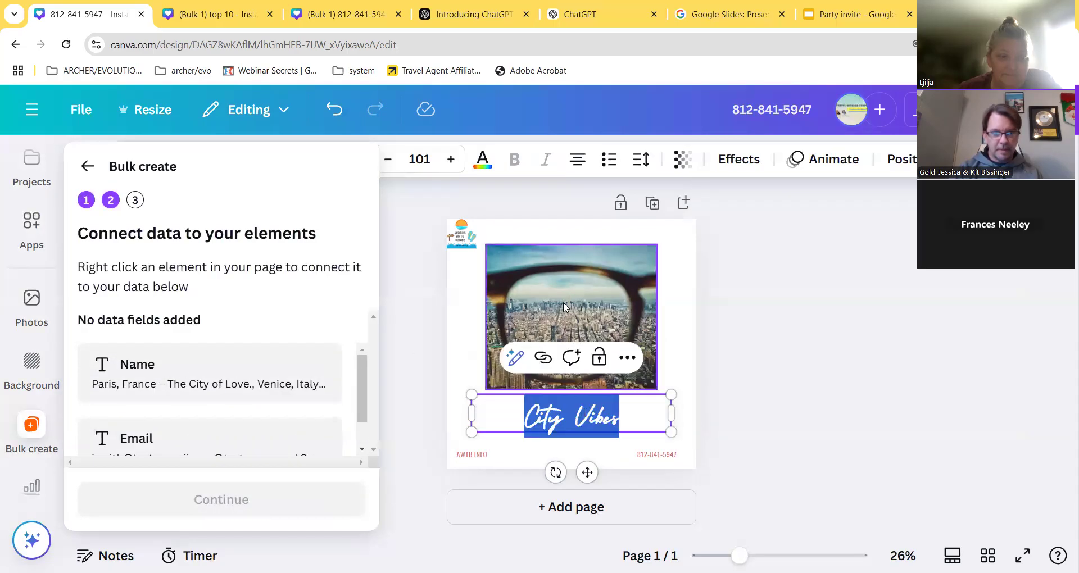
left_click(536, 416)
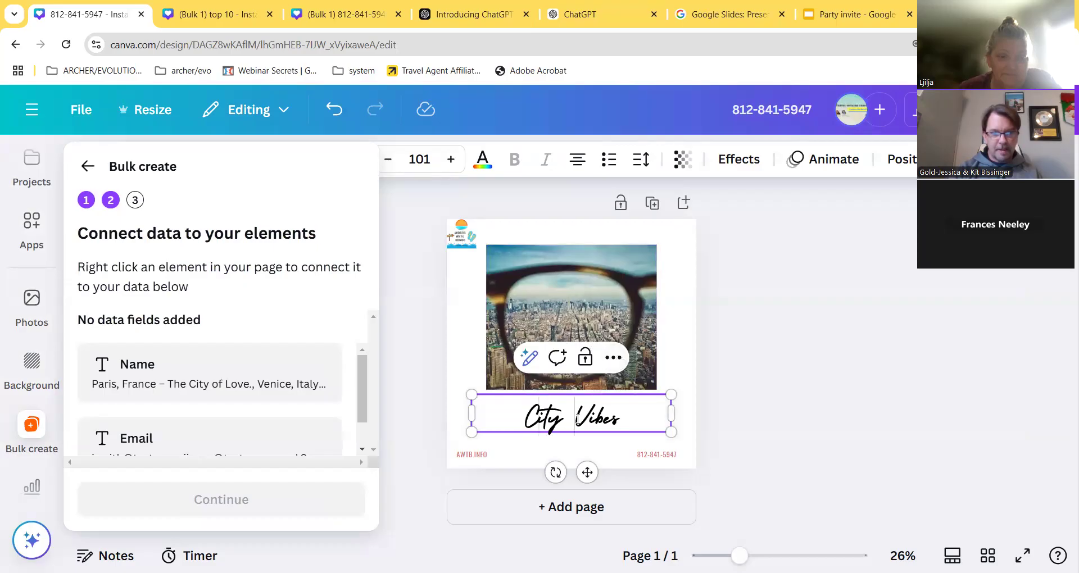
left_click(611, 359)
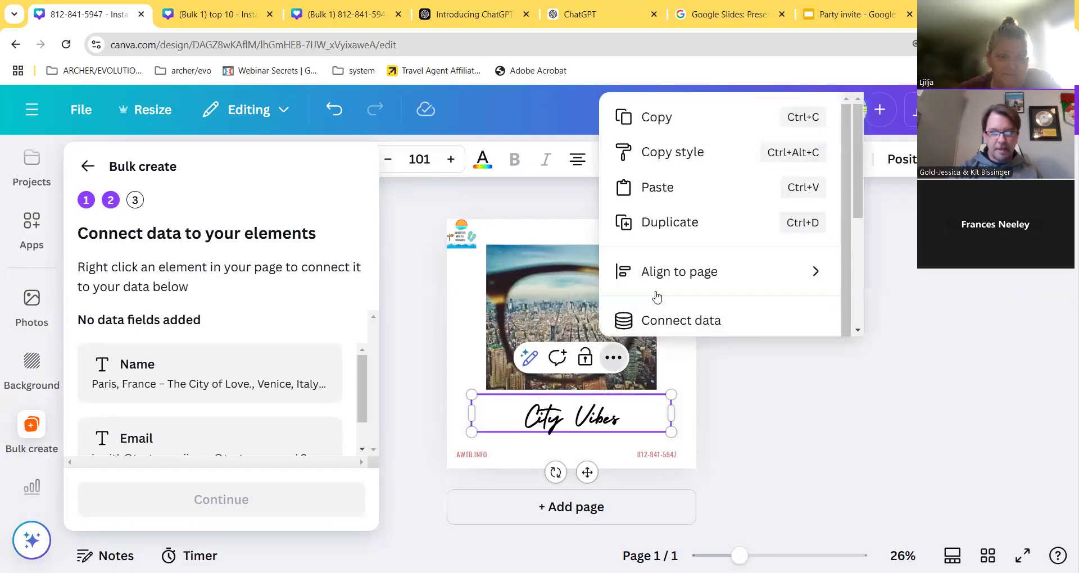
scroll(656, 296, "down", 1)
left_click(663, 304)
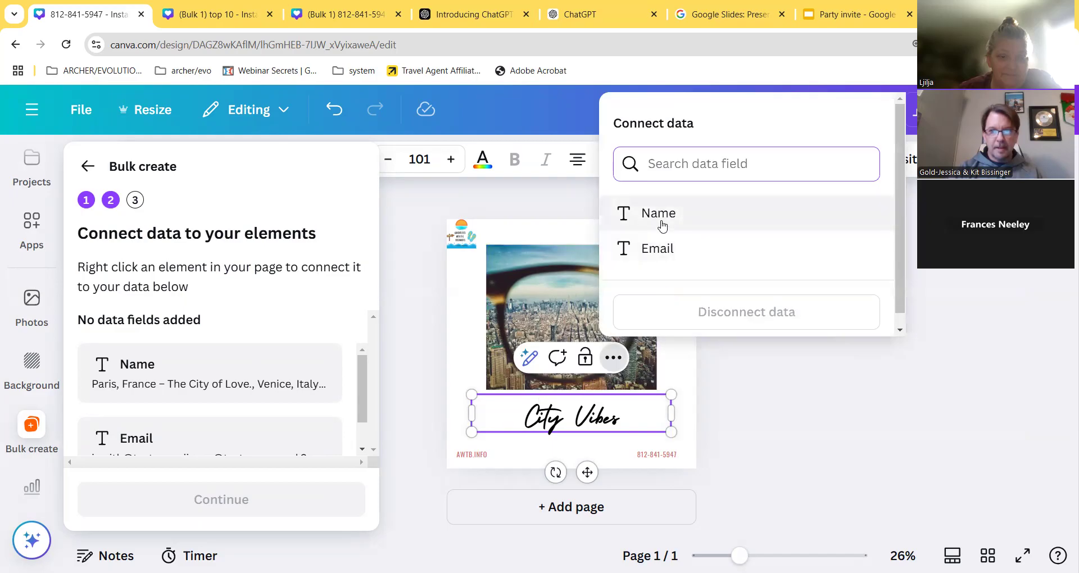
left_click(662, 225)
scroll(188, 444, "down", 1)
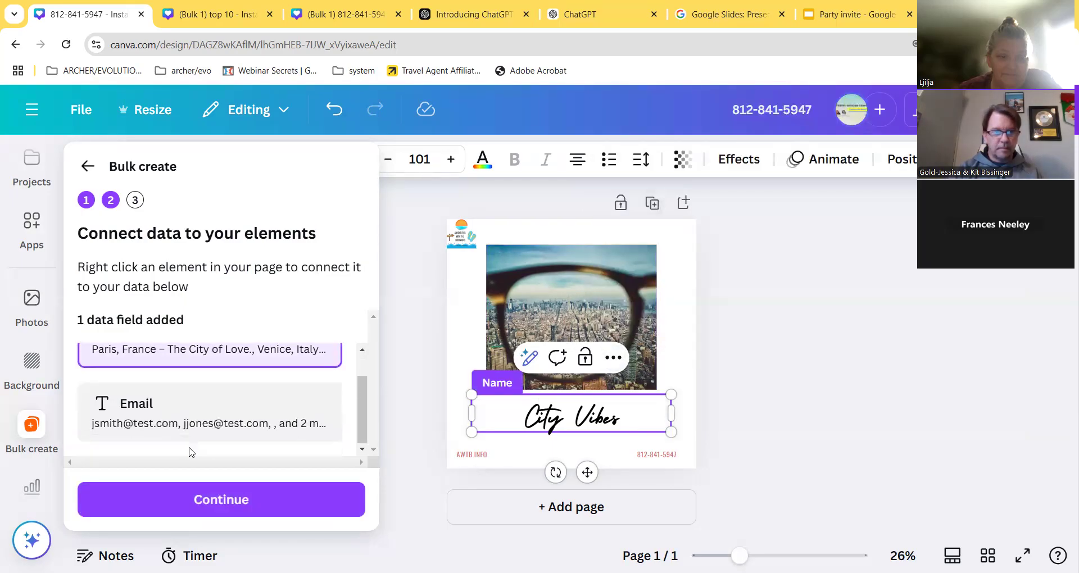
left_click(208, 504)
scroll(234, 424, "down", 2)
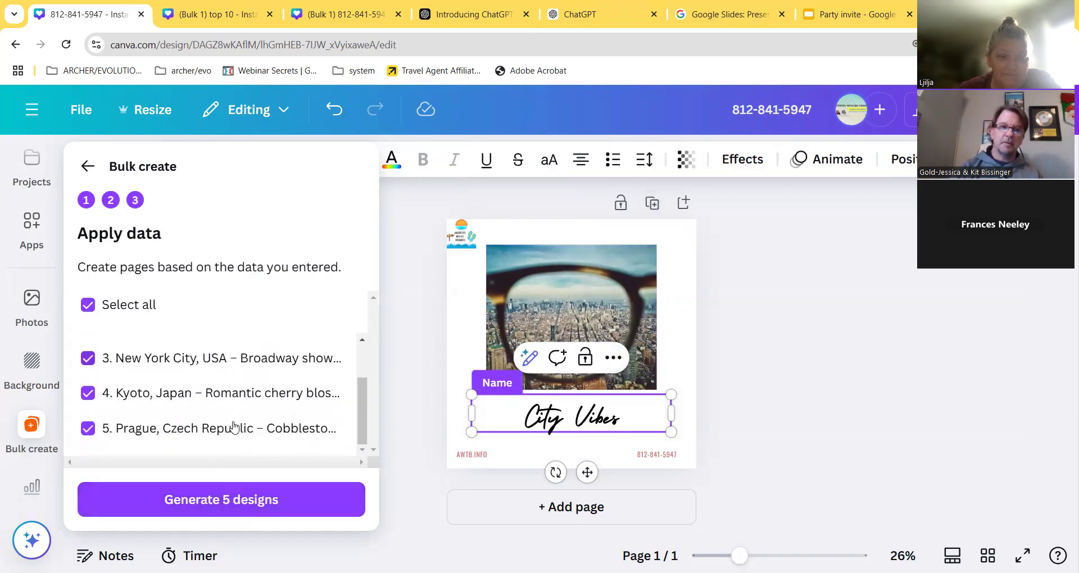
- Generate the five city designs and scroll through the resulting pages
left_click(243, 511)
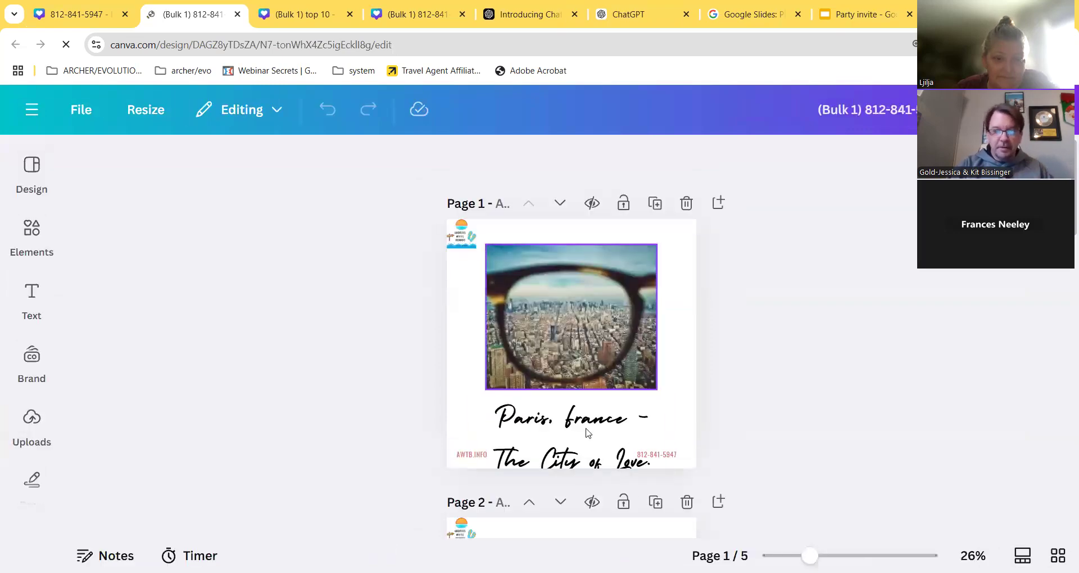
scroll(587, 433, "down", 10)
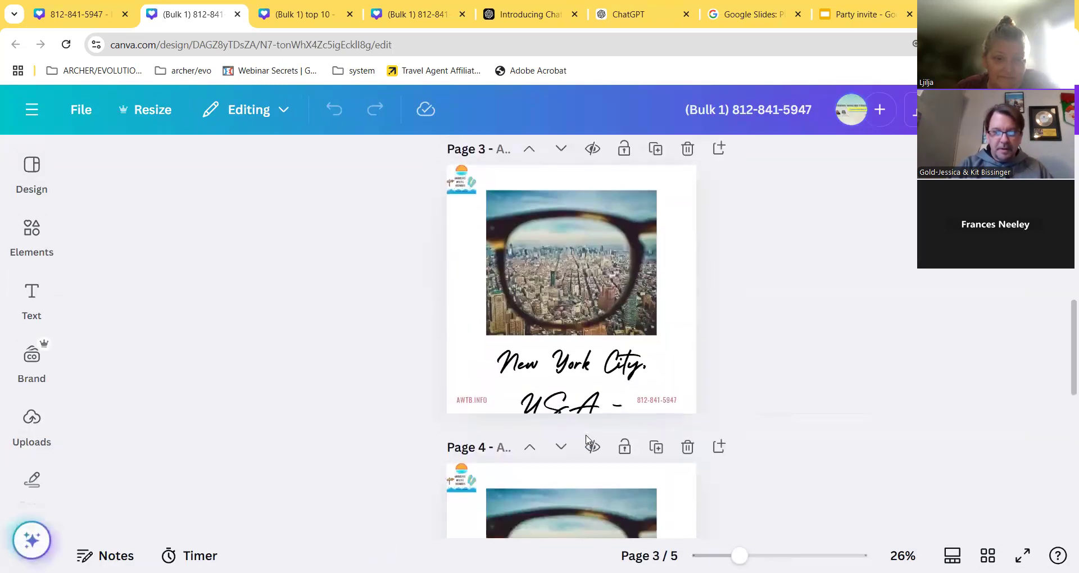
scroll(587, 439, "down", 6)
scroll(588, 439, "up", 10)
scroll(587, 440, "up", 7)
- Set the Paris caption to size 68 and break it onto a new line before 'The'
left_click(585, 426)
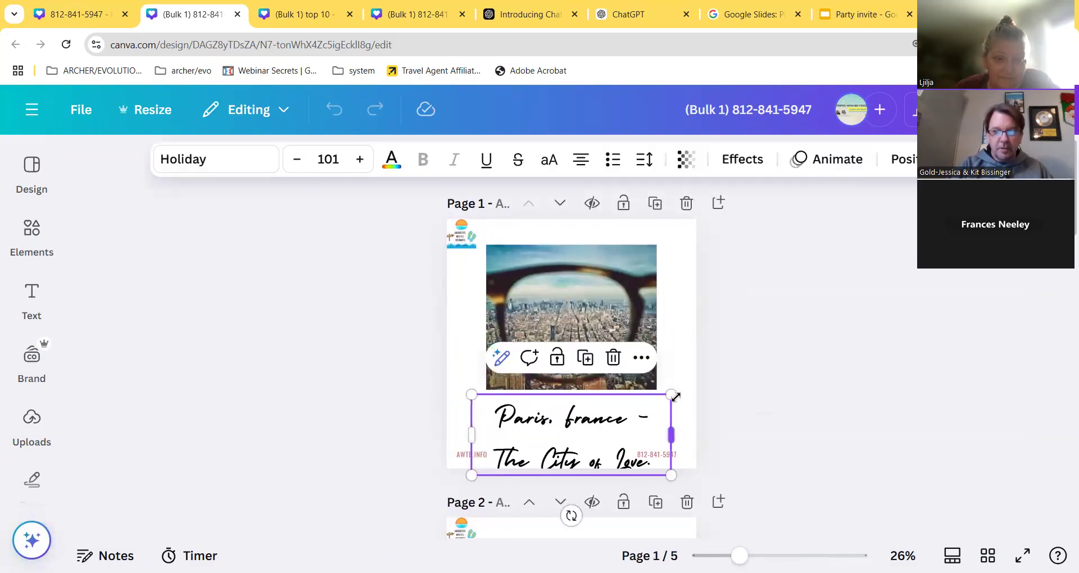
left_click(328, 160)
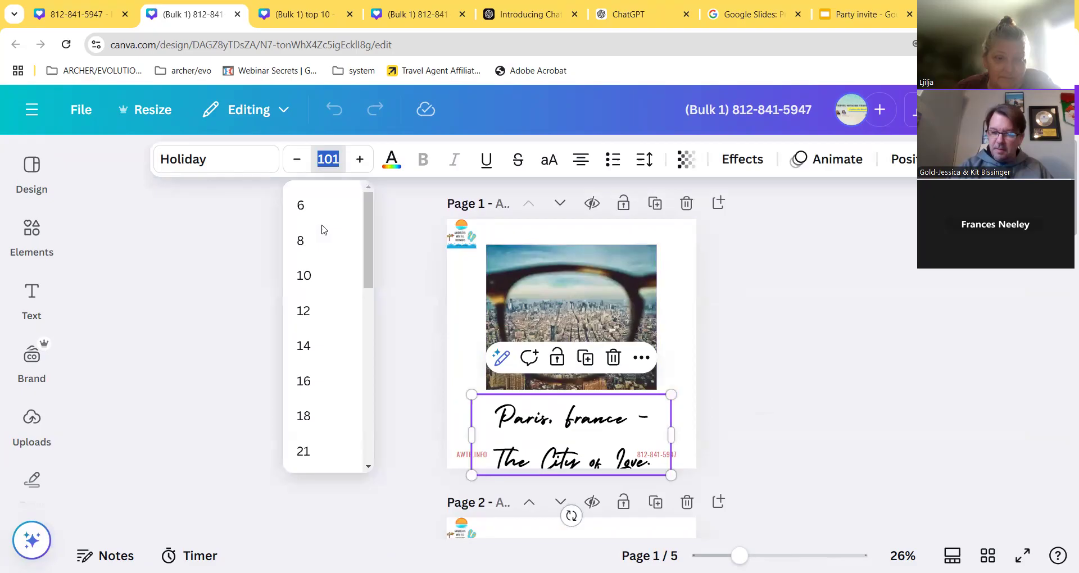
type("68")
key("Return")
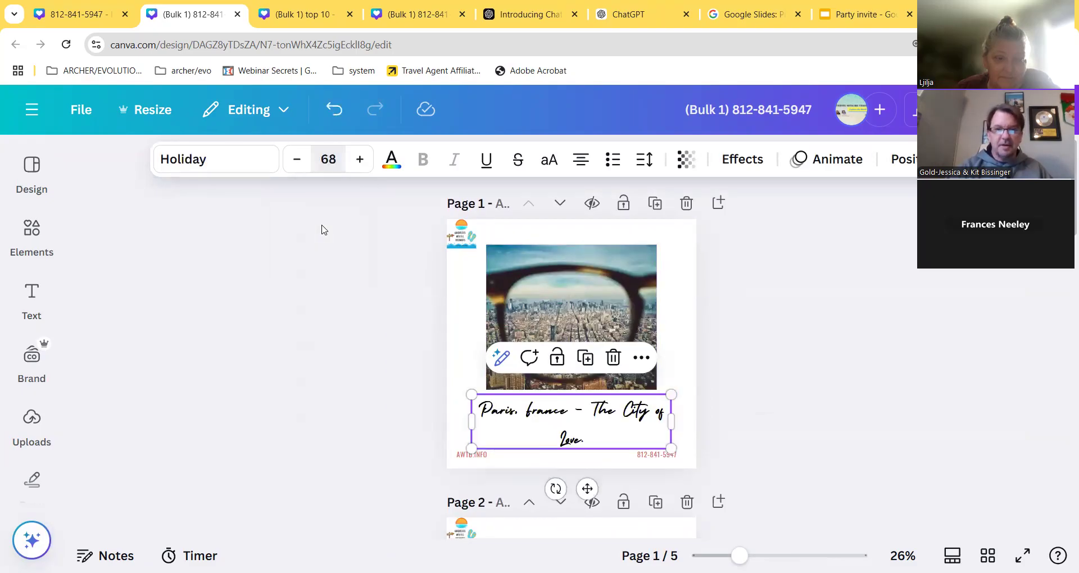
double_click(581, 408)
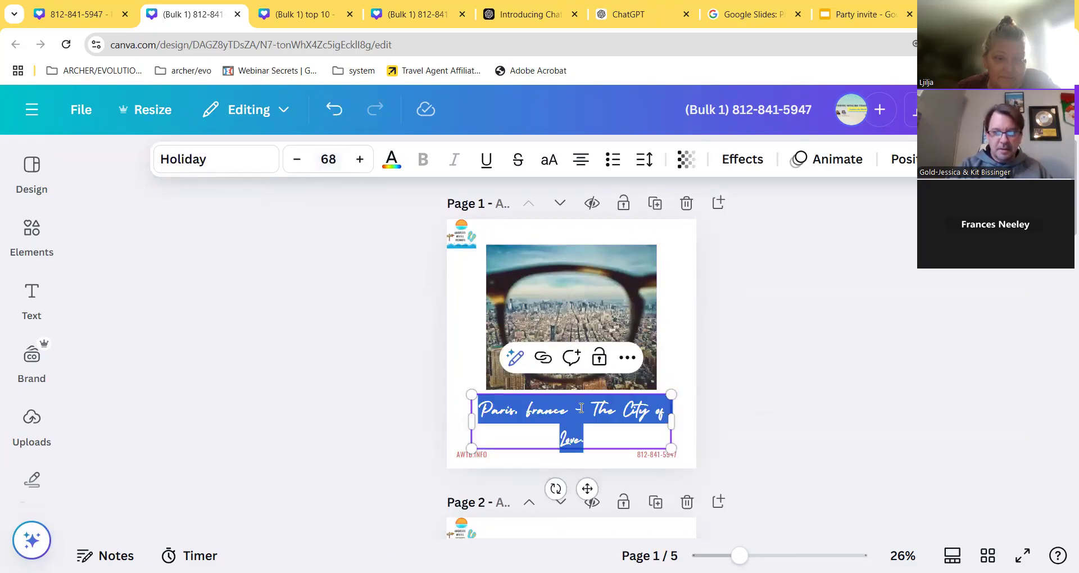
left_click(593, 411)
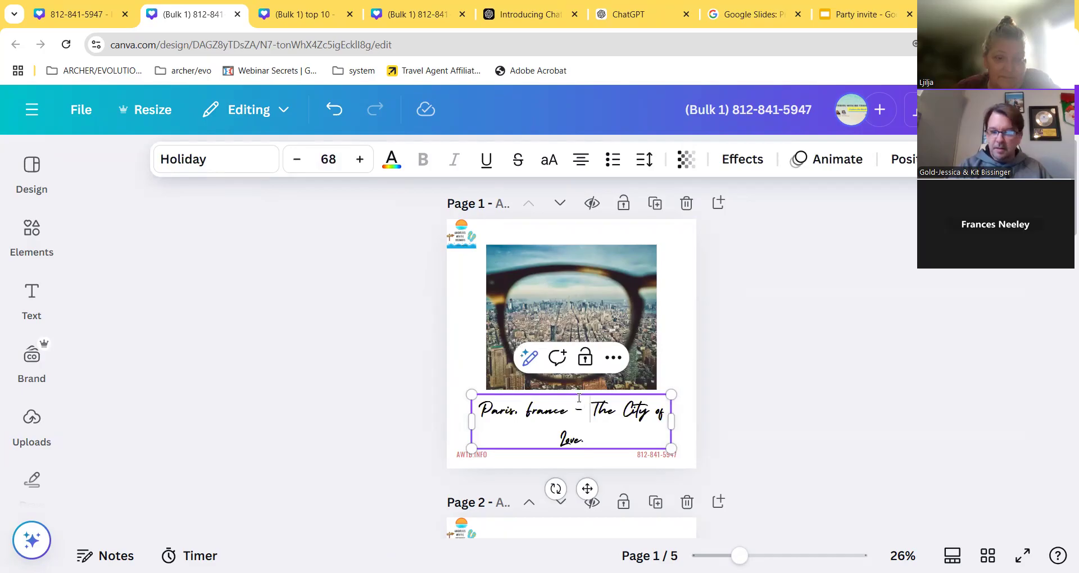
key("Return")
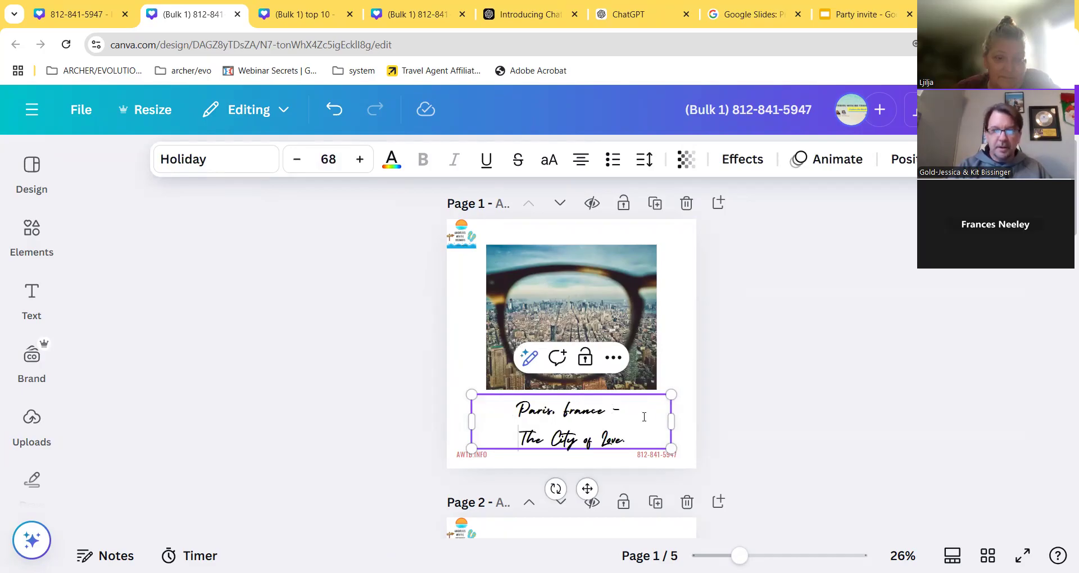
- Set the Venice caption to size 68, break it before 'Gondola' and shrink its box
scroll(616, 436, "down", 7)
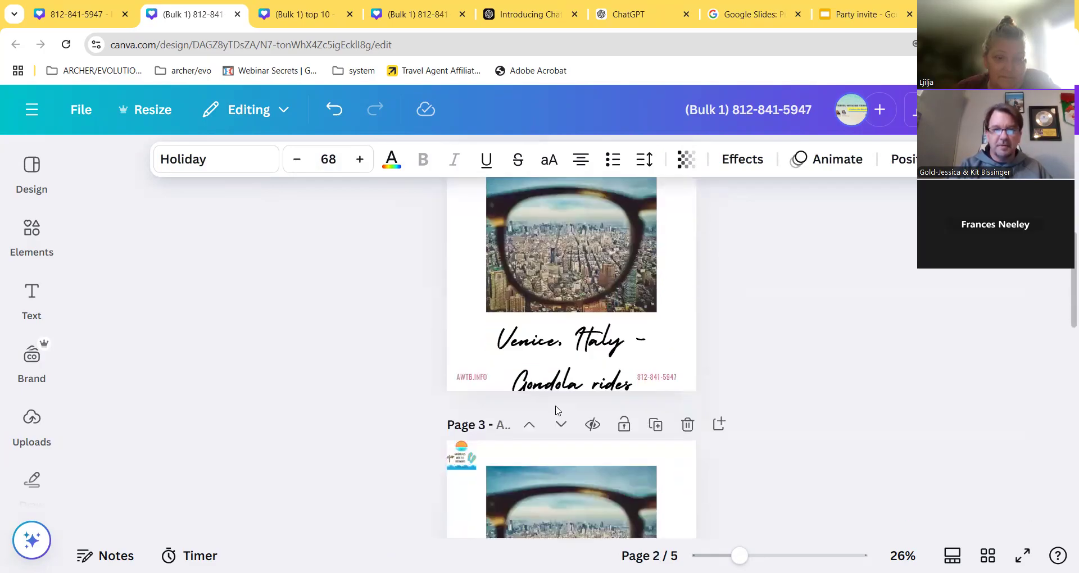
left_click(574, 315)
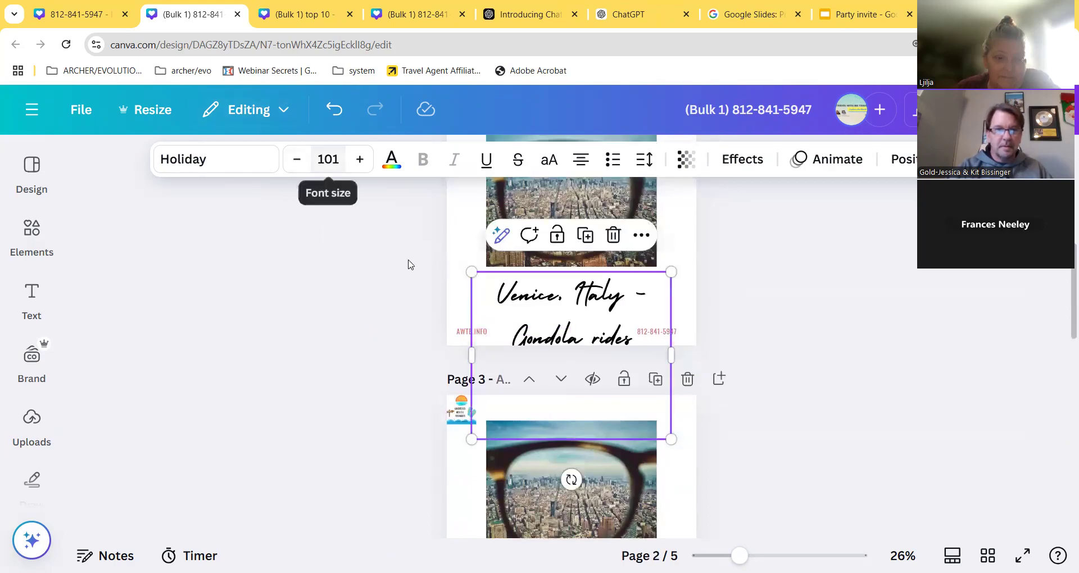
left_click(329, 159)
type("68")
key("Return")
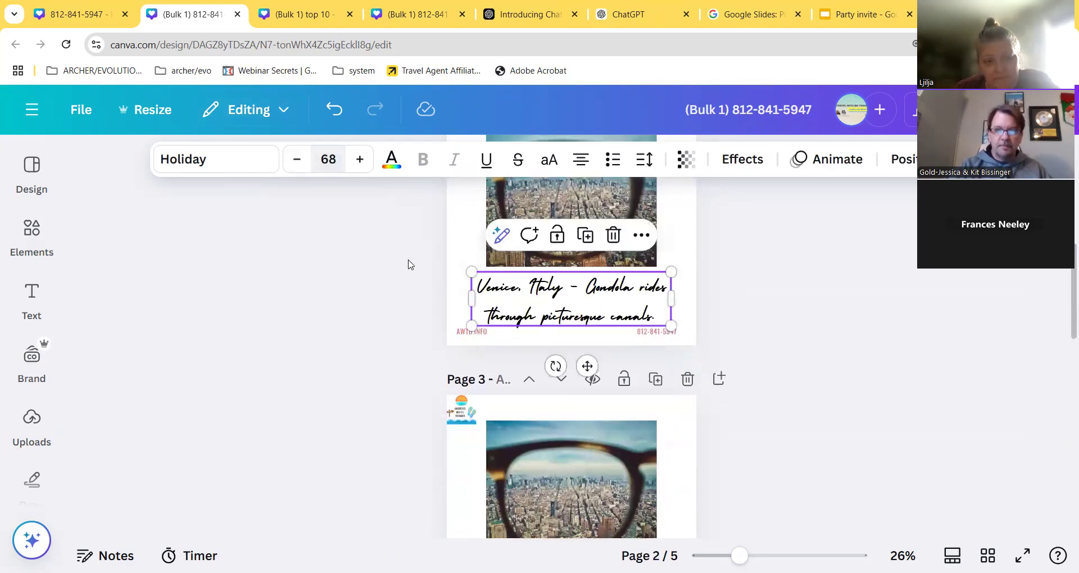
left_click(588, 289)
left_click(588, 288)
key("Return")
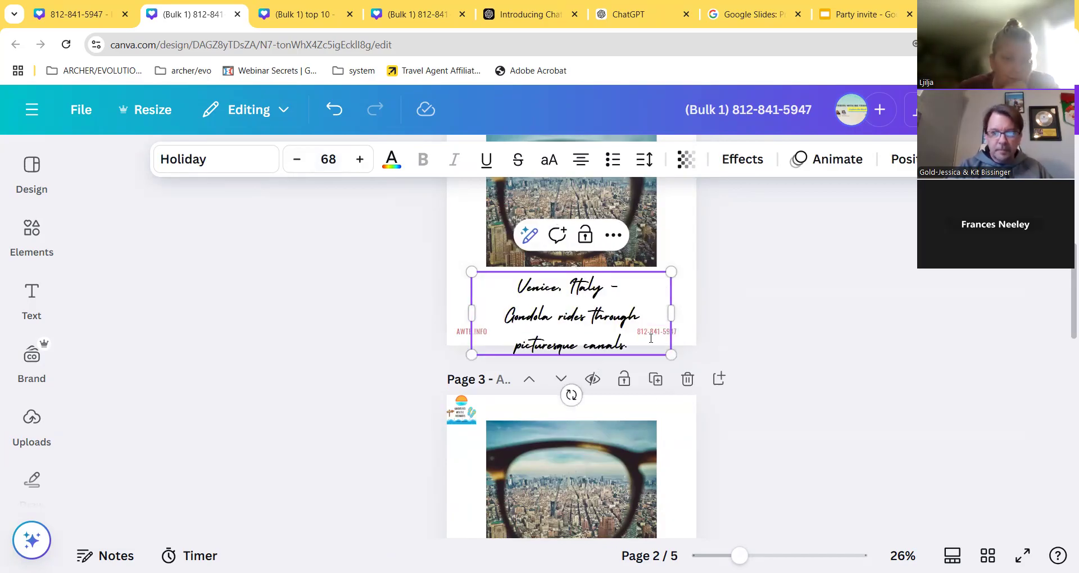
left_click_drag(671, 355, 677, 301)
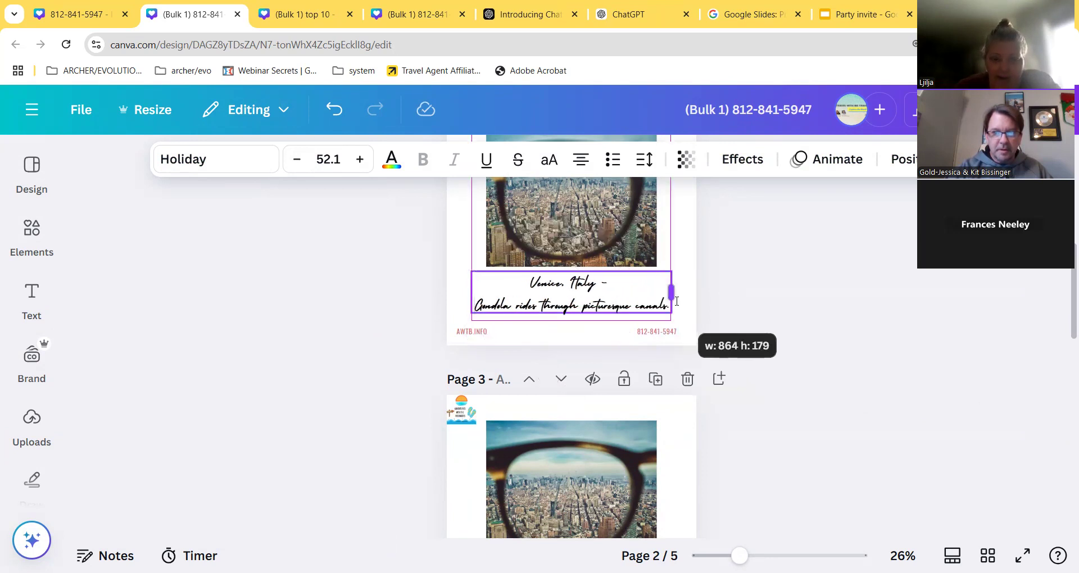
- Set the New York City caption on page 3 to size 68 and shrink its box to fit
scroll(601, 399, "down", 3)
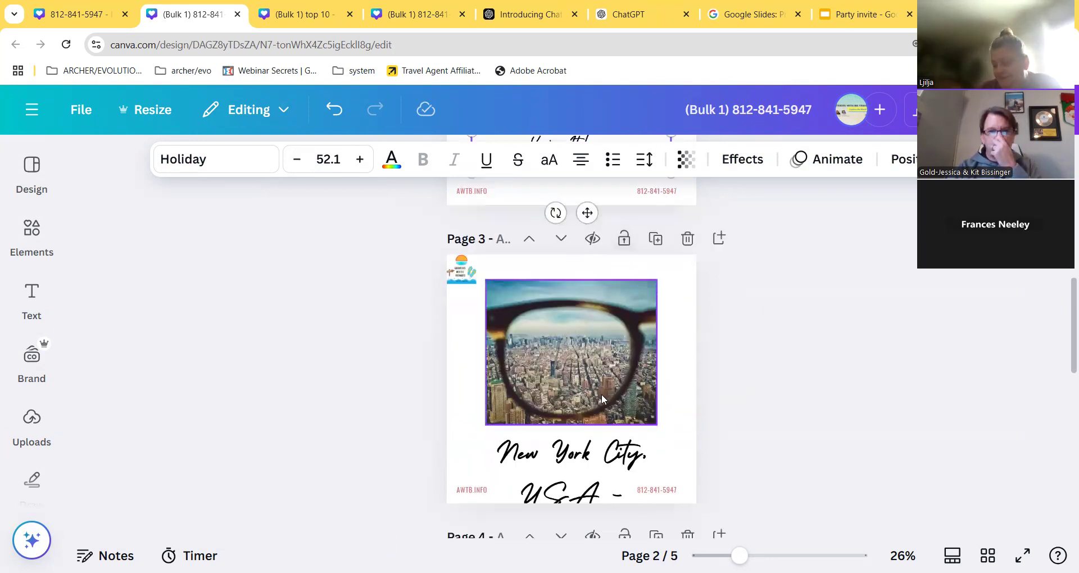
scroll(601, 399, "down", 3)
left_click(618, 365)
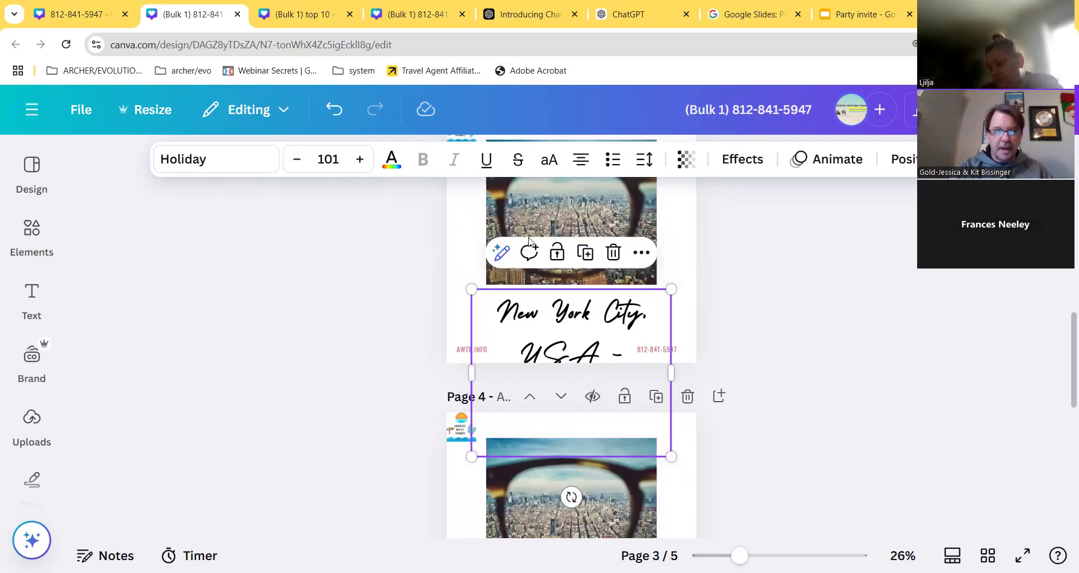
left_click(328, 159)
type("68")
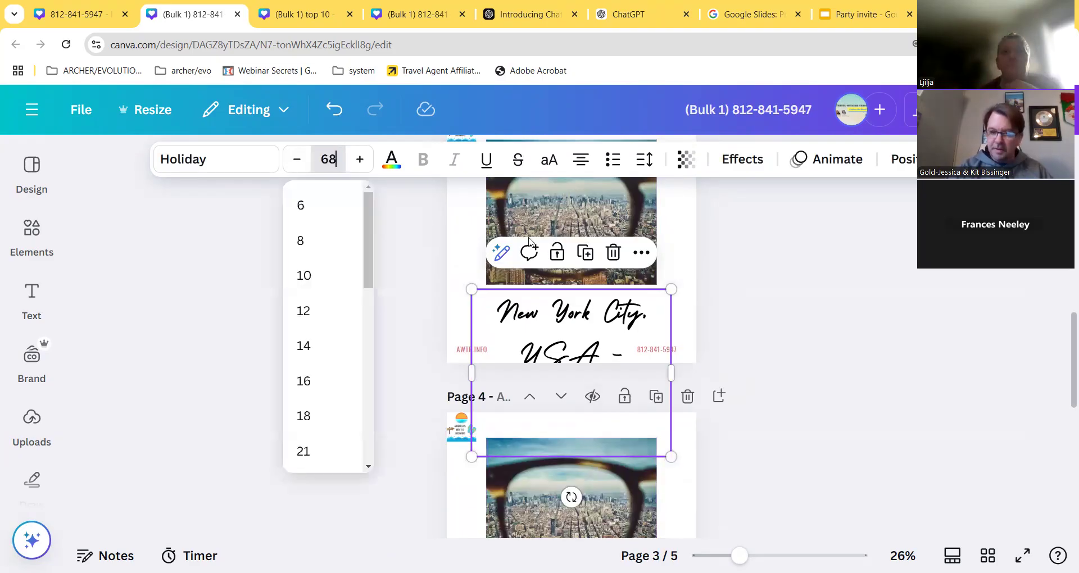
key("Return")
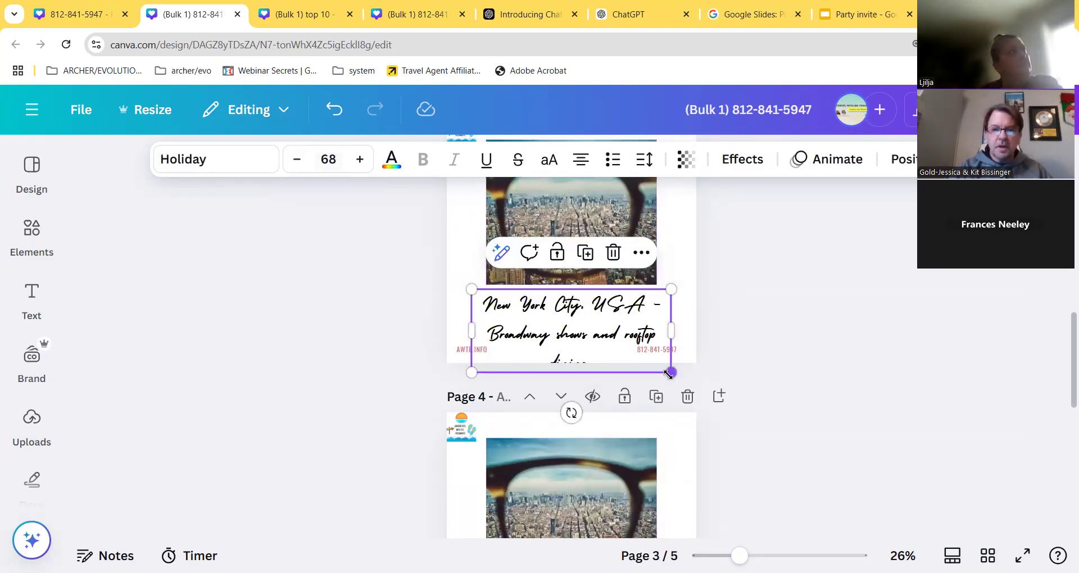
left_click_drag(669, 372, 672, 330)
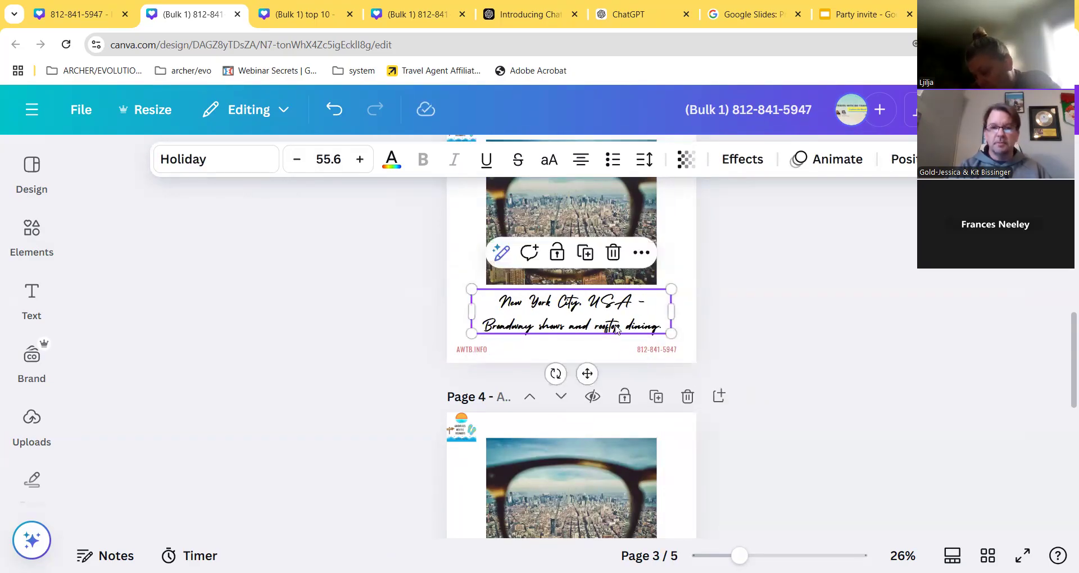
- Set the Kyoto caption to 68, break it before 'Romantic', and widen then trim its box
scroll(576, 376, "down", 5)
left_click(621, 372)
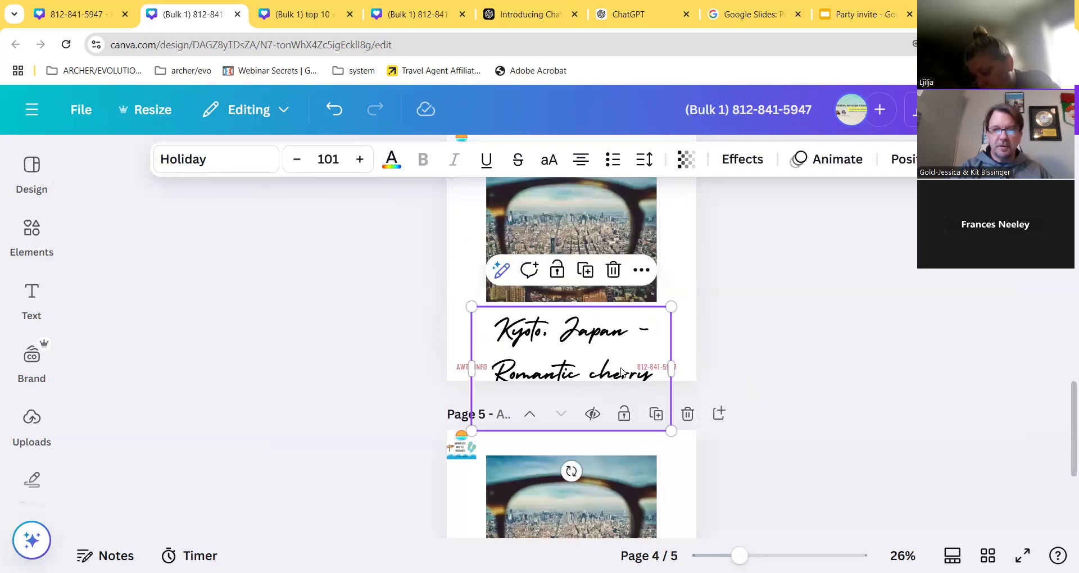
left_click(328, 159)
type("68")
key("Return")
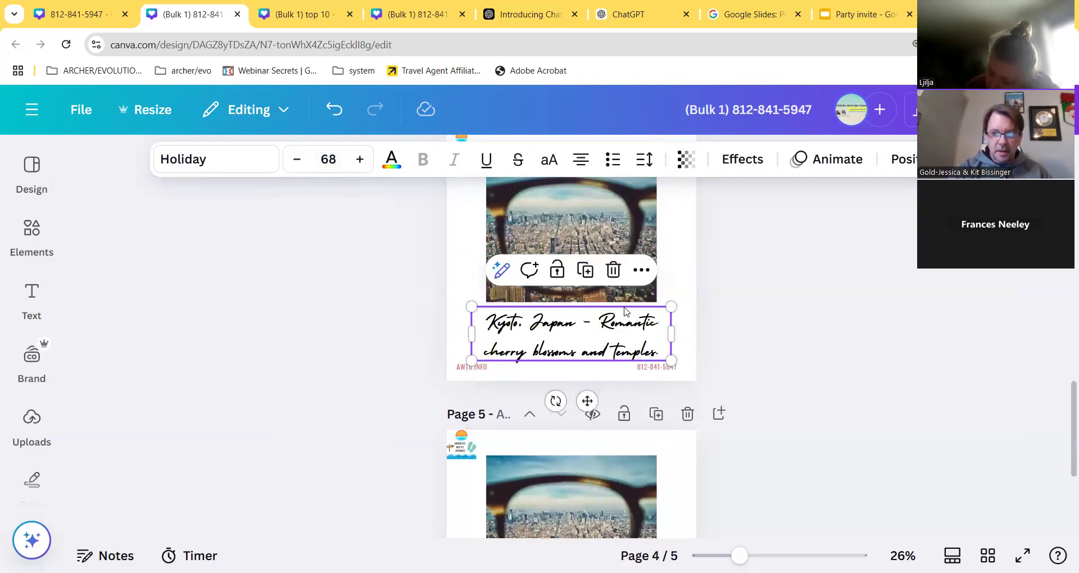
left_click(598, 325)
left_click(599, 322)
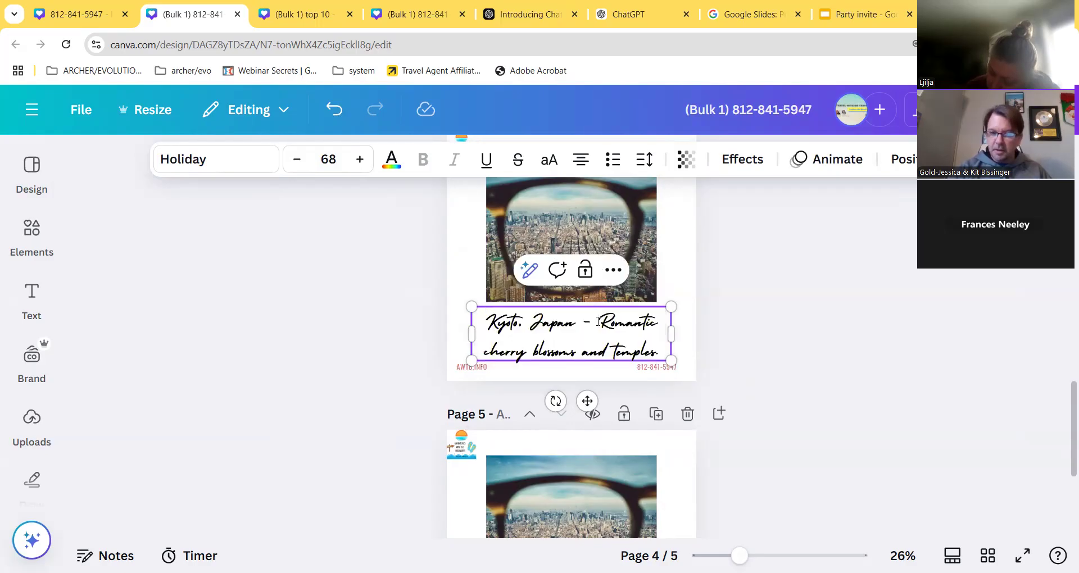
key("Return")
left_click_drag(675, 350, 697, 350)
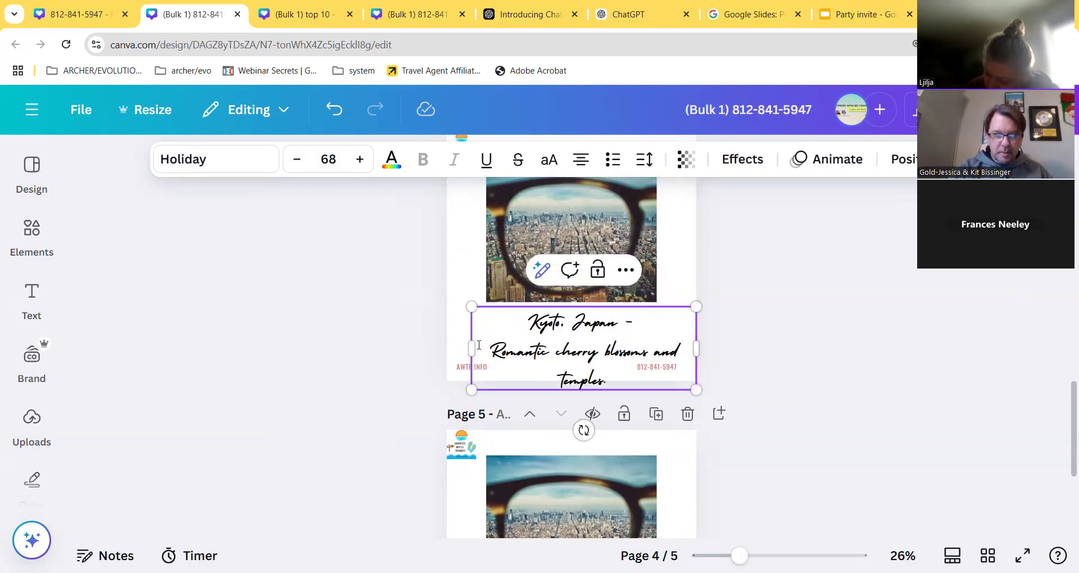
mouse_move(470, 345)
left_mouse_down()
mouse_move(461, 351)
mouse_move(453, 336)
mouse_move(456, 348)
left_mouse_up()
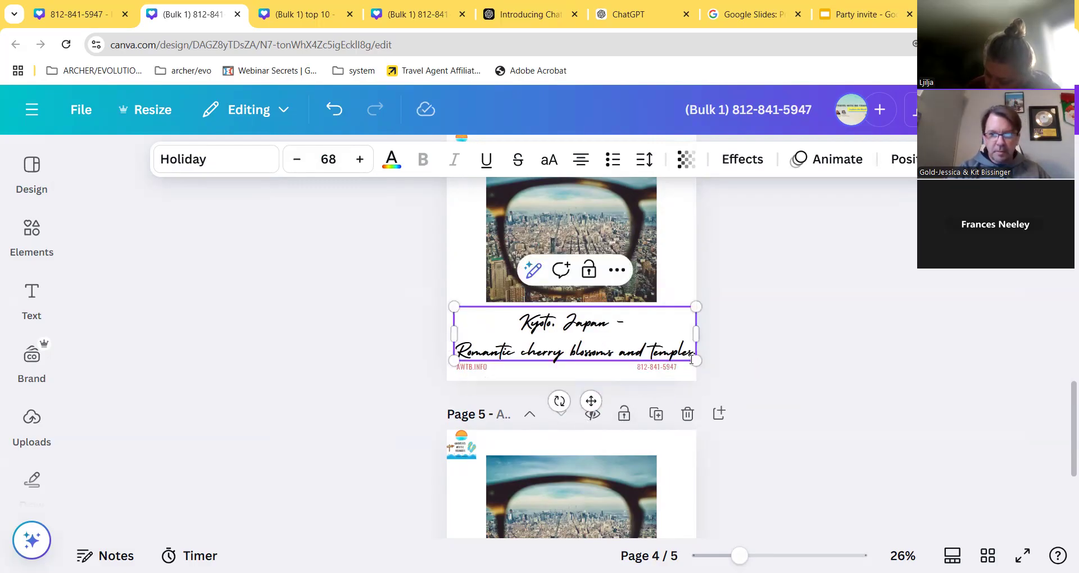
left_click_drag(695, 360, 685, 358)
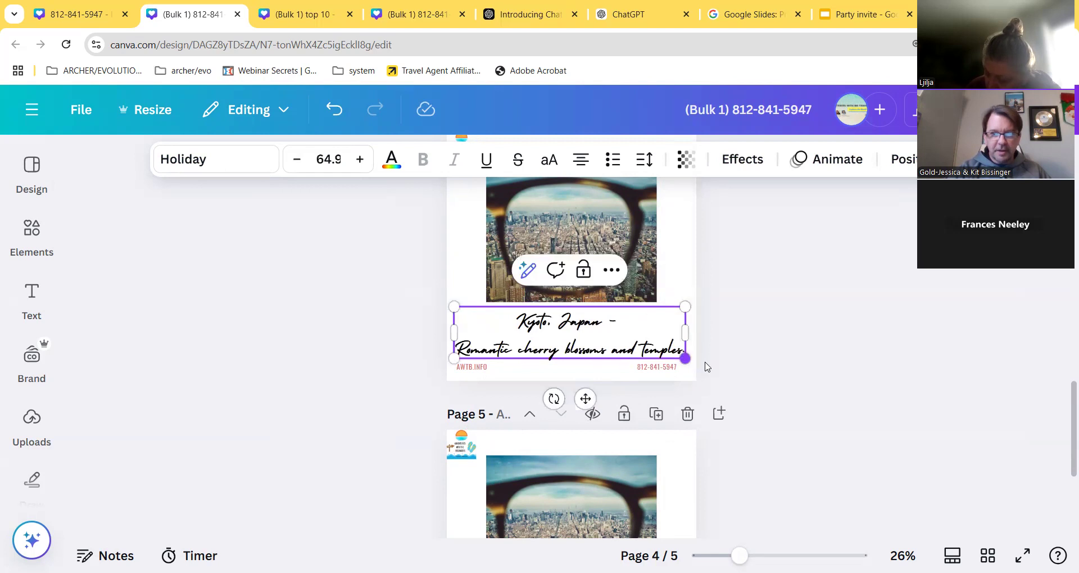
left_click(757, 348)
- Set the Prague caption on page 5 to size 68 and resize its box so the text fits
scroll(581, 441, "down", 4)
left_click(570, 424)
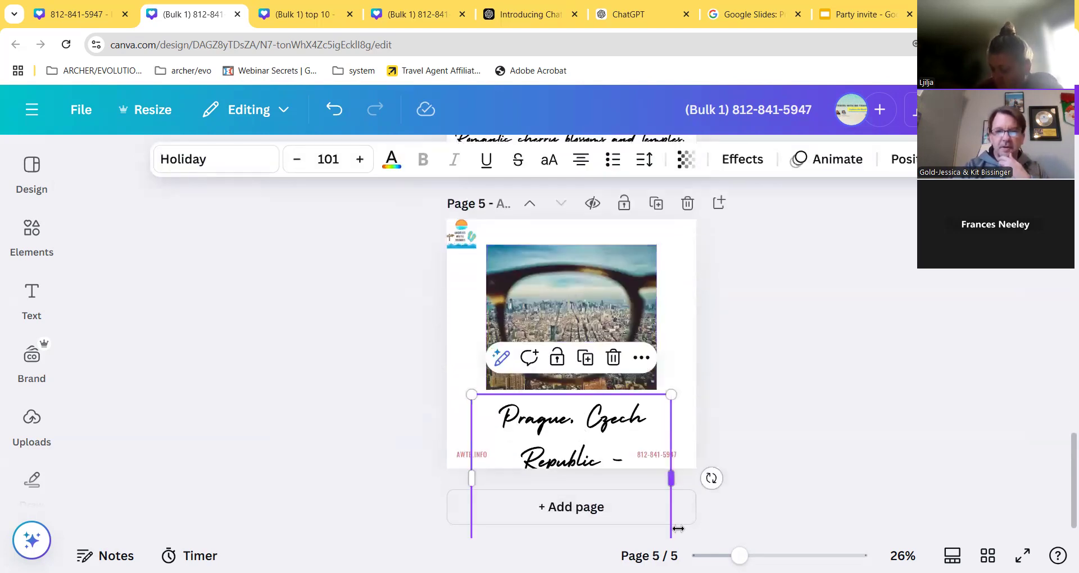
left_click(328, 159)
type("68")
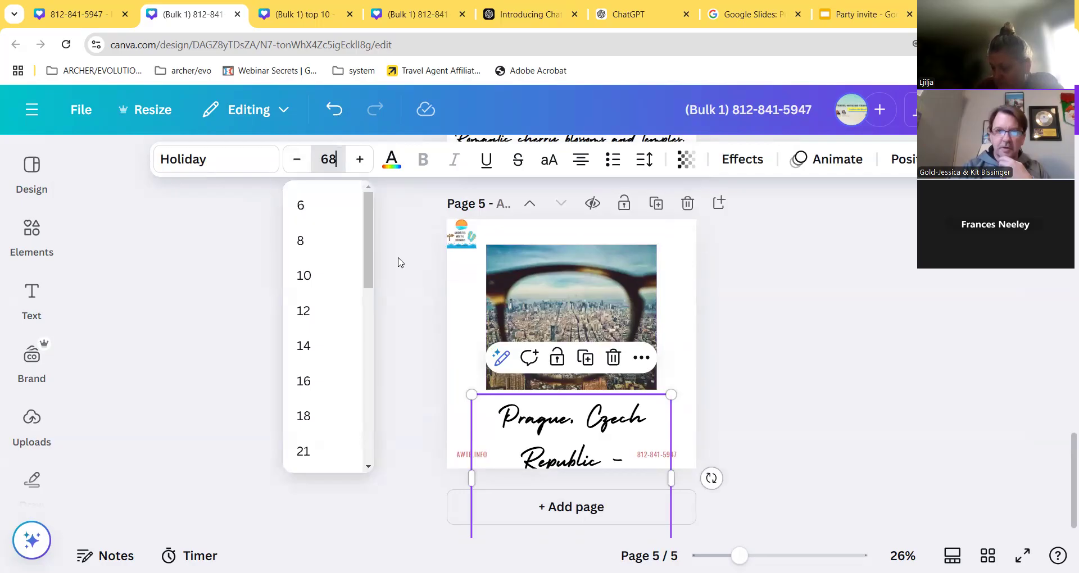
key("Return")
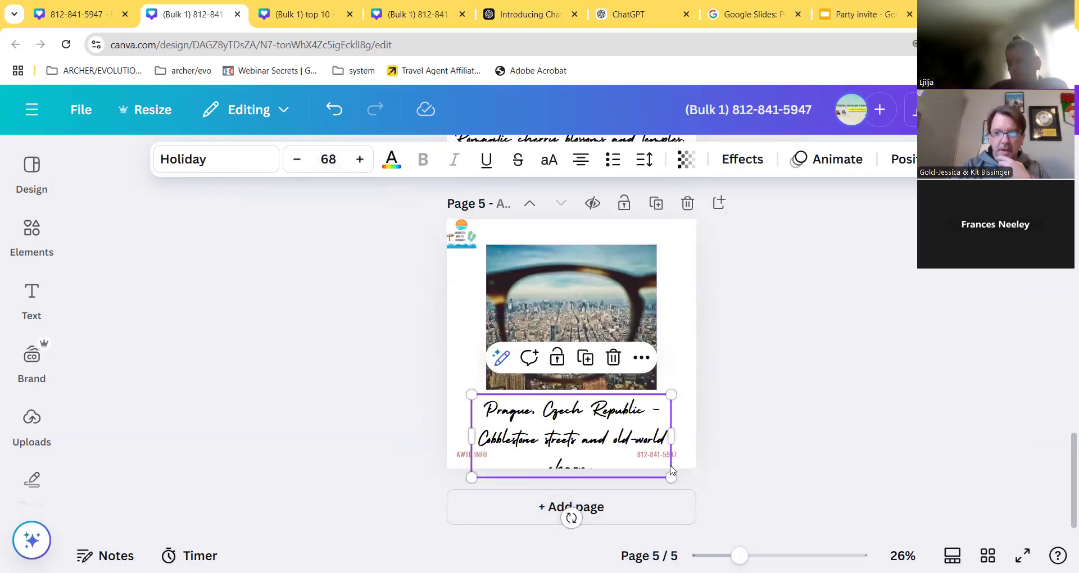
left_click_drag(671, 478, 678, 436)
scroll(621, 455, "up", 5)
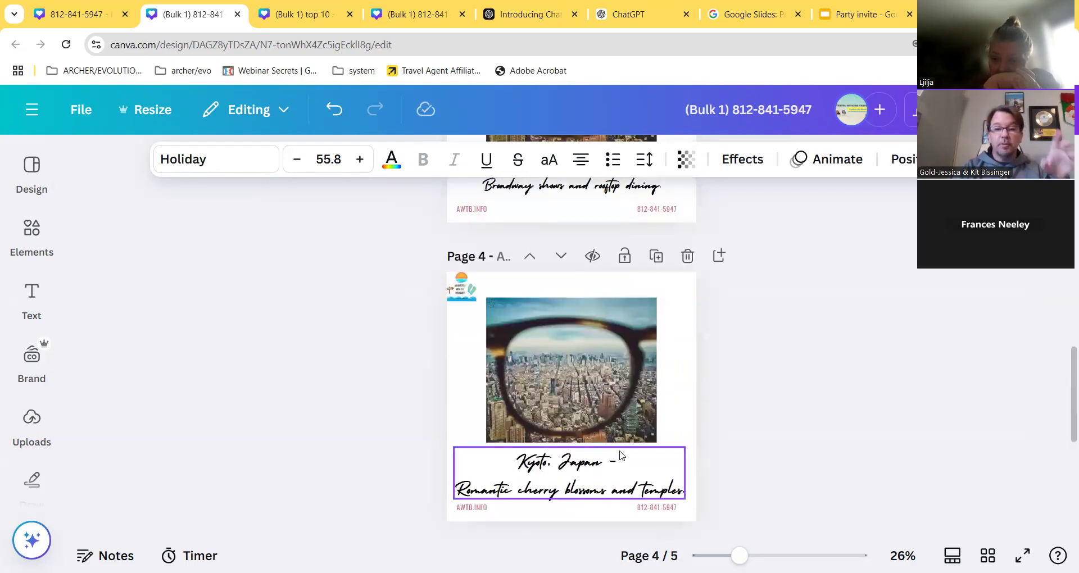
scroll(621, 456, "up", 4)
scroll(620, 455, "up", 6)
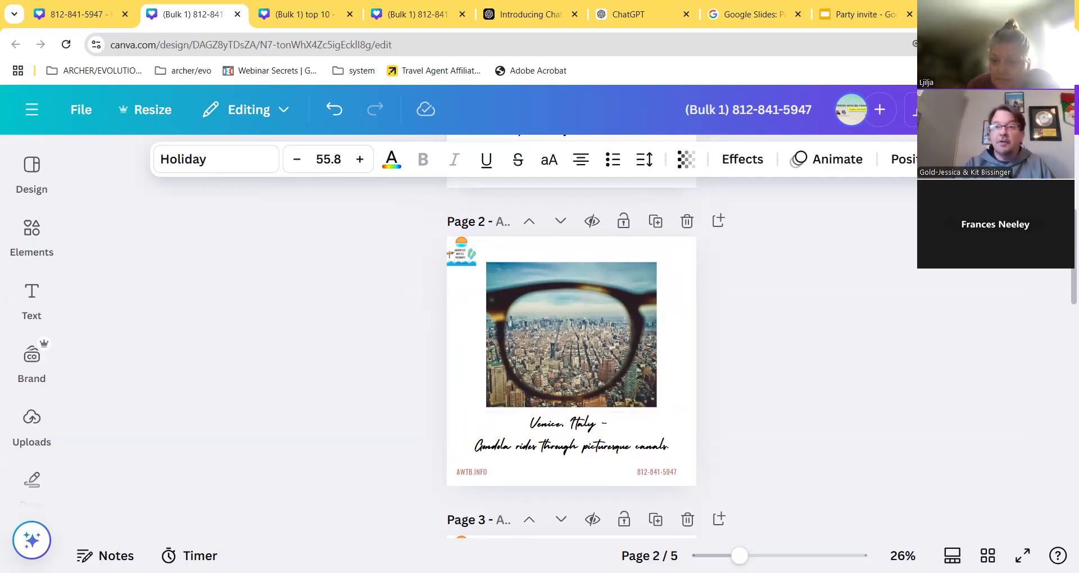
- Download the design's pages as PNG images, then open a new browser tab
left_click(1024, 109)
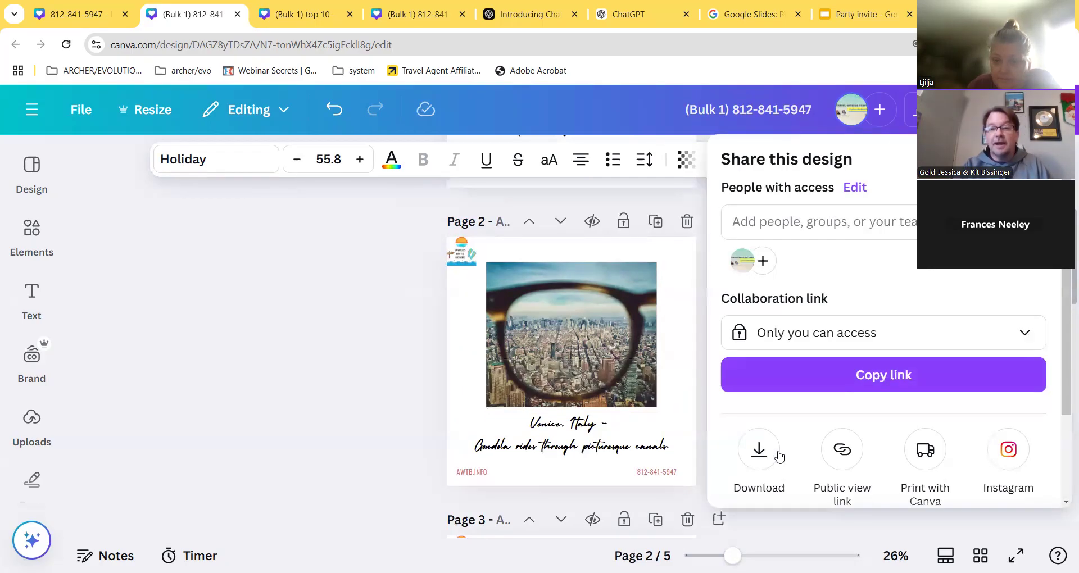
left_click(770, 452)
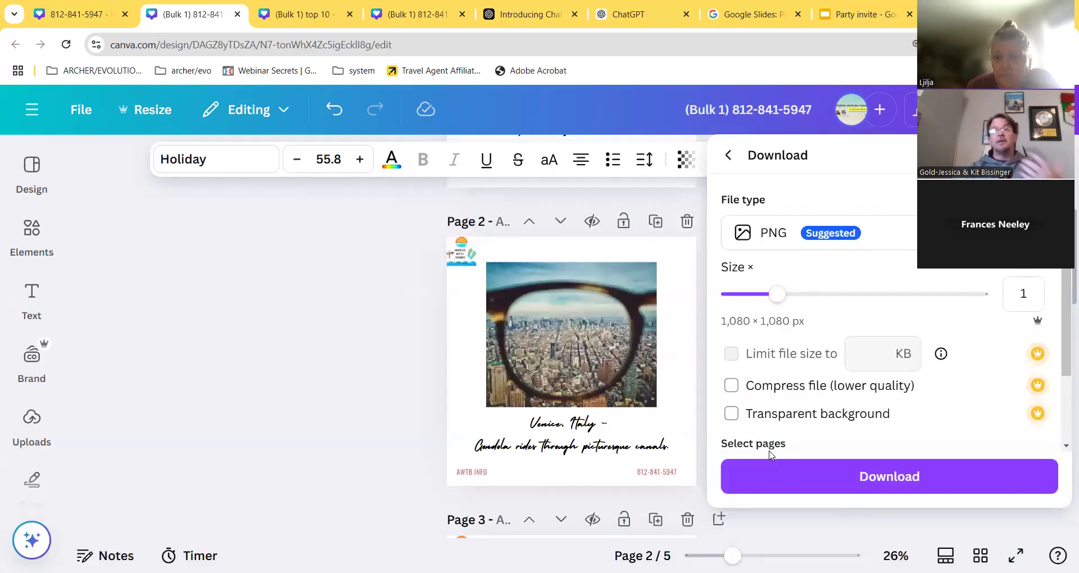
left_click(819, 481)
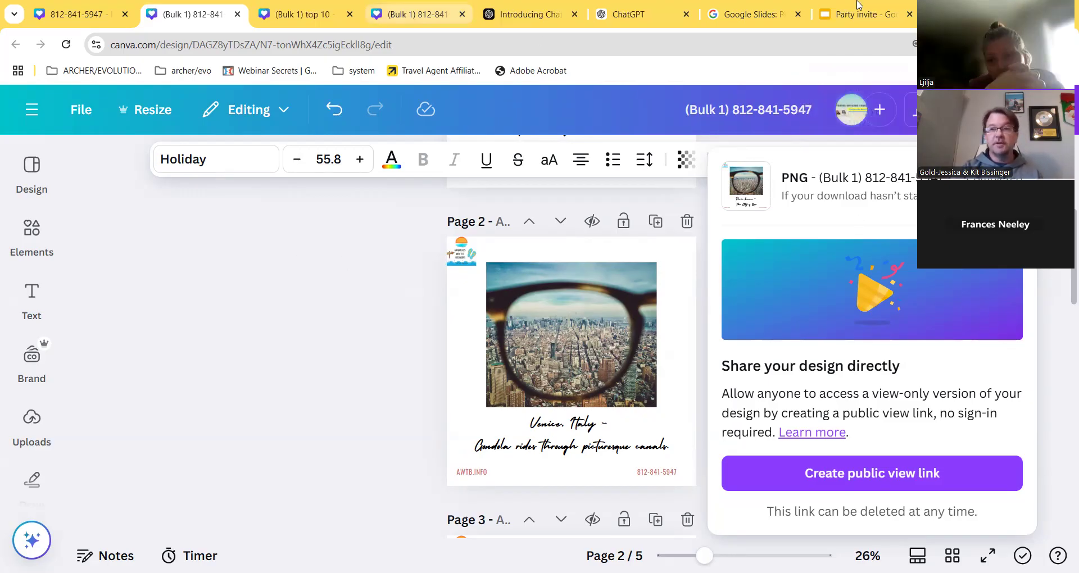
key("ctrl+t")
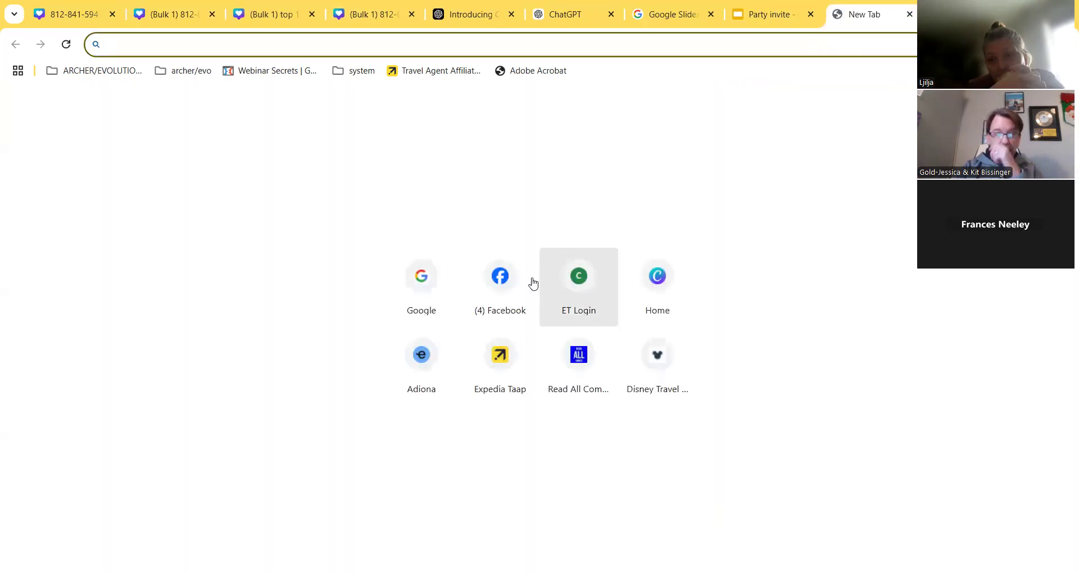
- Open Facebook, start a post, attach the newest Downloads image, then remove it
left_click(501, 281)
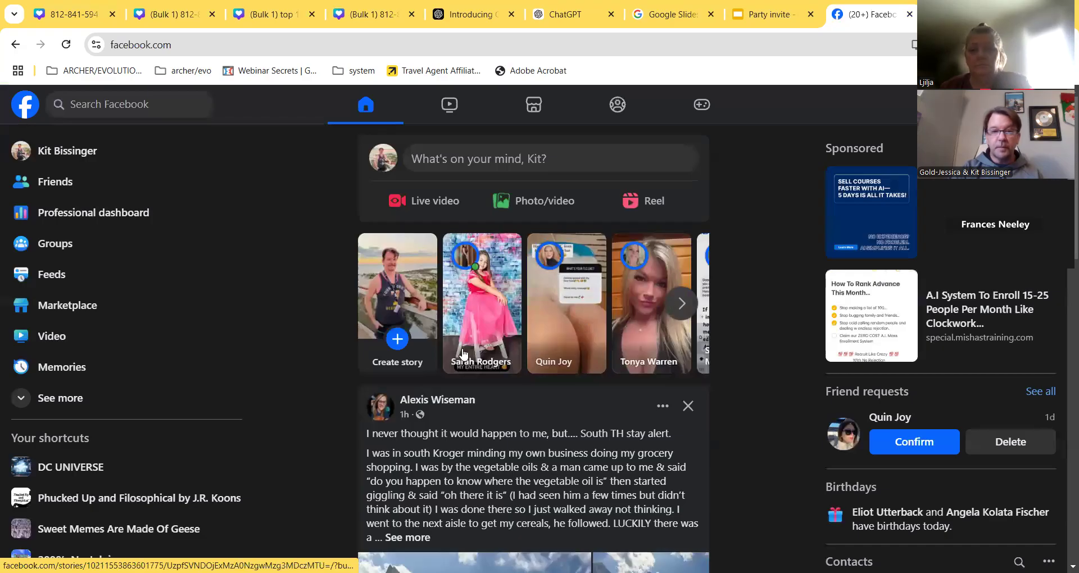
scroll(462, 353, "down", 7)
scroll(337, 264, "up", 7)
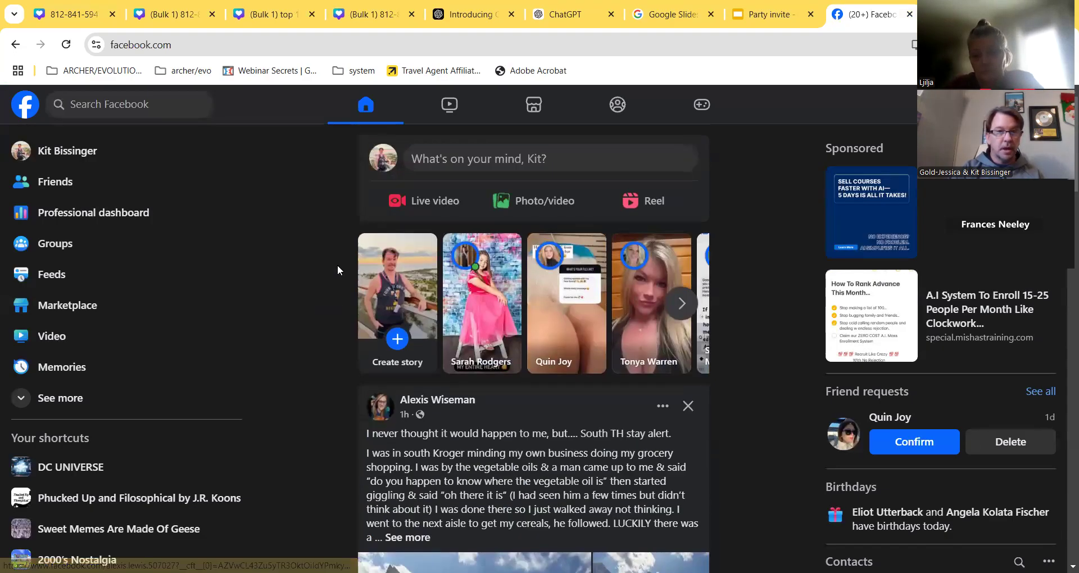
left_click(450, 159)
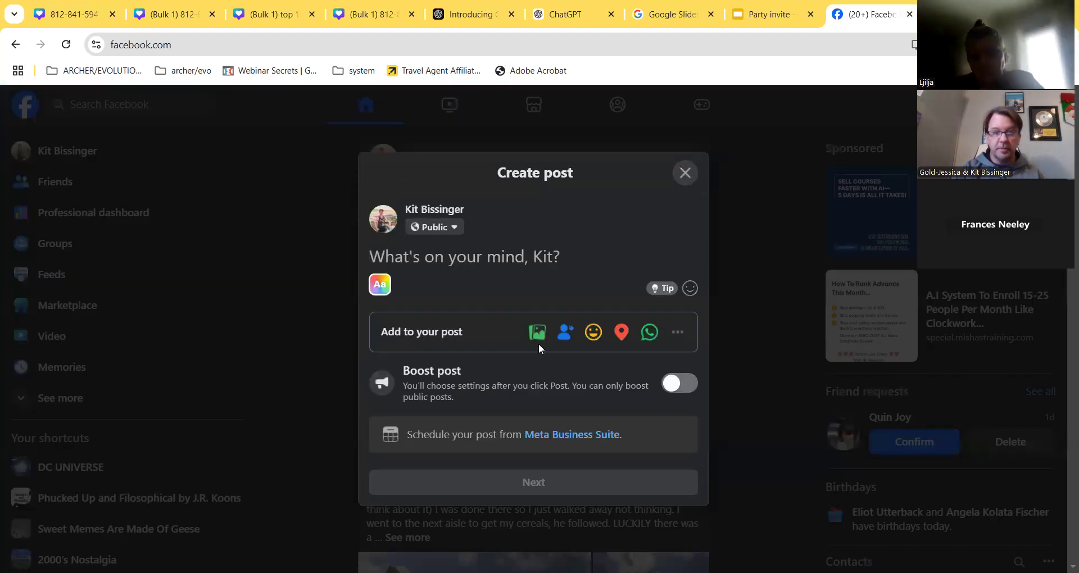
left_click(537, 332)
left_click(535, 289)
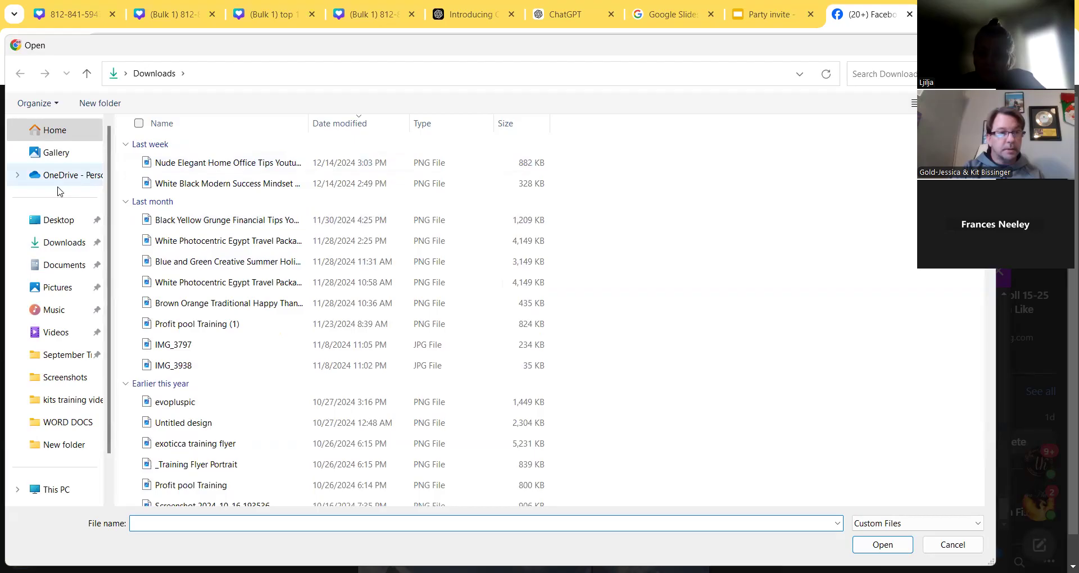
left_click(54, 242)
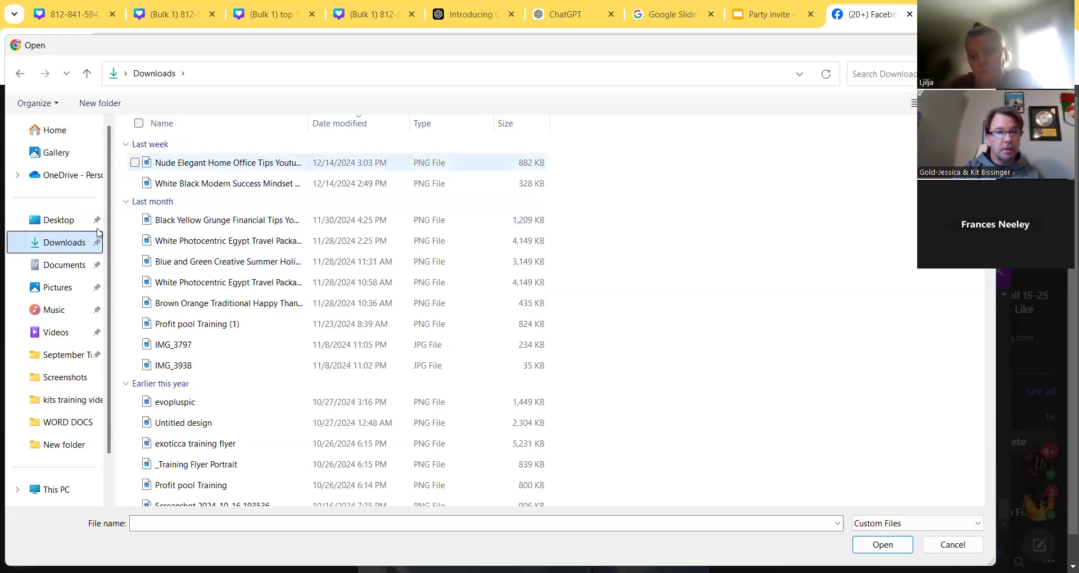
left_click(197, 163)
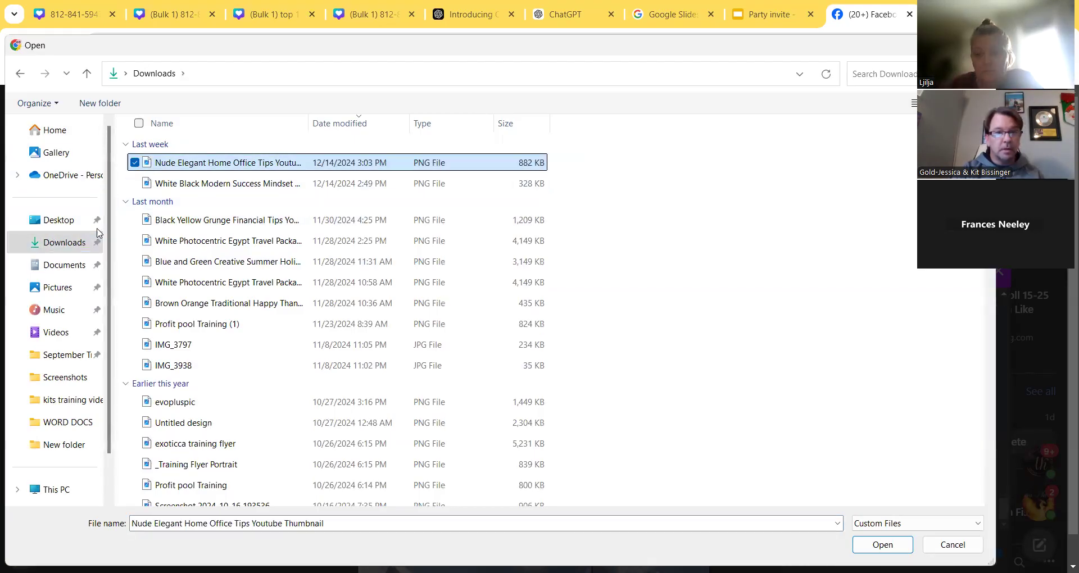
left_click(882, 545)
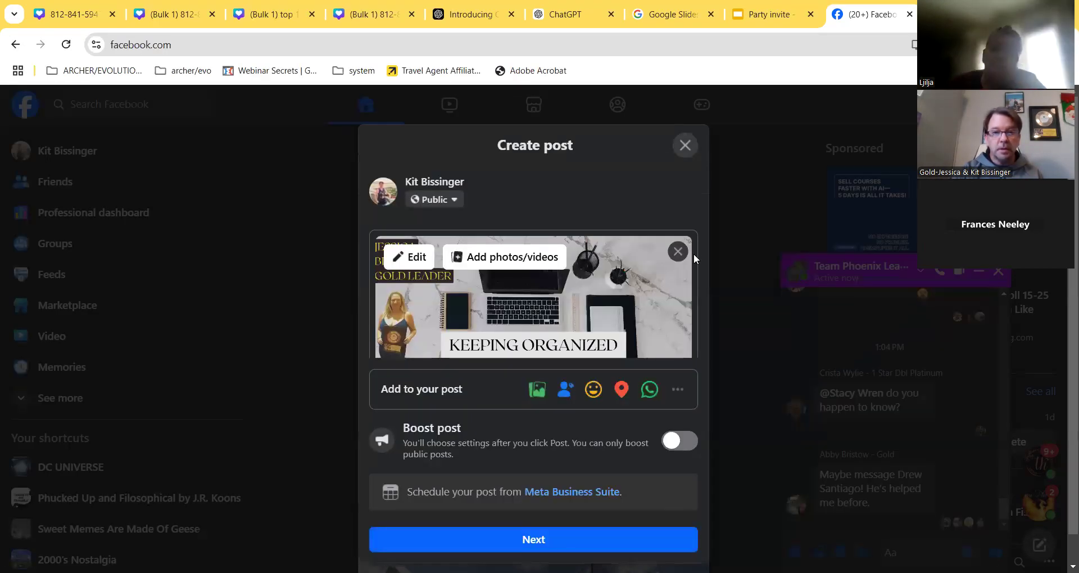
left_click(678, 253)
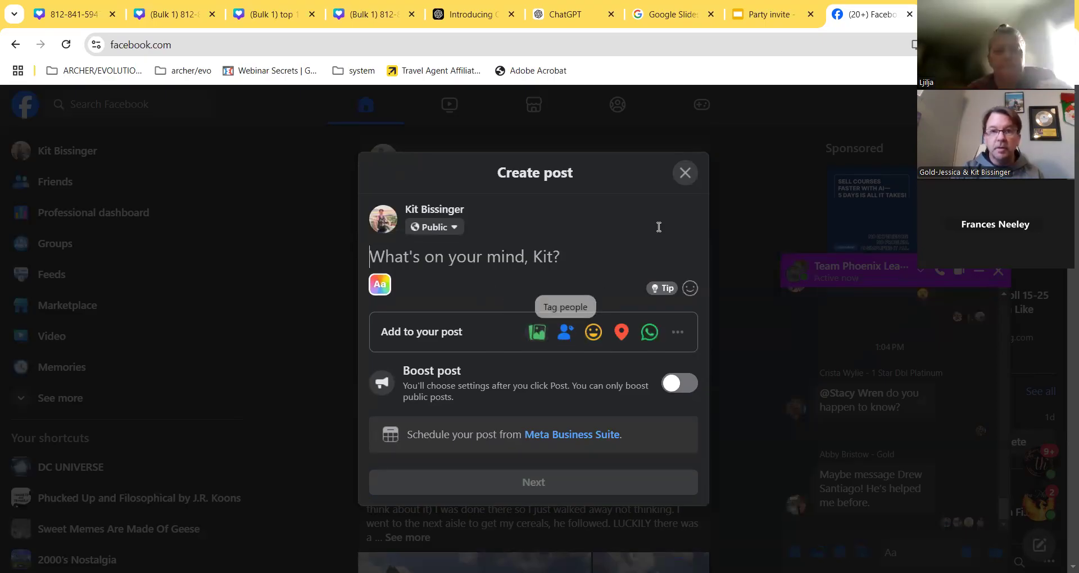
- Try attaching the downloaded design zip with all file types shown, then close the draft
left_click(538, 335)
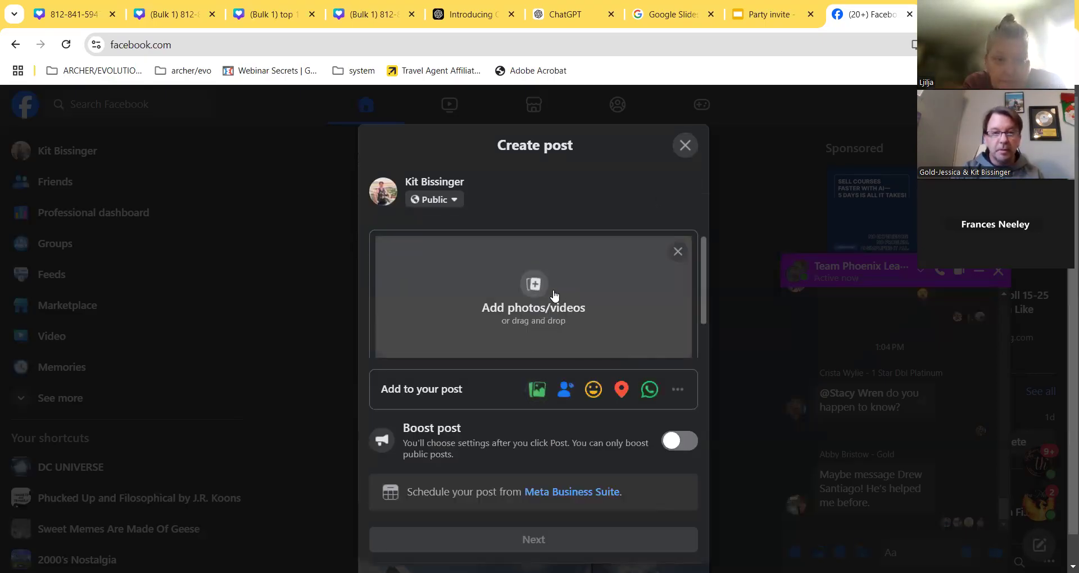
left_click(533, 286)
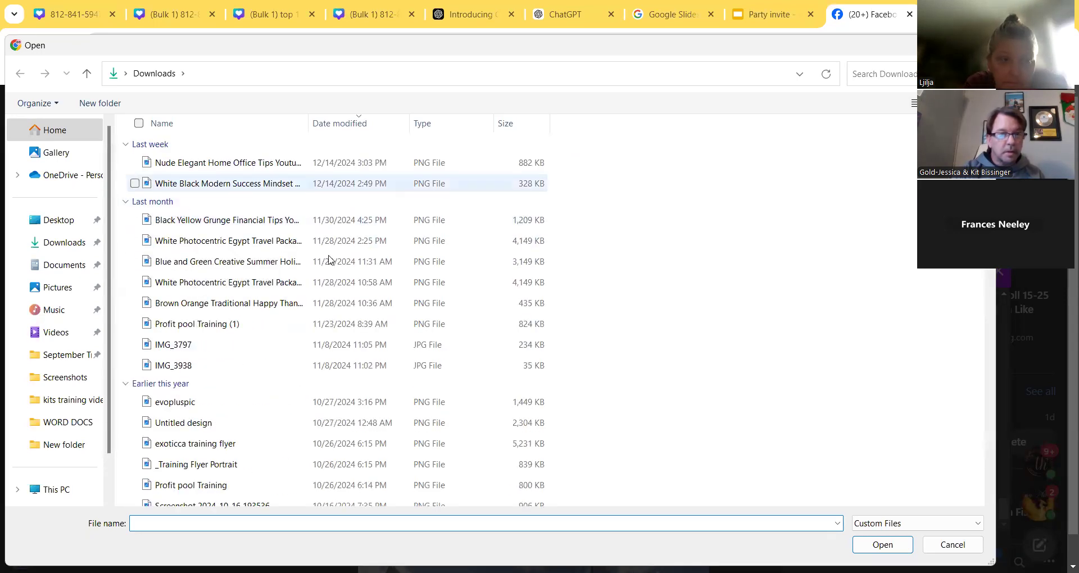
left_click(877, 525)
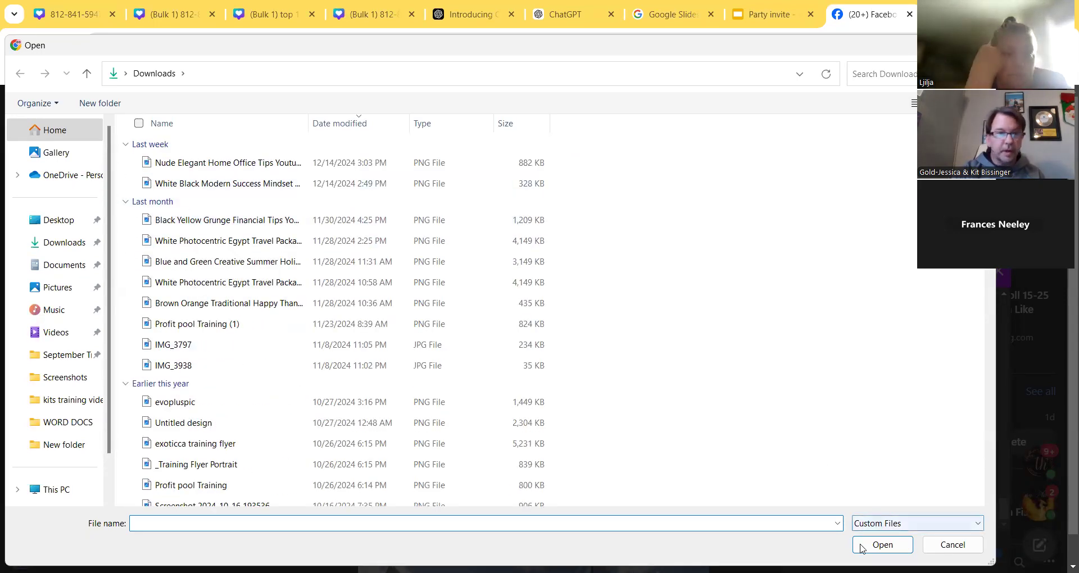
left_click(864, 546)
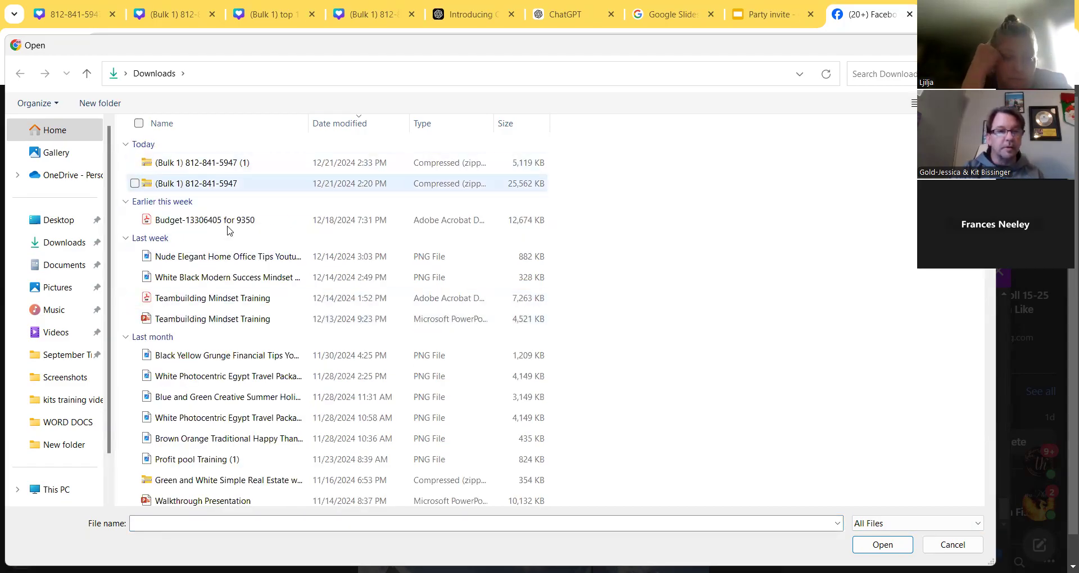
left_click(225, 184)
double_click(225, 184)
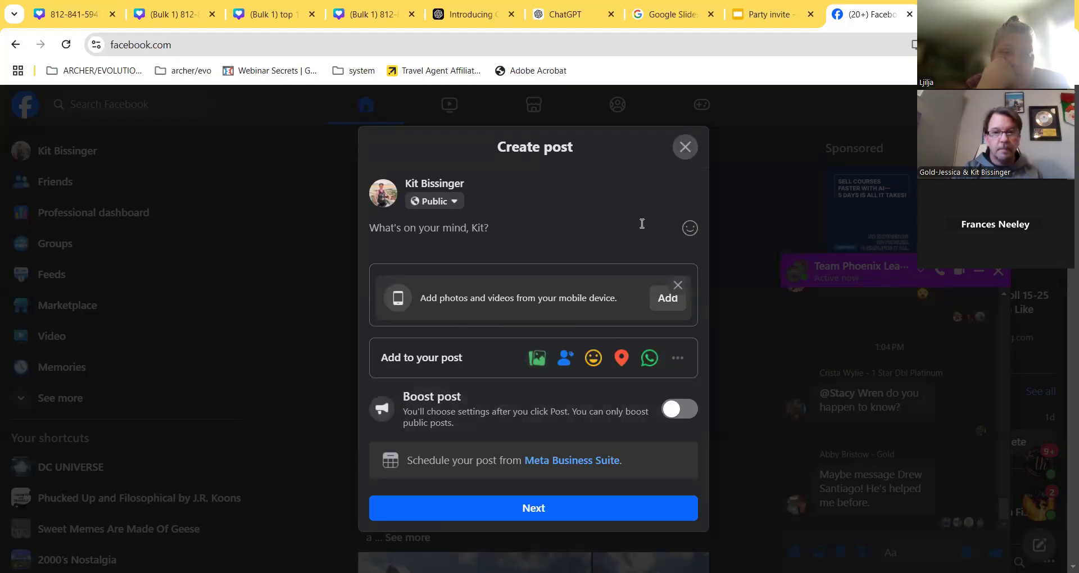
left_click(685, 147)
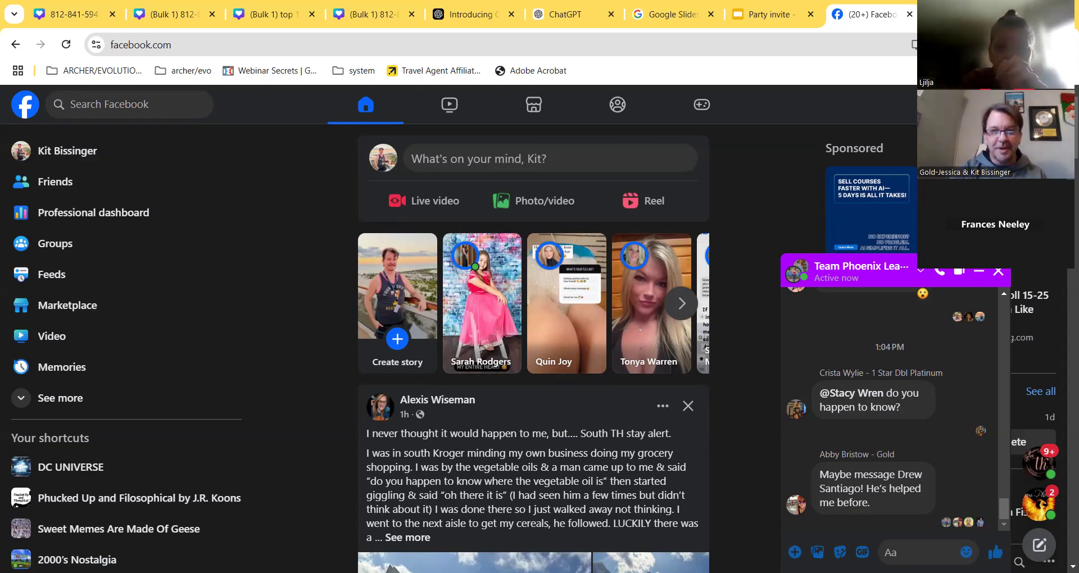
- Reopen the post composer, dismiss the Add from mobile device prompt, and choose Photo/video
left_click(534, 200)
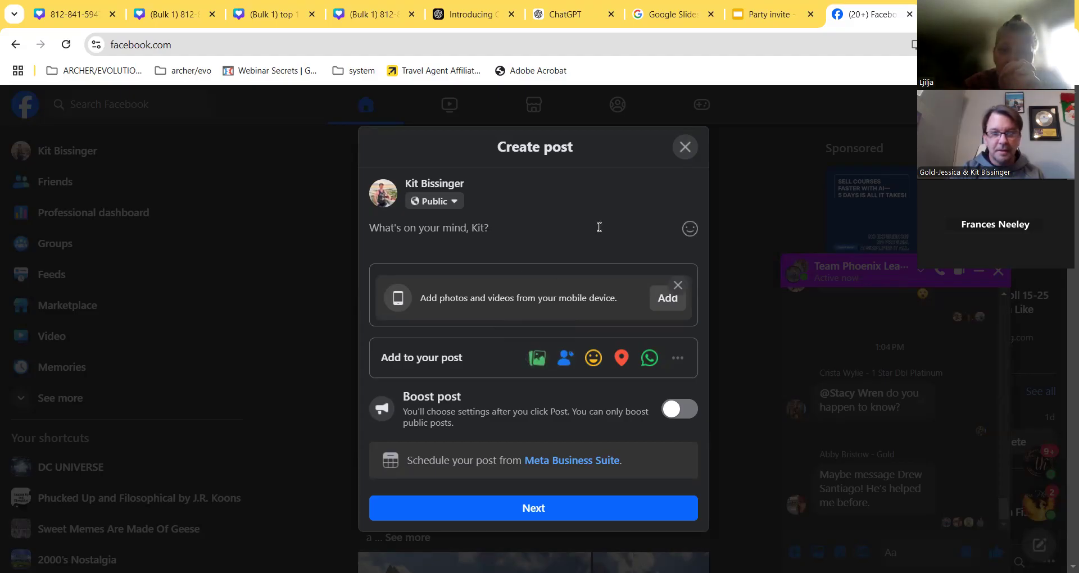
left_click(685, 148)
left_click(540, 203)
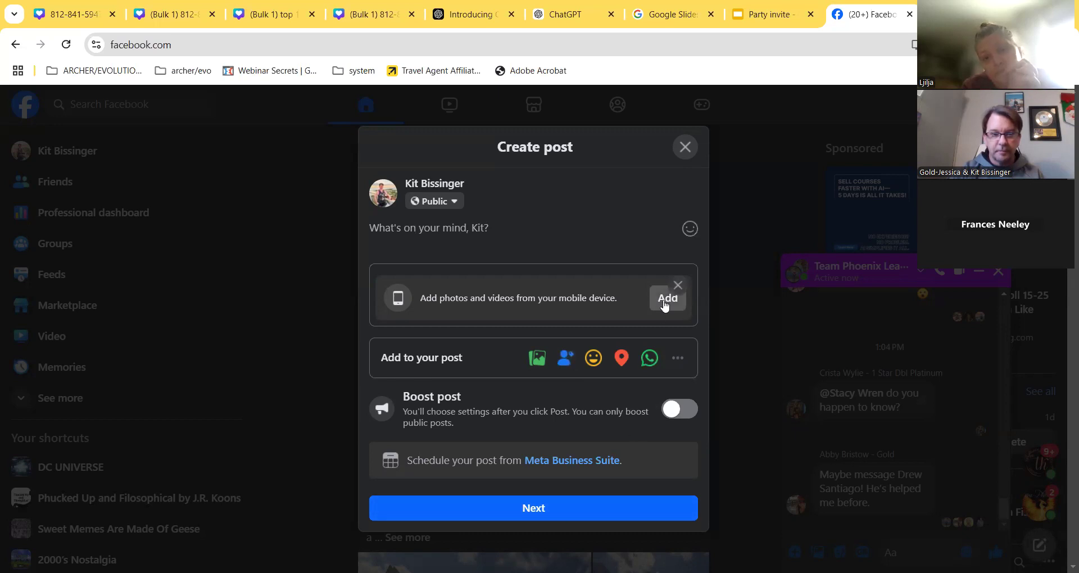
left_click(666, 304)
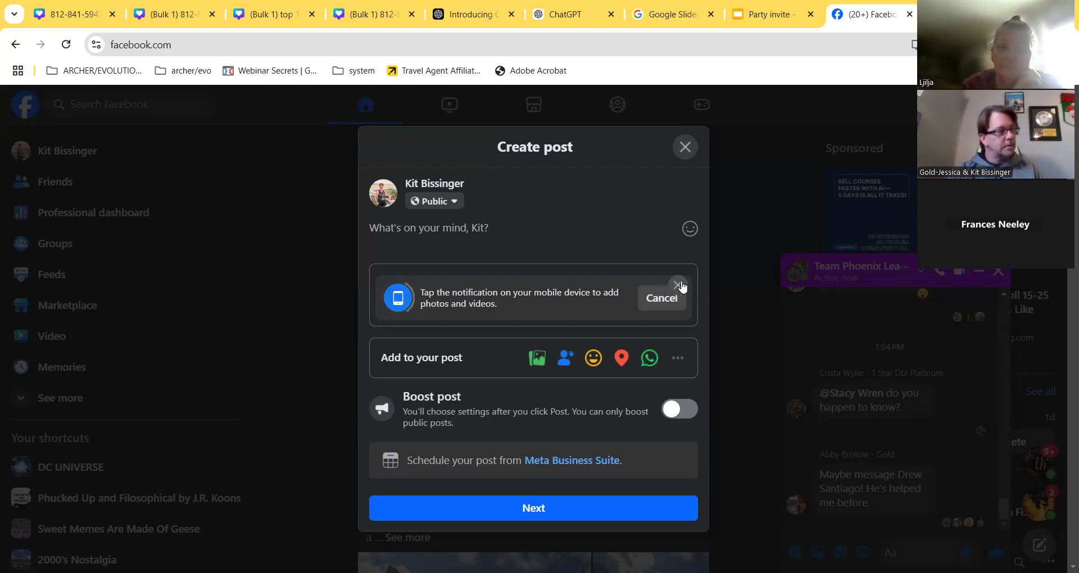
left_click(678, 286)
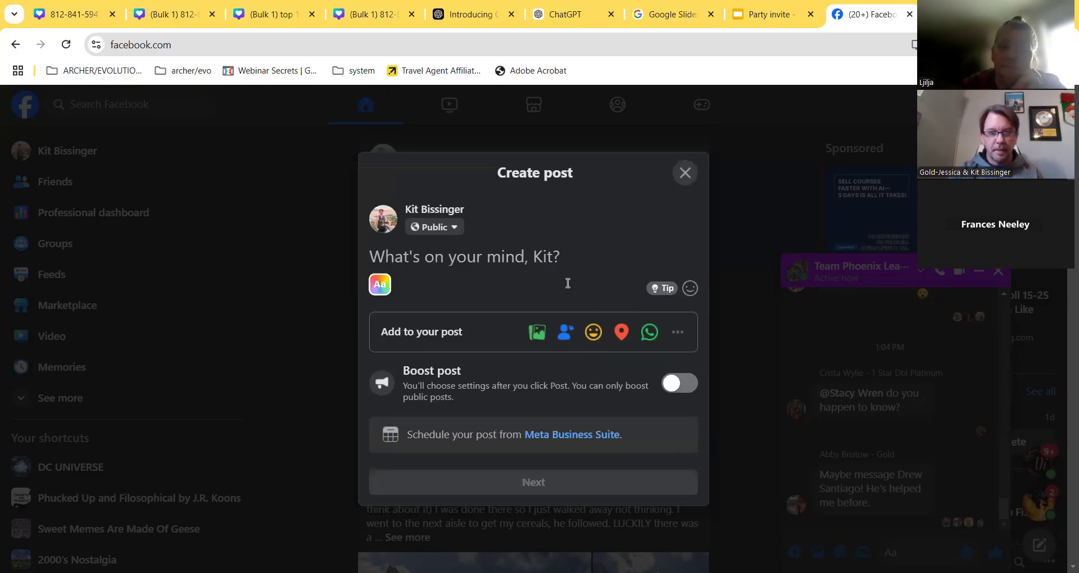
left_click(537, 332)
- Attach the Paris image named '1' from the Desktop to the post
left_click(521, 289)
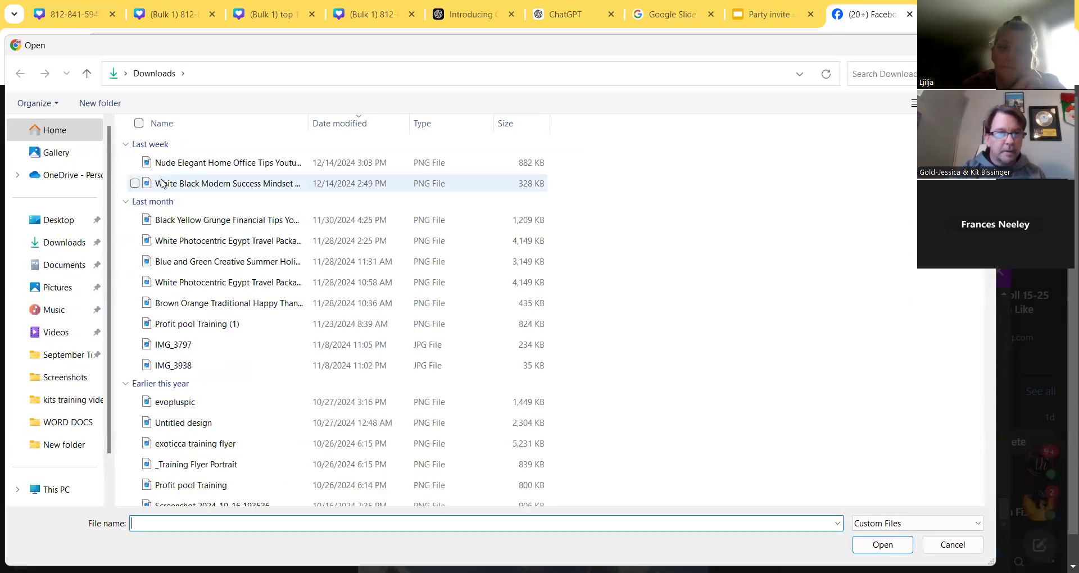
left_click(56, 220)
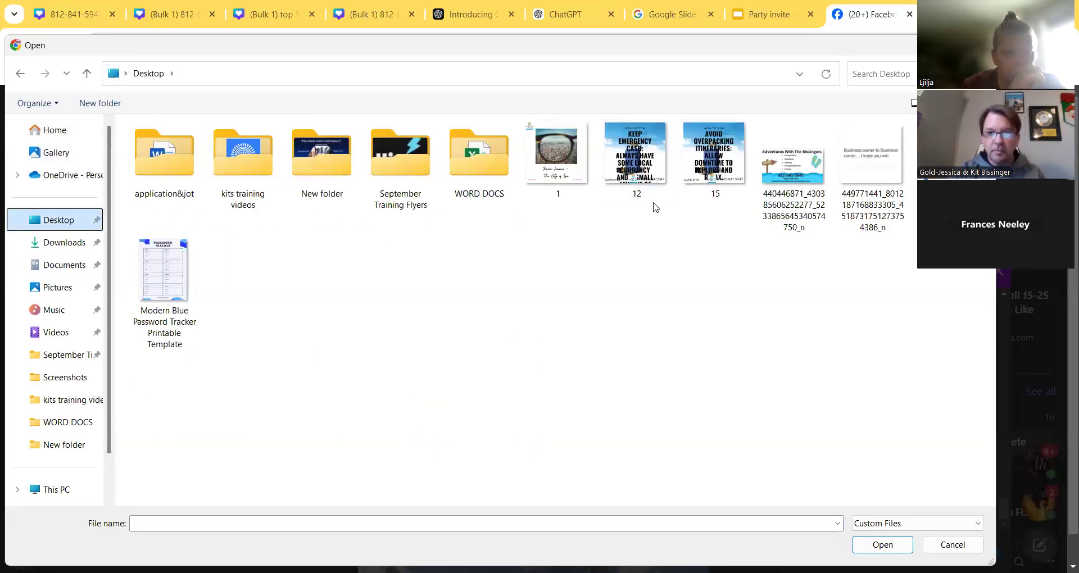
left_click(558, 158)
left_click(894, 547)
scroll(595, 298, "down", 3)
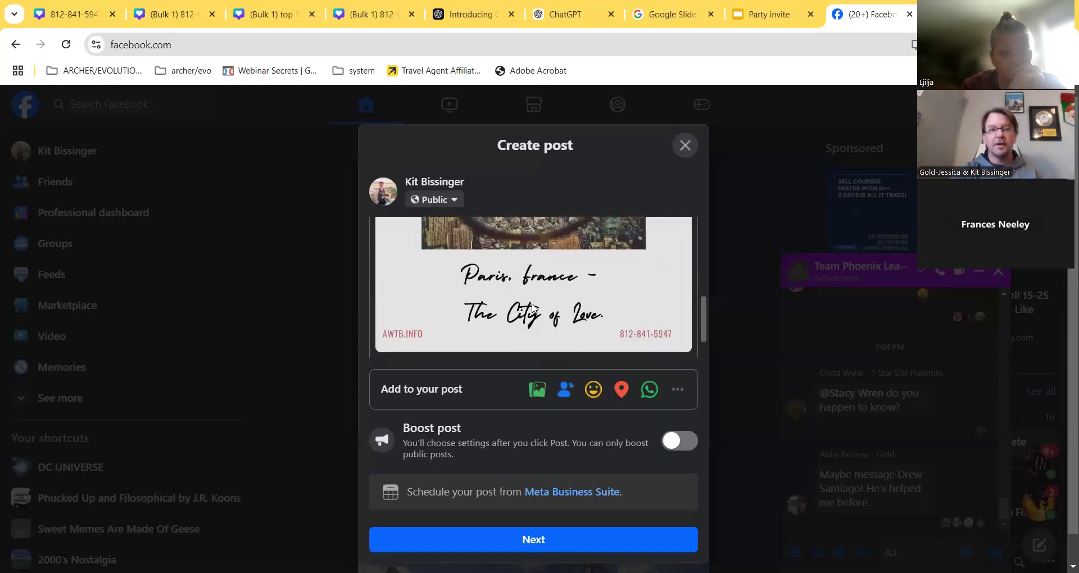
- Also share it to the 621-follower travel page and publish the post
left_click(573, 544)
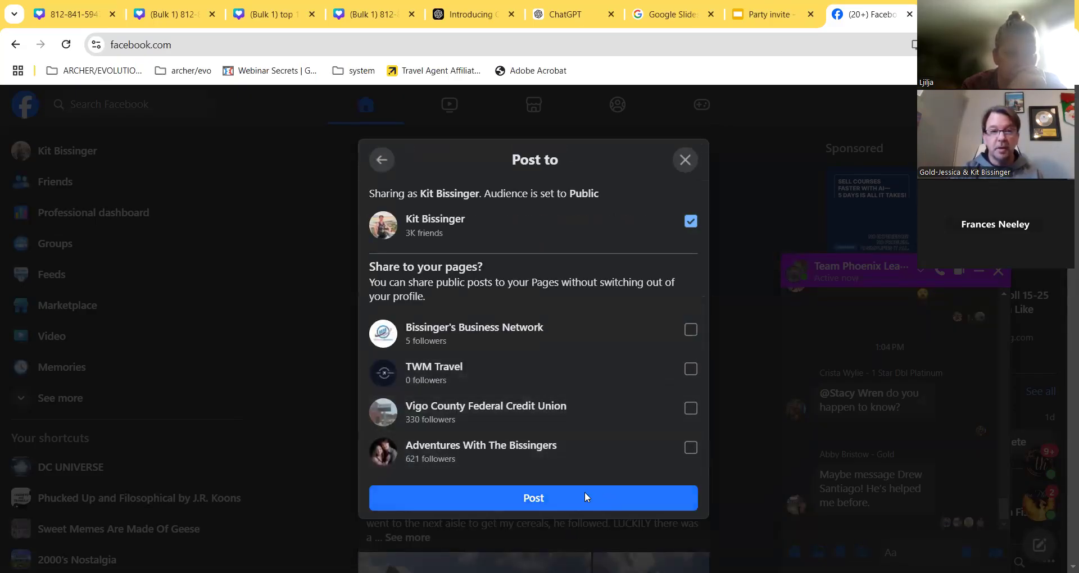
left_click(689, 451)
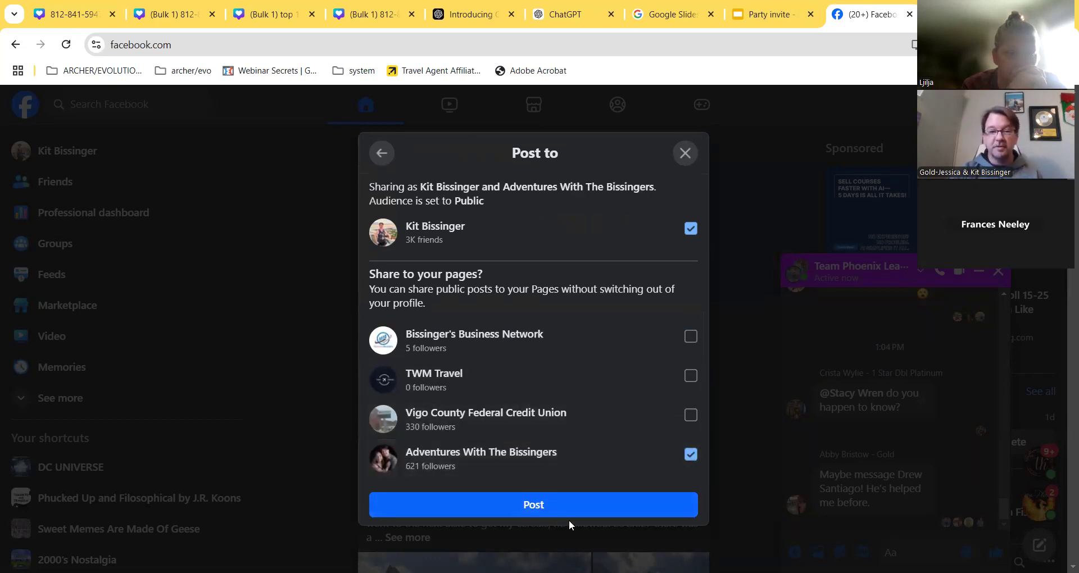
left_click(527, 505)
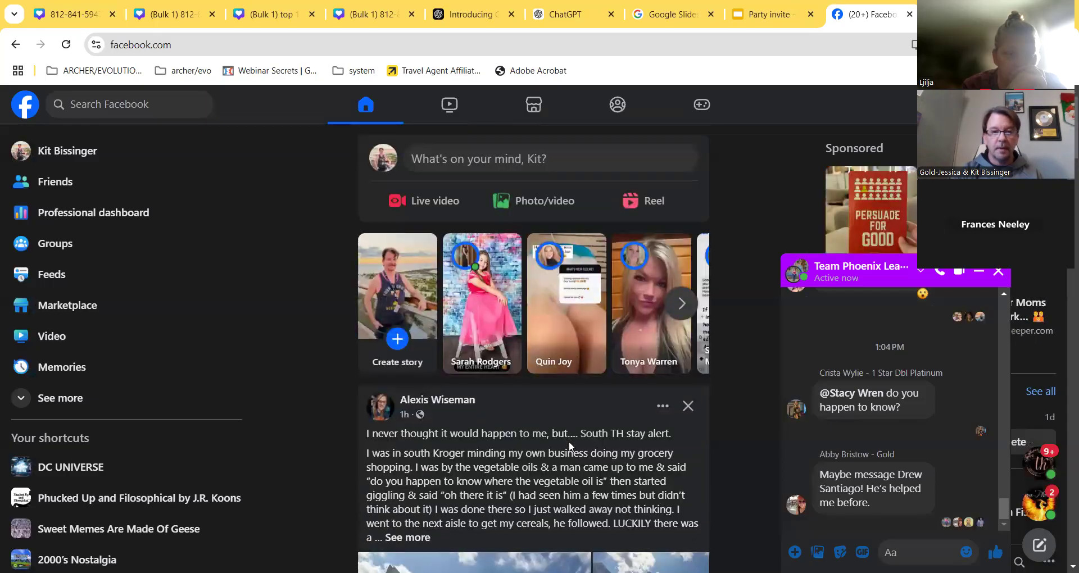
left_click(585, 410)
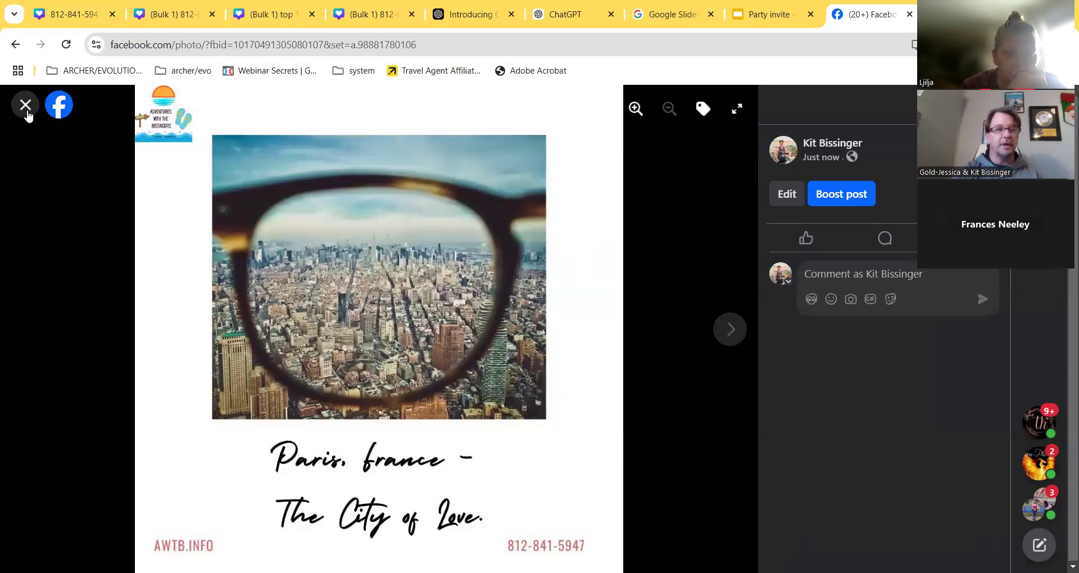
left_click(25, 105)
scroll(585, 368, "down", 5)
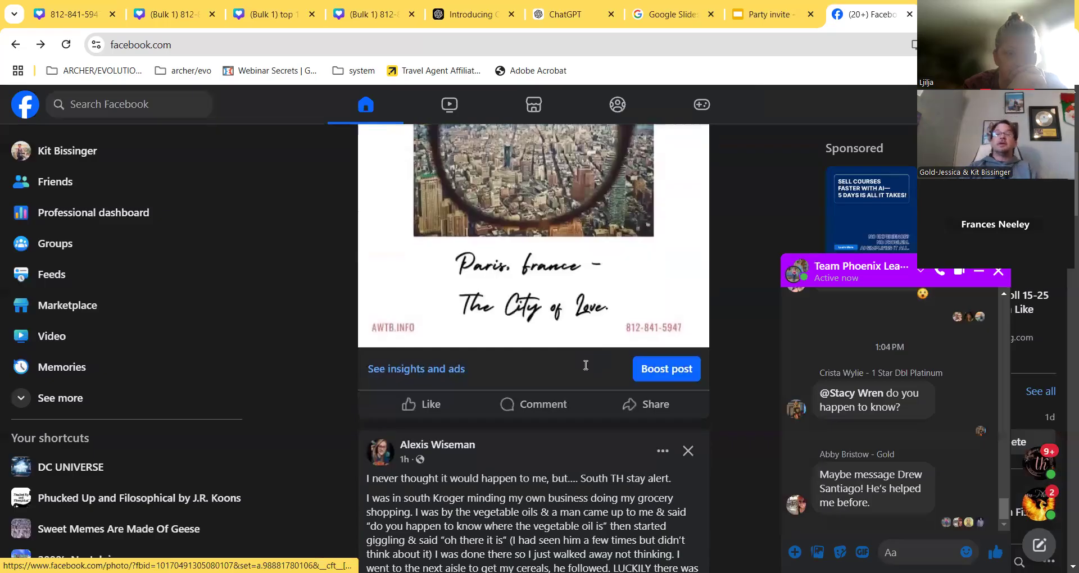
scroll(585, 365, "down", 3)
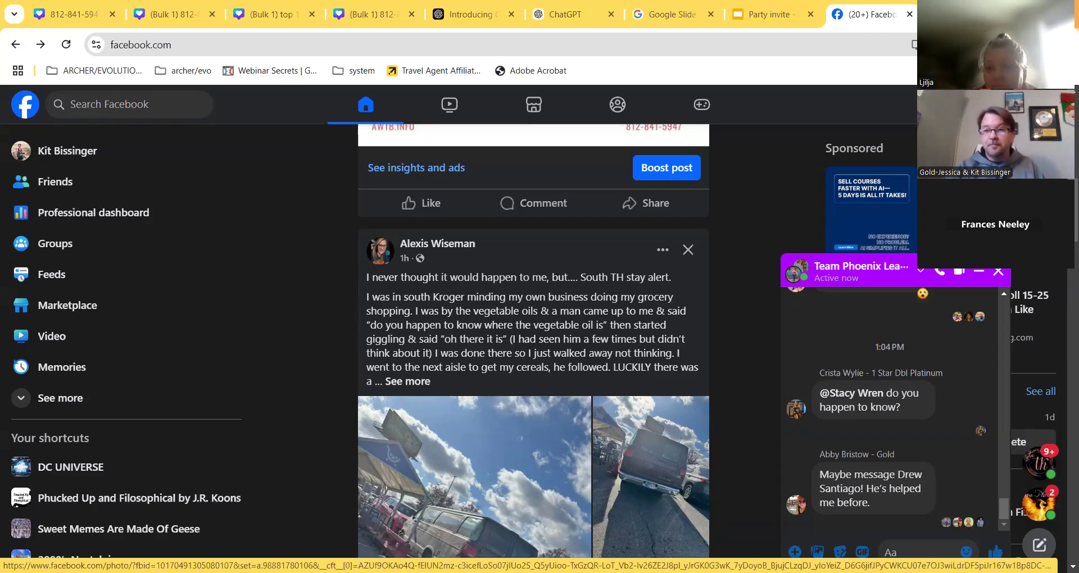
- In a new tab, search Google for the travel agency's channel name plus 'youtube'
key("ctrl+t")
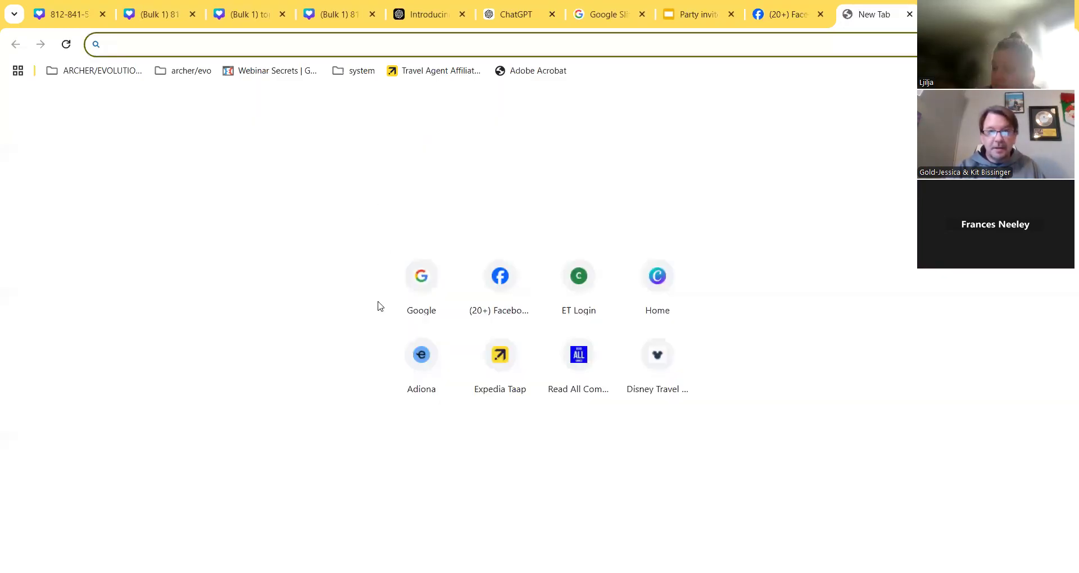
left_click(430, 291)
left_click(458, 265)
type("a")
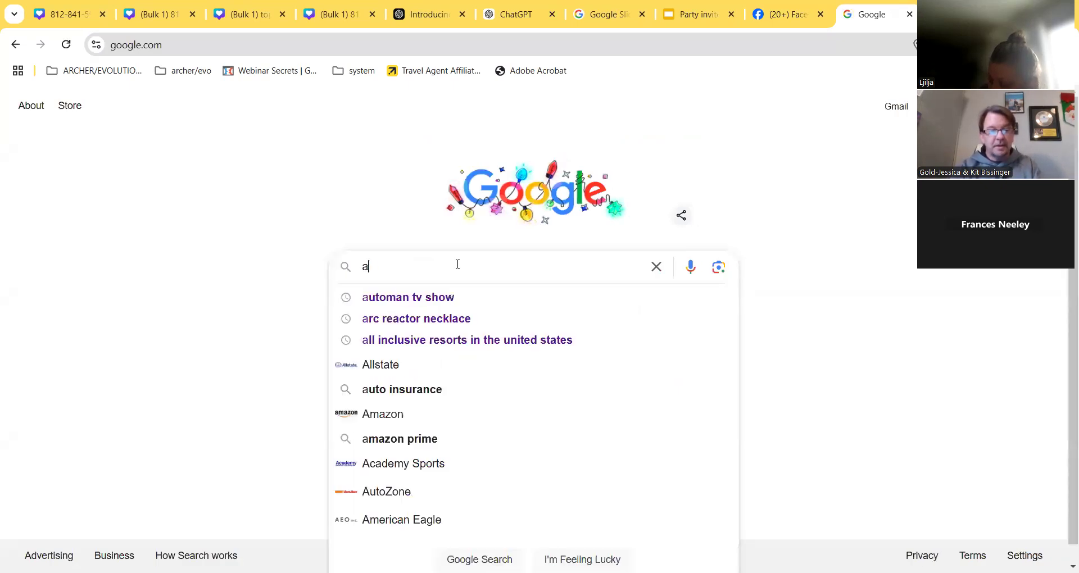
type("fve")
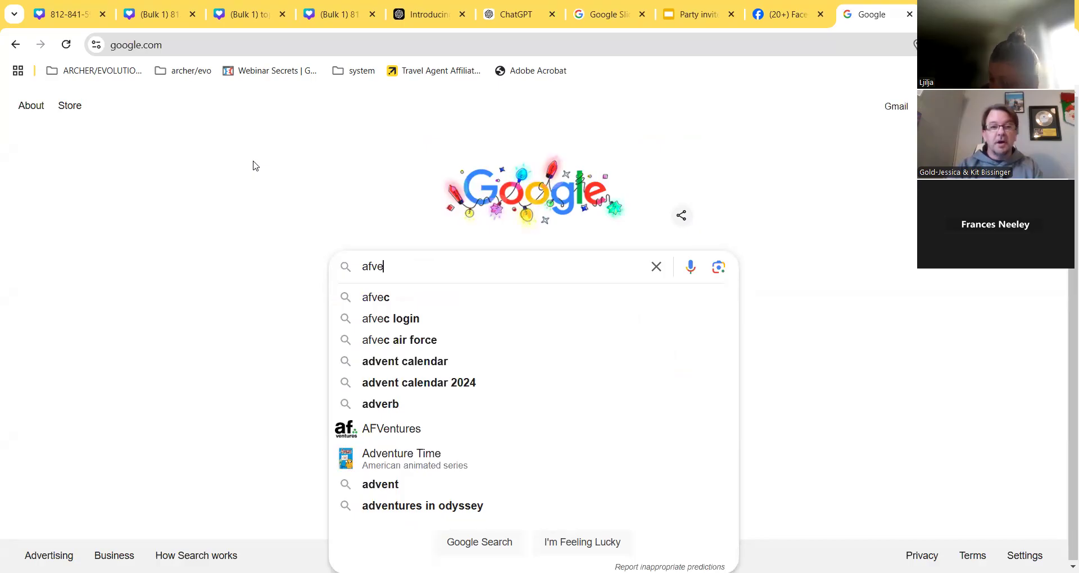
key("BackSpace")
key("BackSpace")
key("BackSpace")
type("dve")
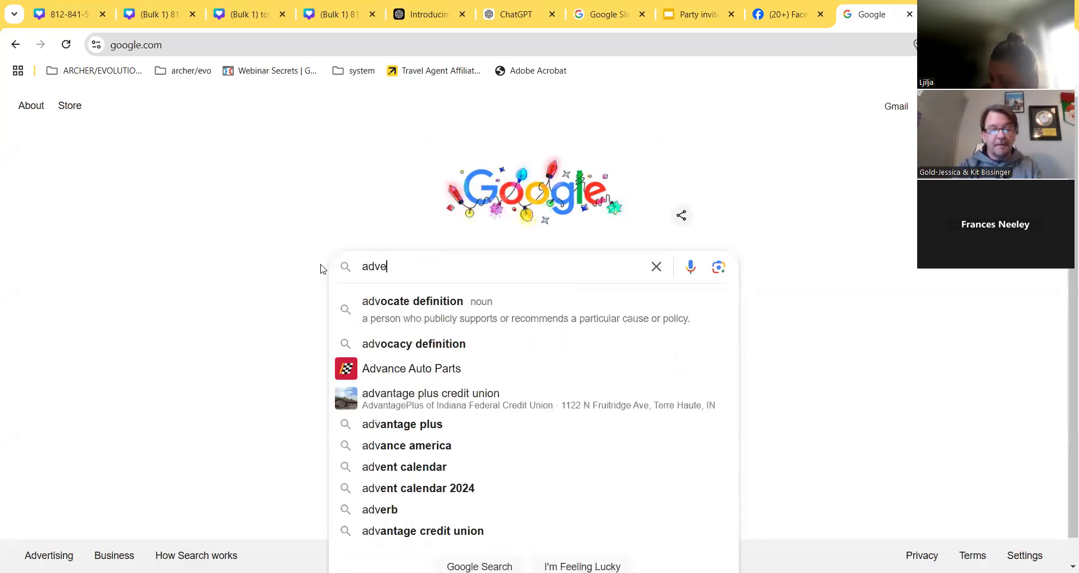
type("tures wuth")
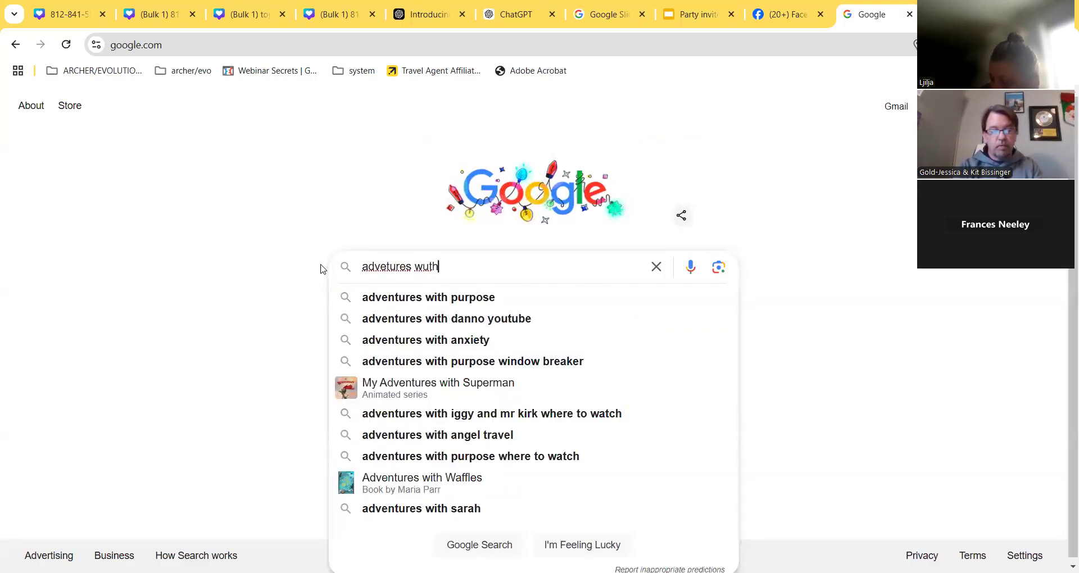
type(" the bis")
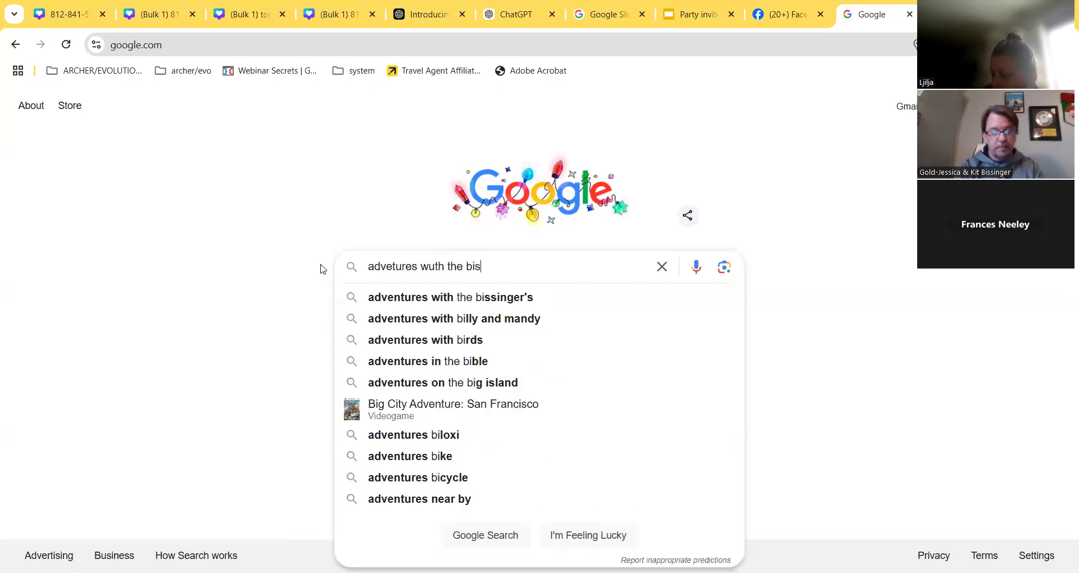
type("singers")
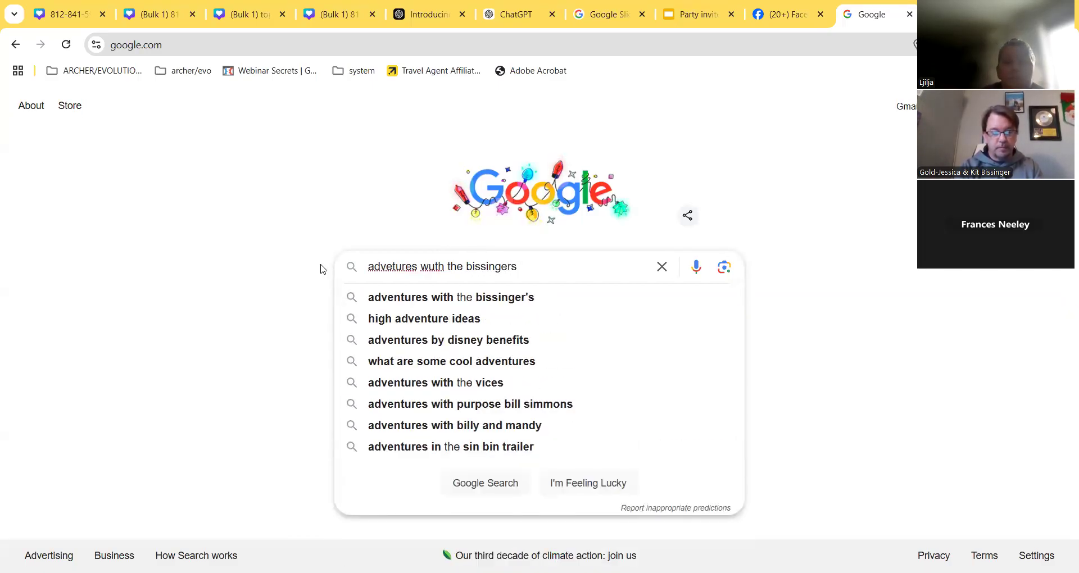
type(" youtube")
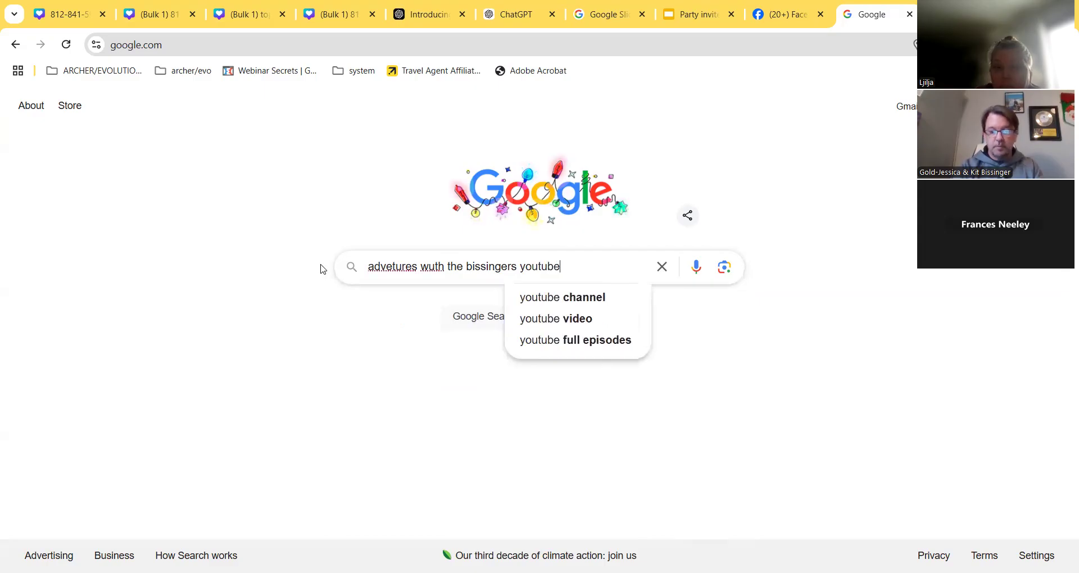
key("Return")
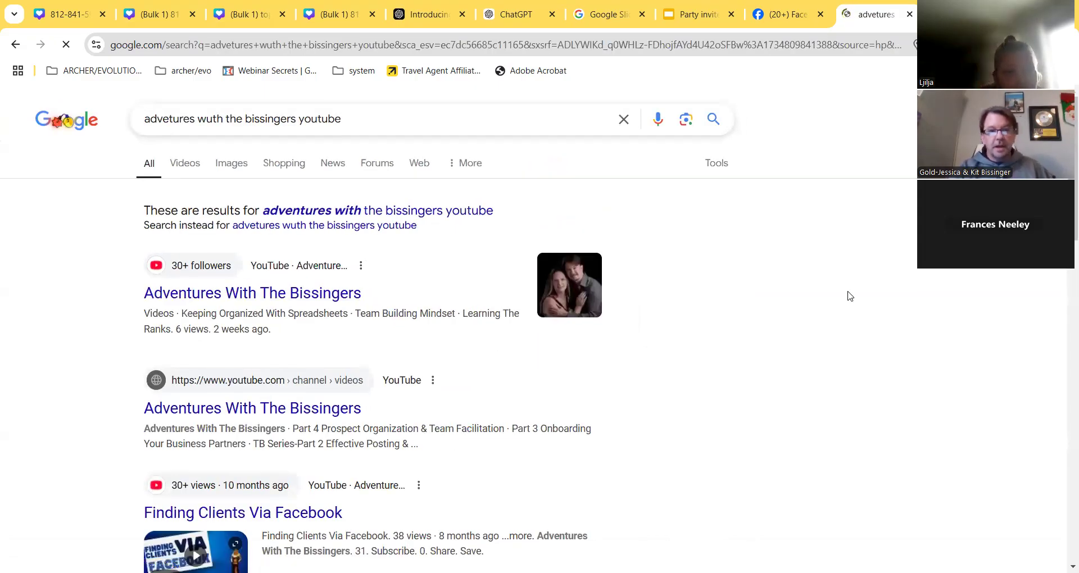
- Open the channel from the results and select its @ handle
left_click(259, 302)
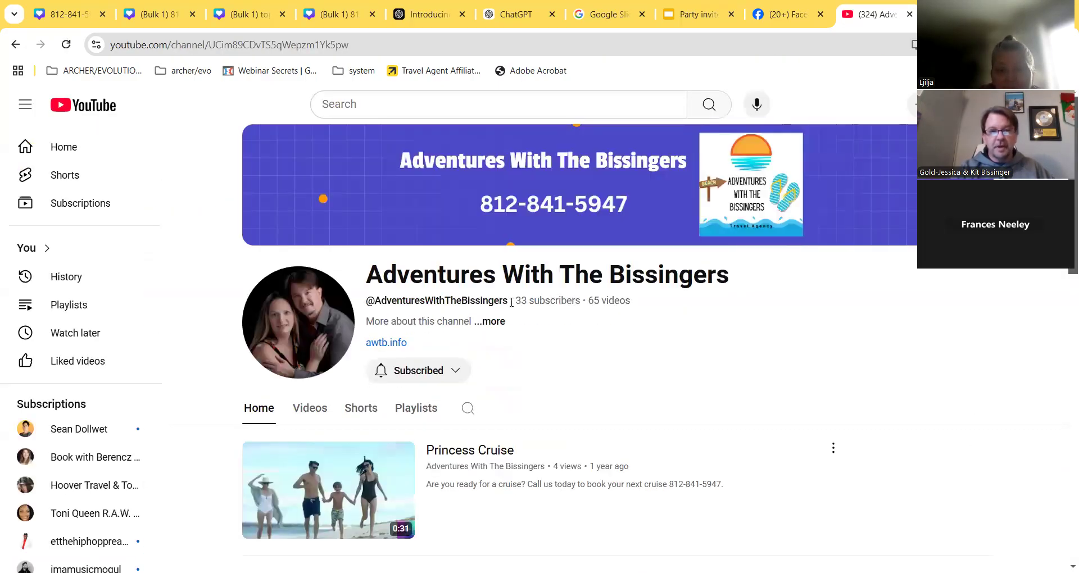
left_click_drag(508, 302, 358, 305)
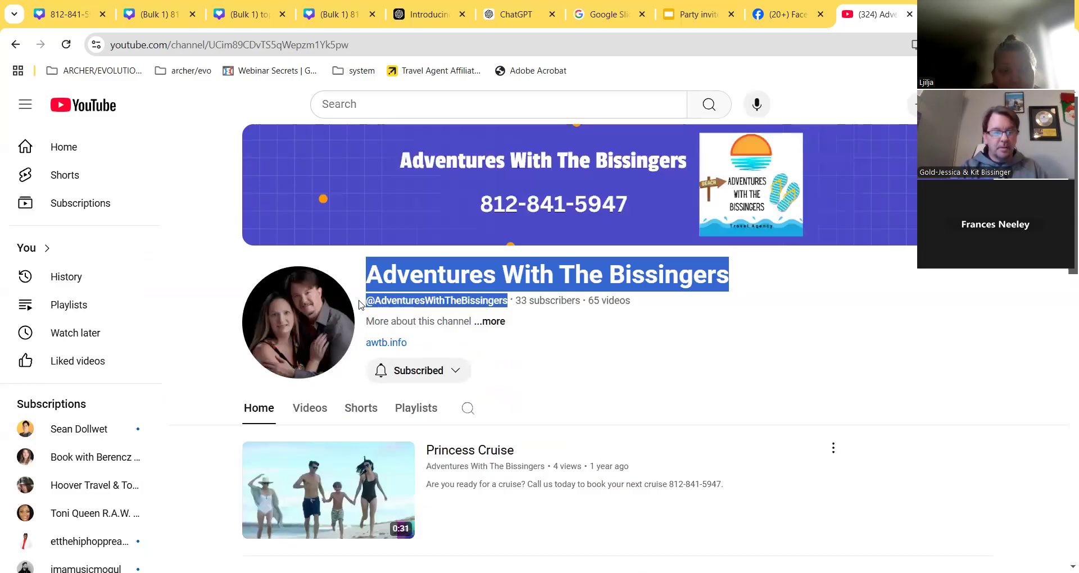
left_click(490, 301)
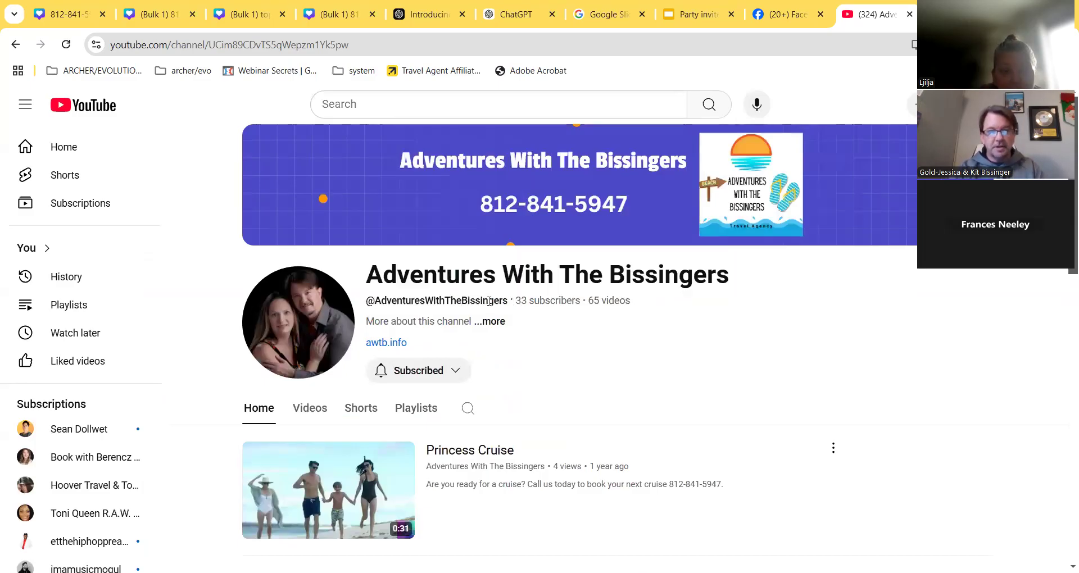
left_click_drag(509, 301, 368, 300)
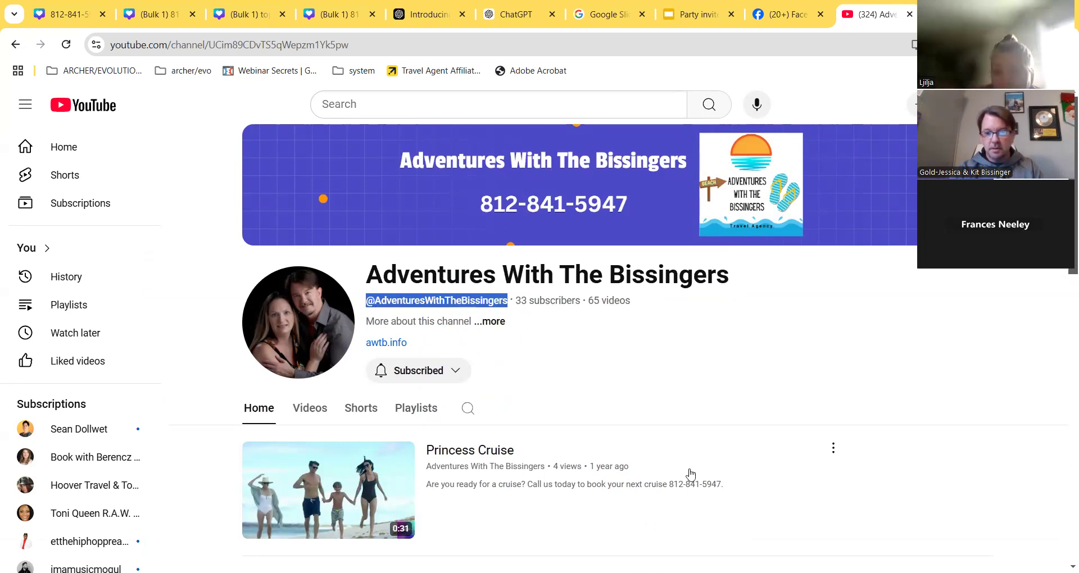